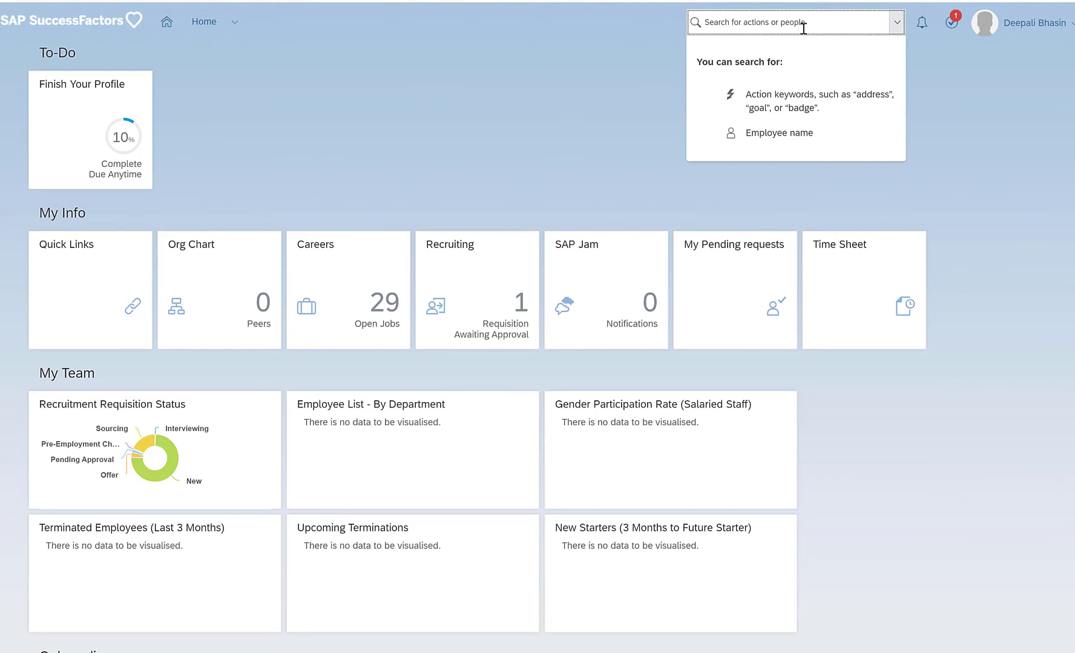
In Configure Object Definitions, search object definitions for 'employee time' to find Employee Time.
type("configure obje")
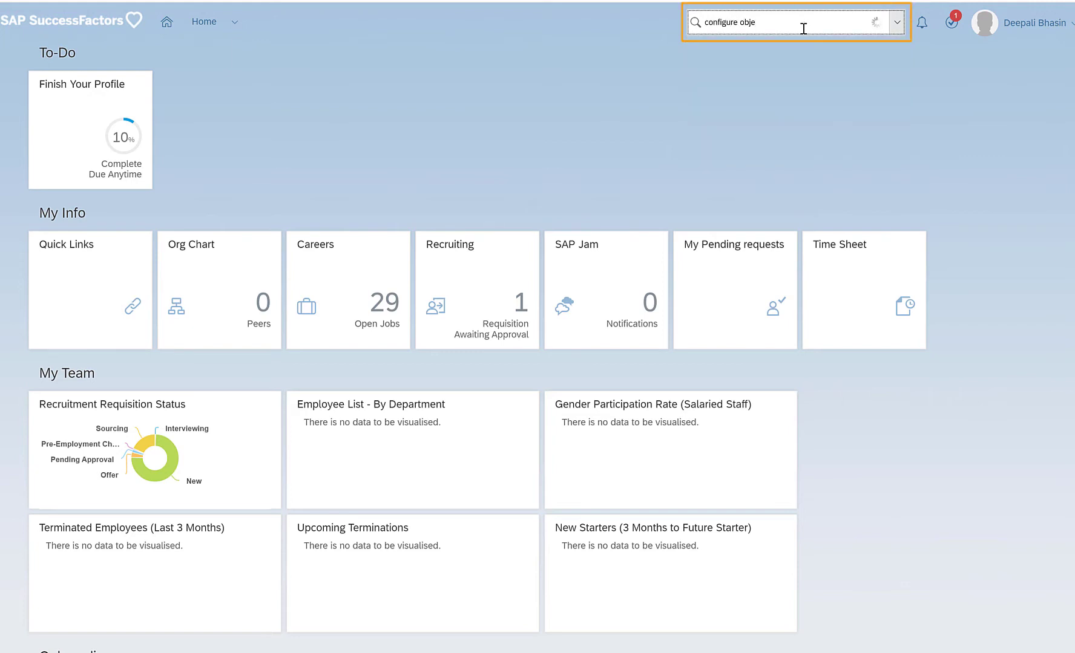
left_click(776, 51)
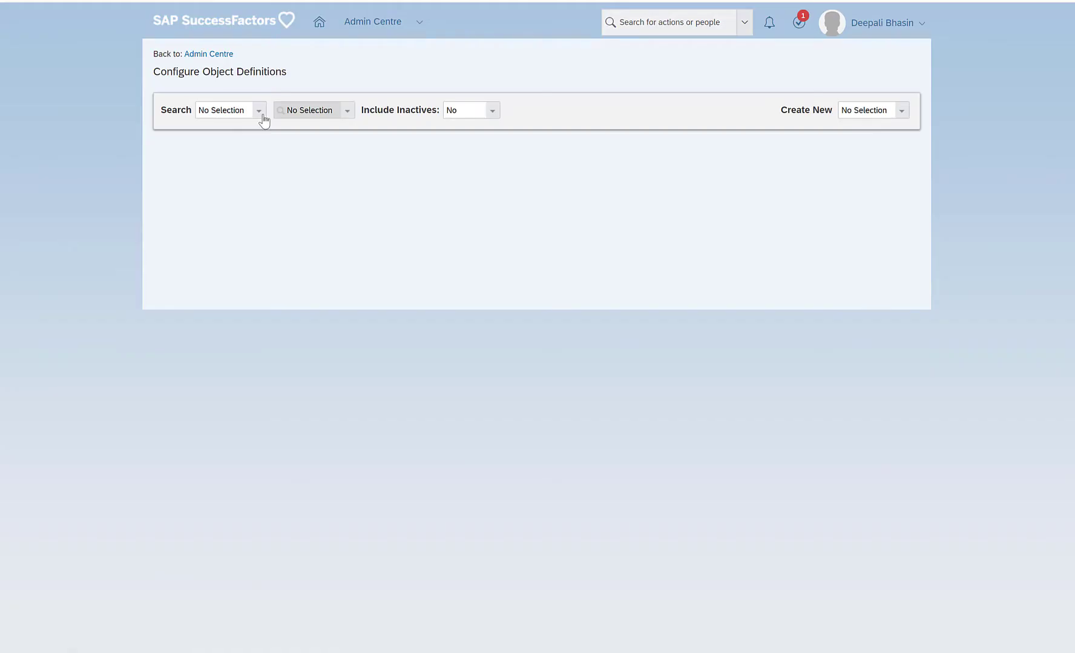
left_click(258, 111)
left_click(248, 154)
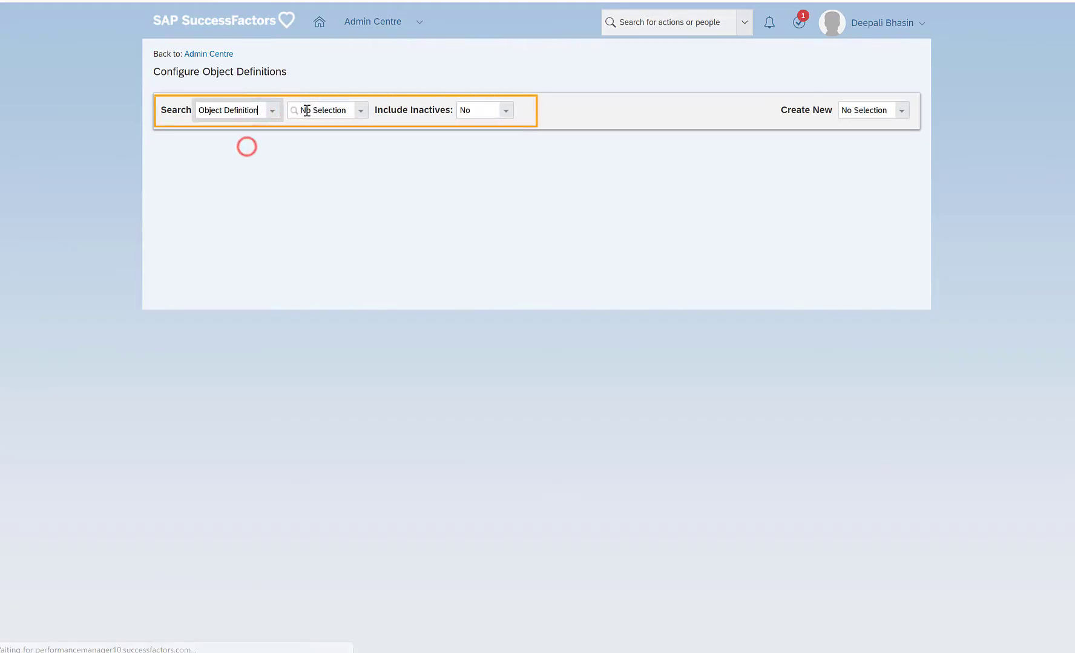
left_click(307, 110)
type("emp")
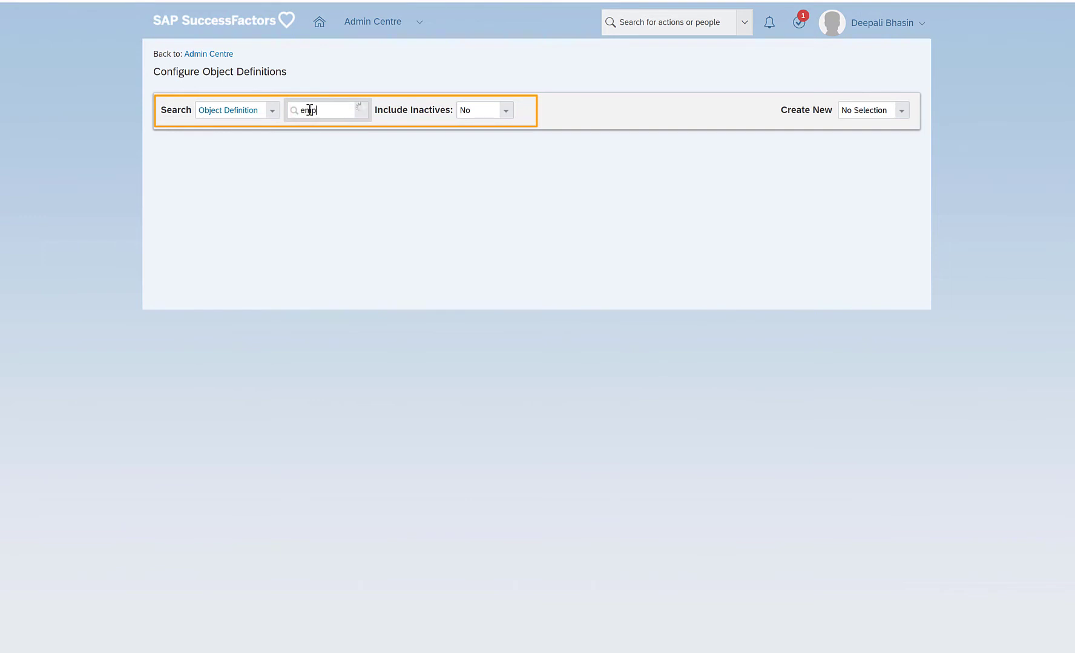
type("loyee time")
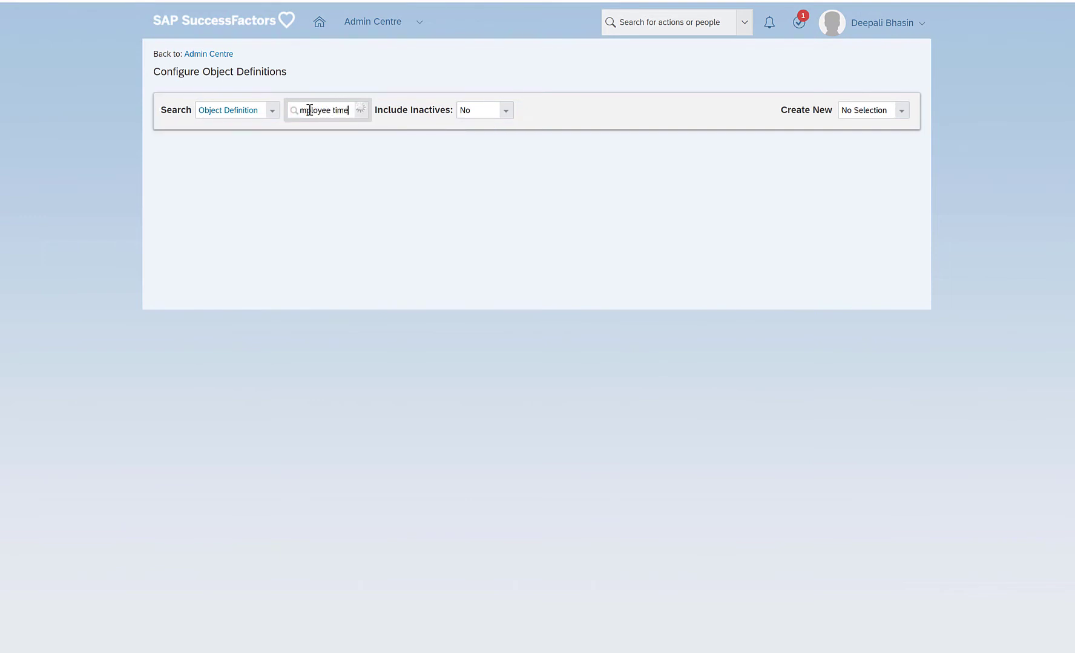
left_click_drag(418, 204, 417, 440)
scroll(330, 257, "down", 3)
scroll(330, 257, "up", 5)
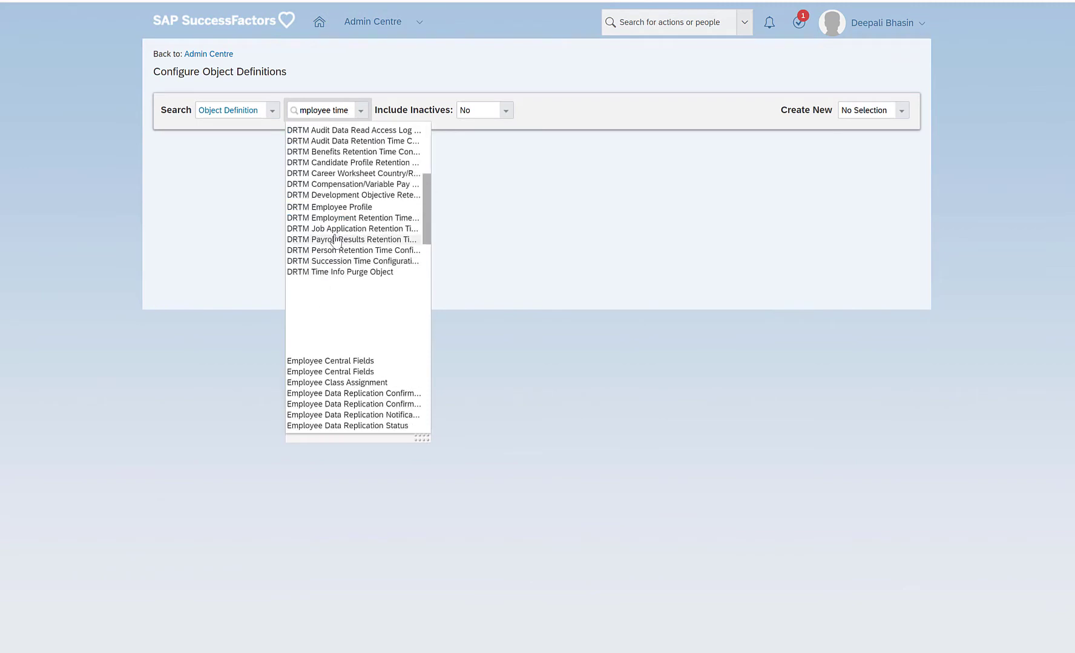
Open the Employee Time definition and put it into correction mode via Take Action > Make Correction.
left_click(329, 211)
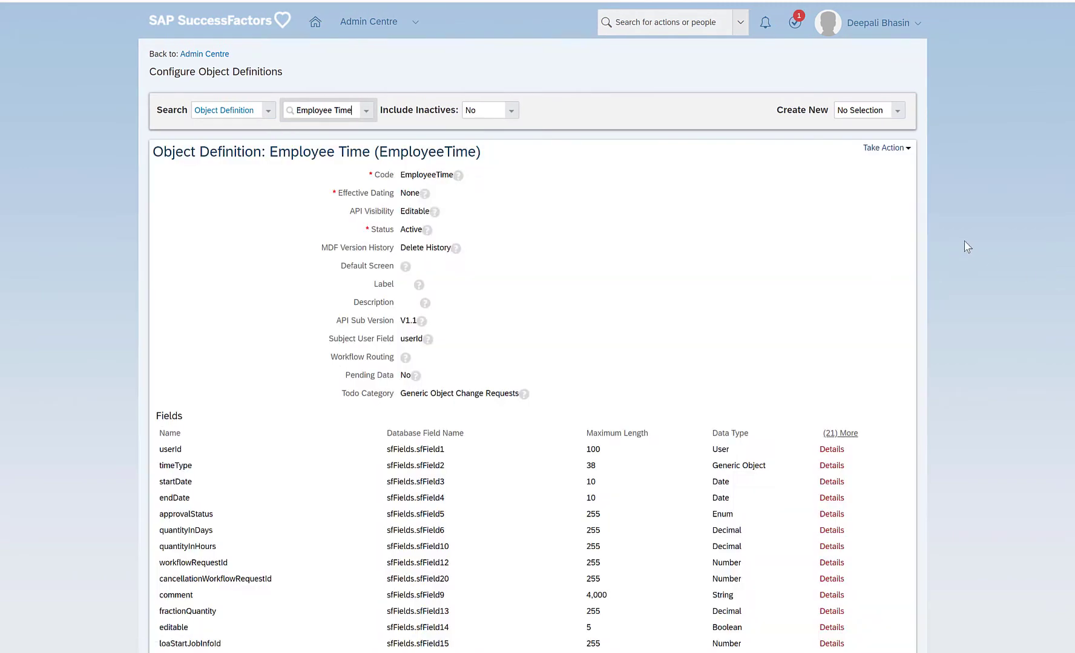
left_click(880, 148)
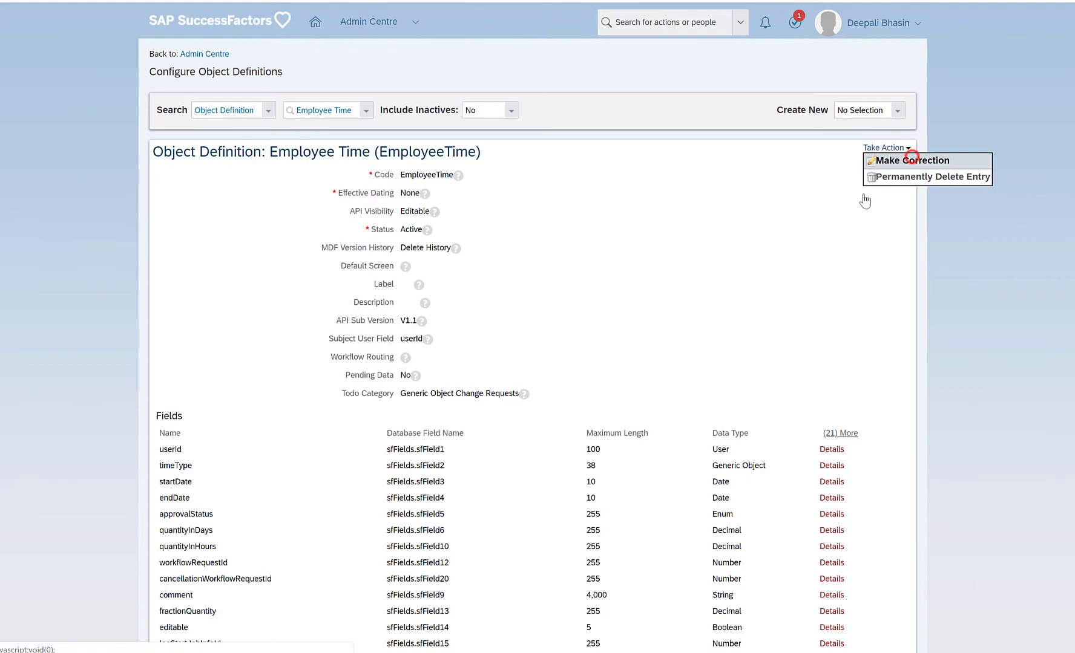
left_click(913, 161)
scroll(764, 235, "down", 3)
scroll(764, 235, "down", 20)
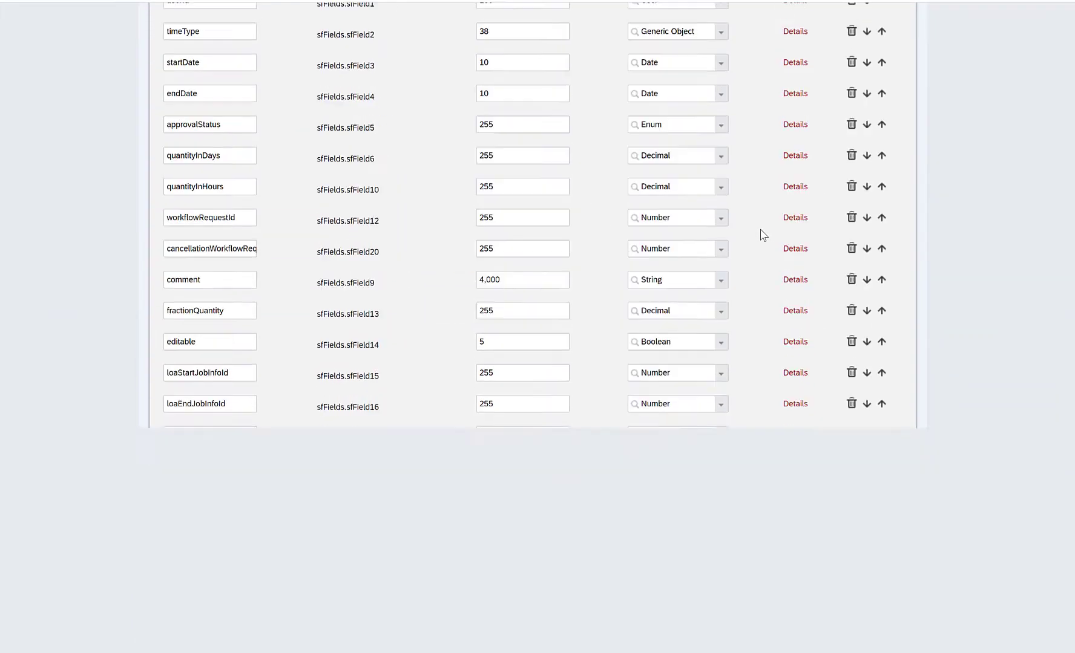
scroll(764, 235, "down", 11)
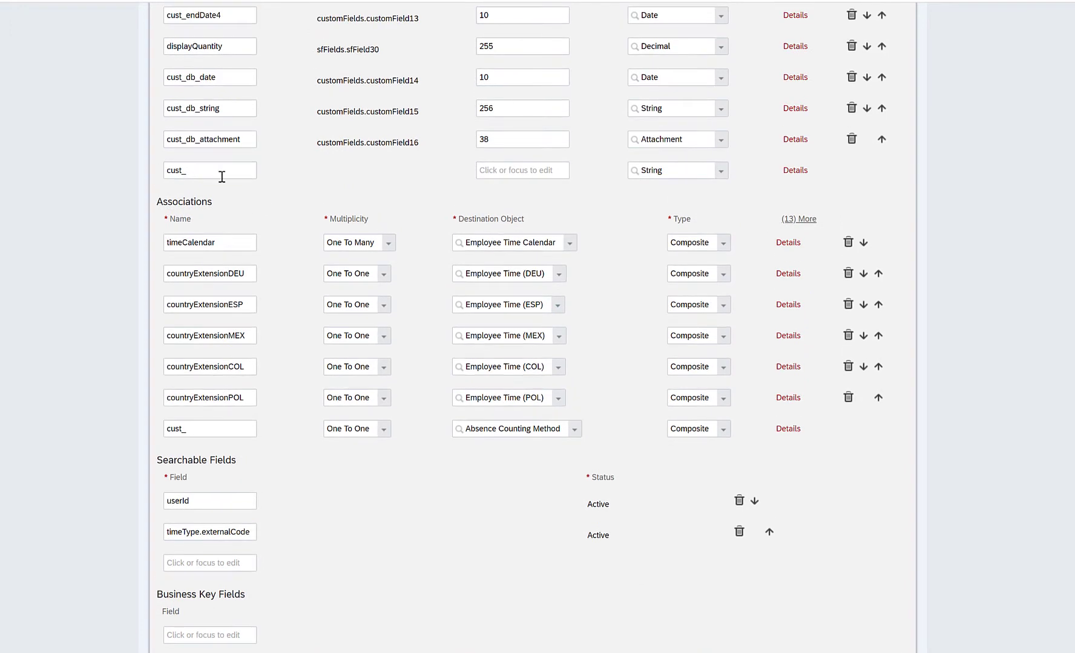
Name the empty cust_ field db_location and set its data type to Foundation Object.
left_click(222, 177)
key("ctrl+a")
key("BackSpace")
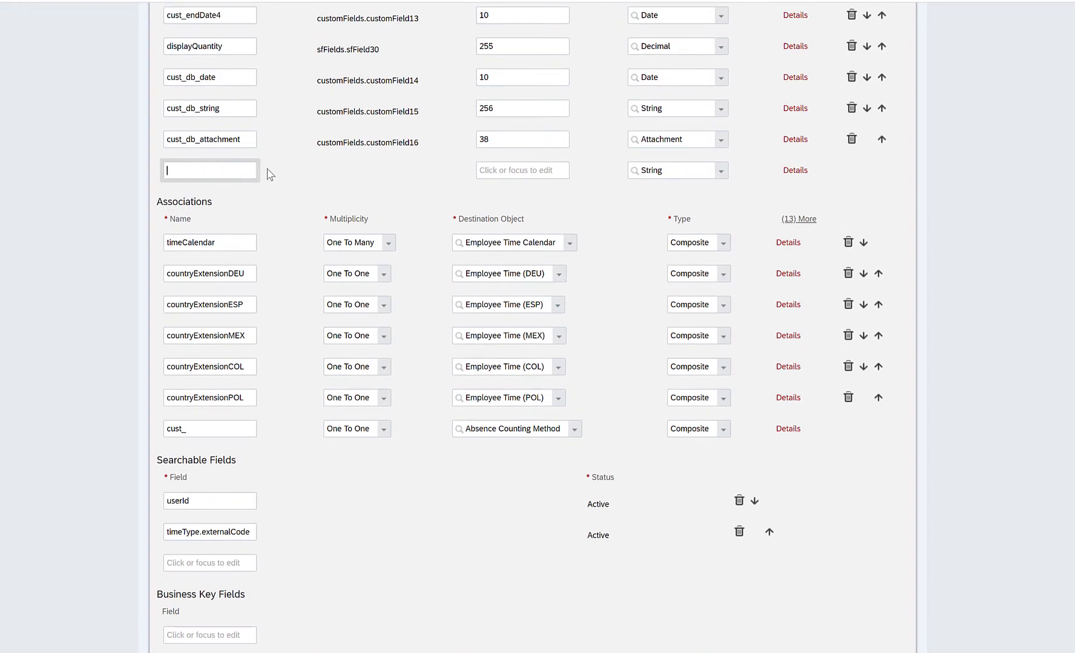
type("db_location")
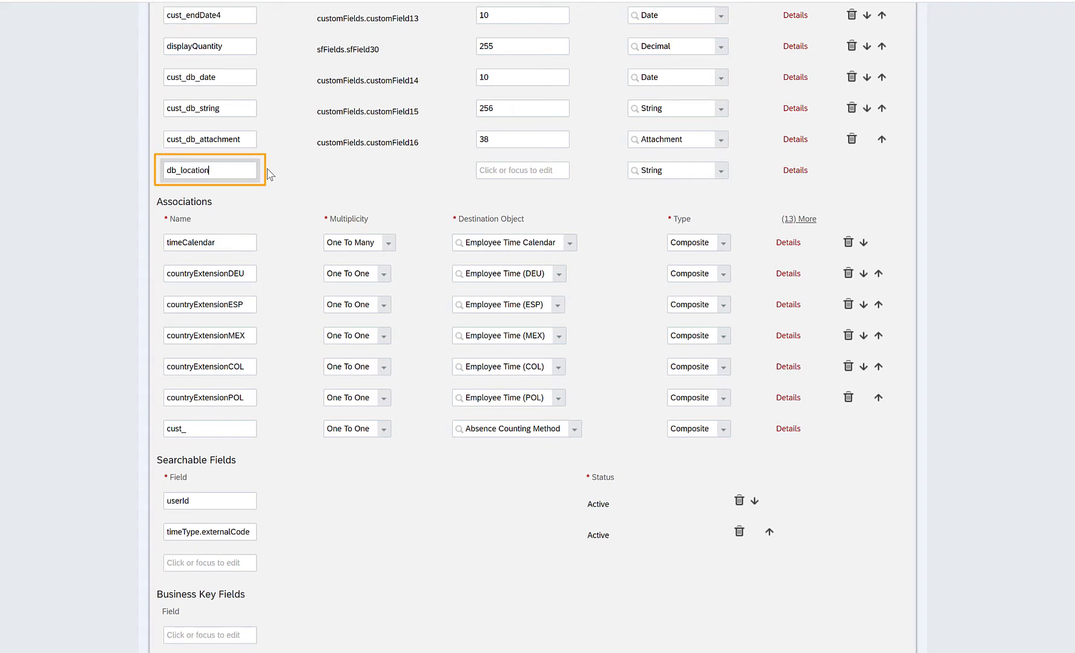
key("ctrl+a")
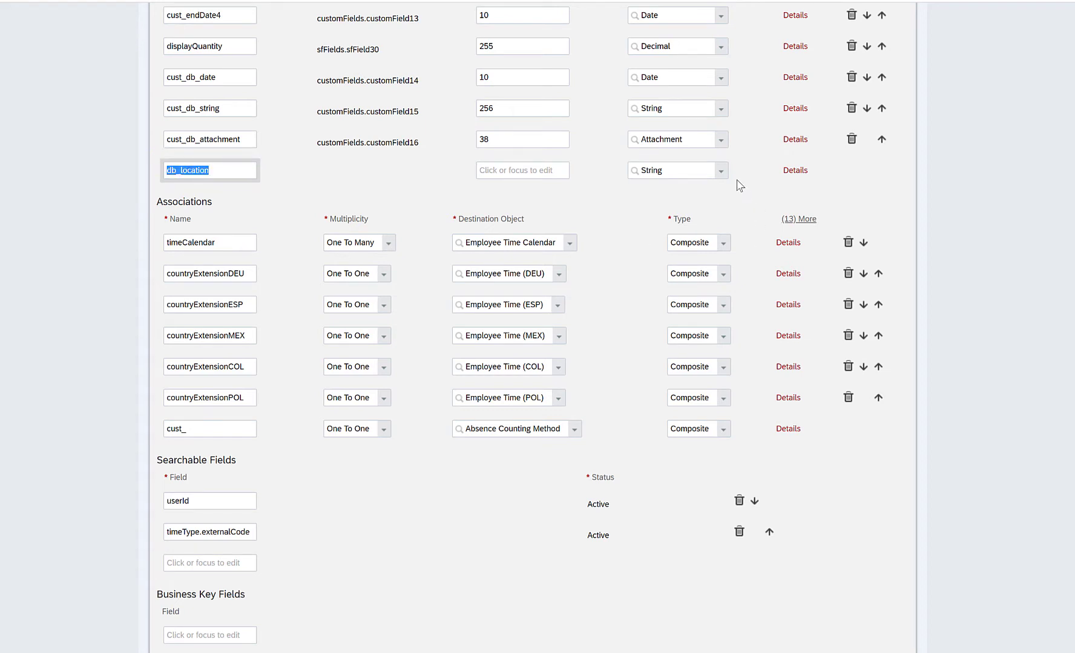
left_click(721, 171)
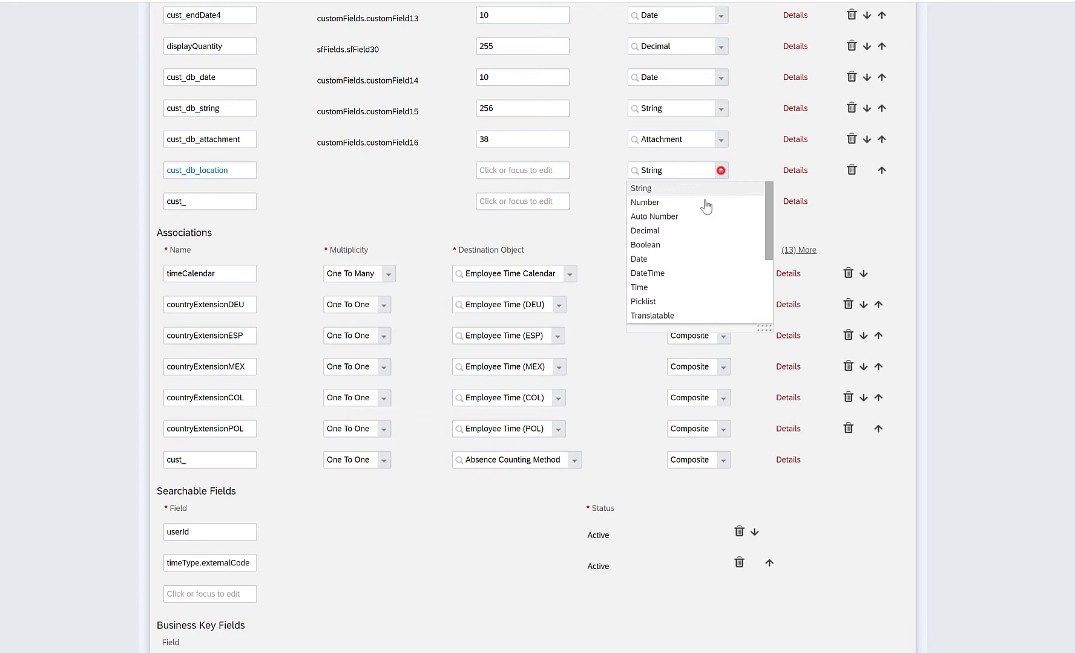
scroll(679, 260, "down", 3)
left_click(677, 259)
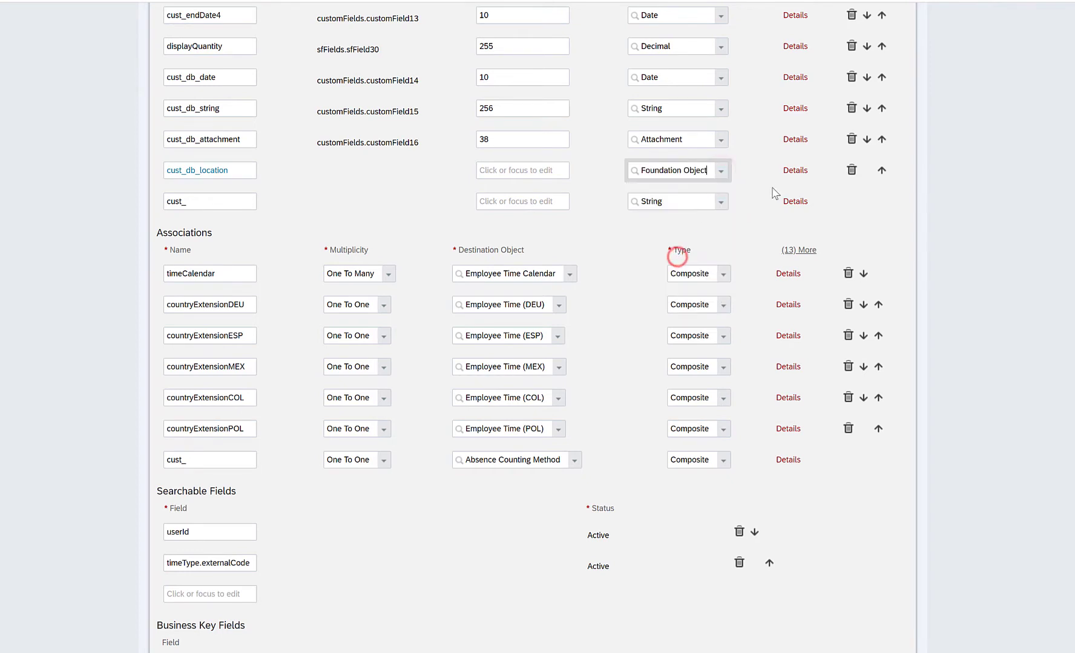
Open cust_db_location's Details and set its Label to db_location.
left_click(794, 169)
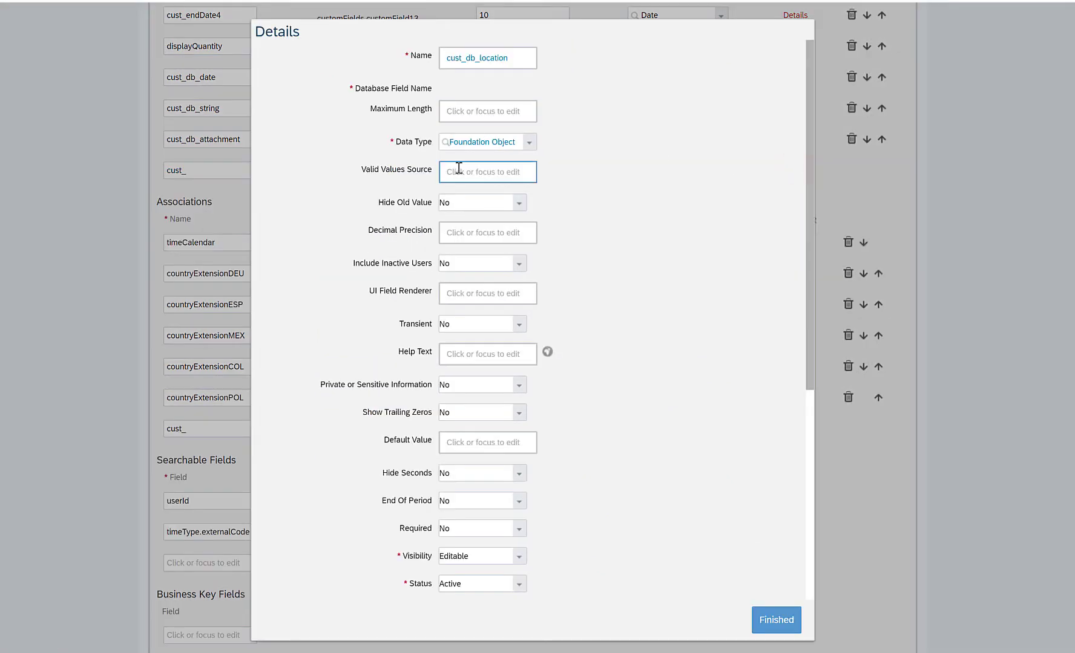
left_click(461, 169)
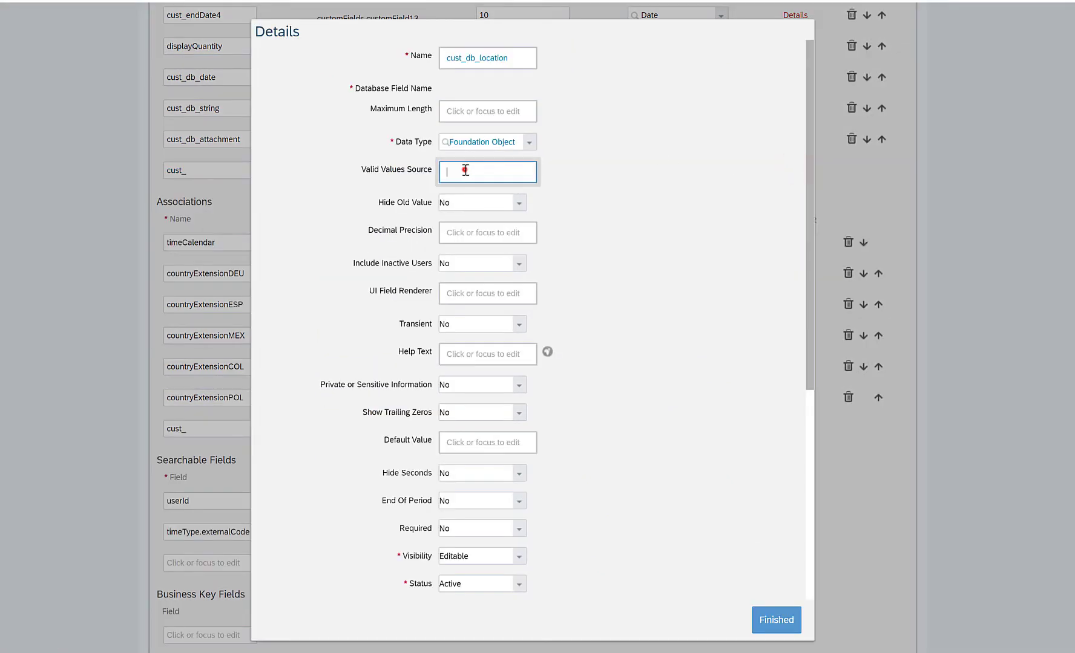
left_click(516, 60)
double_click(515, 60)
key("ctrl+c")
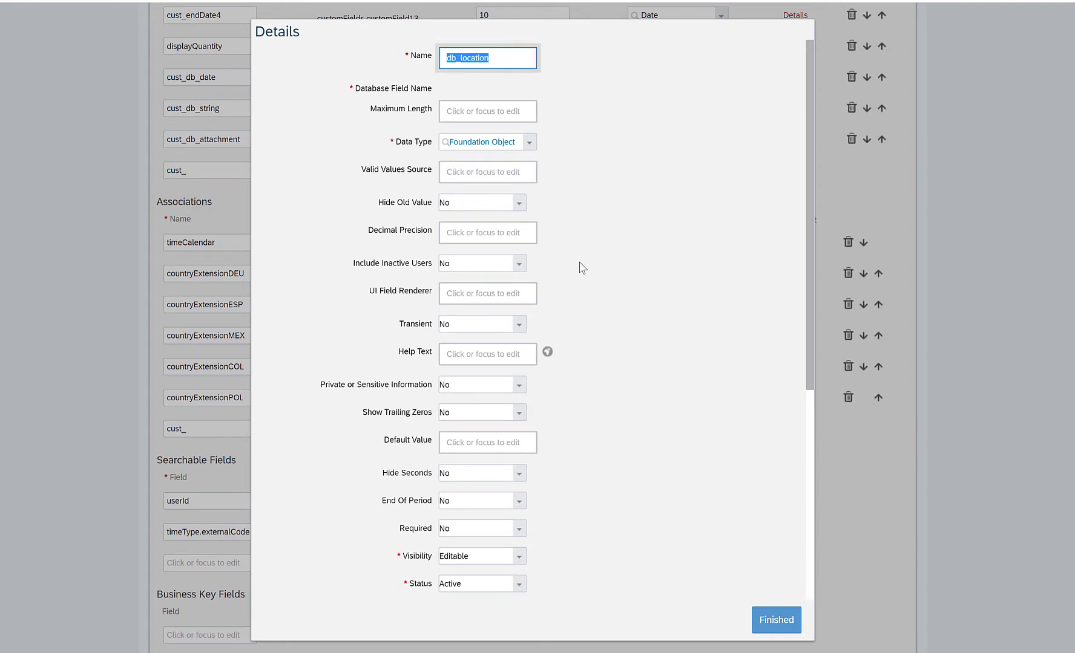
scroll(582, 268, "down", 2)
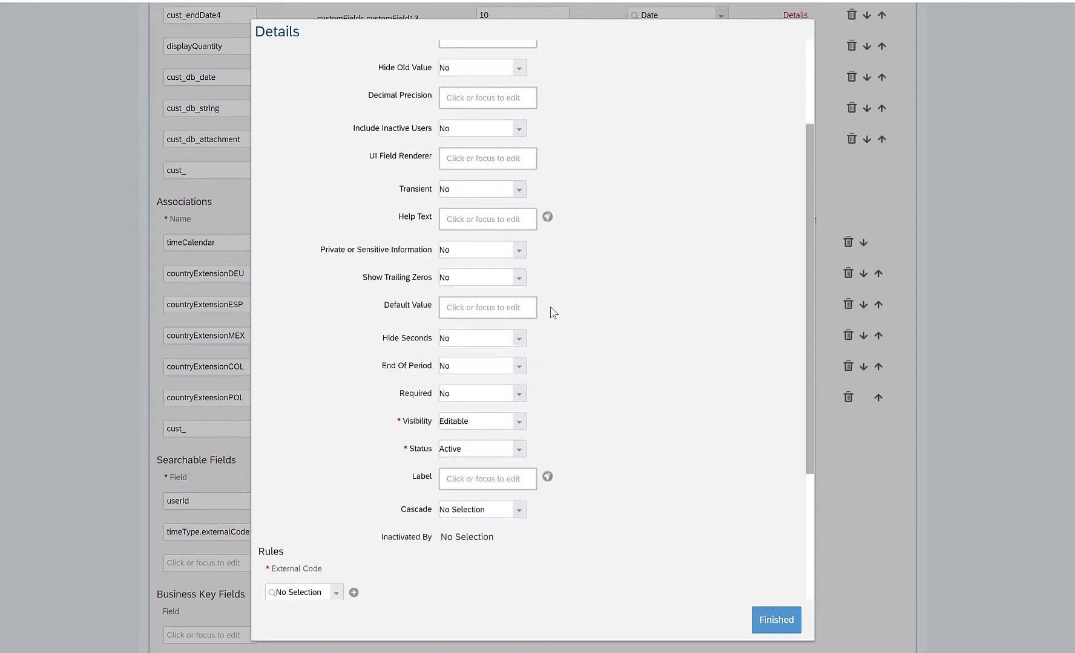
left_click(457, 482)
key("ctrl+v")
Fill the label's US English, Default Value and English (DEBUG) translations with db_location.
left_click(547, 477)
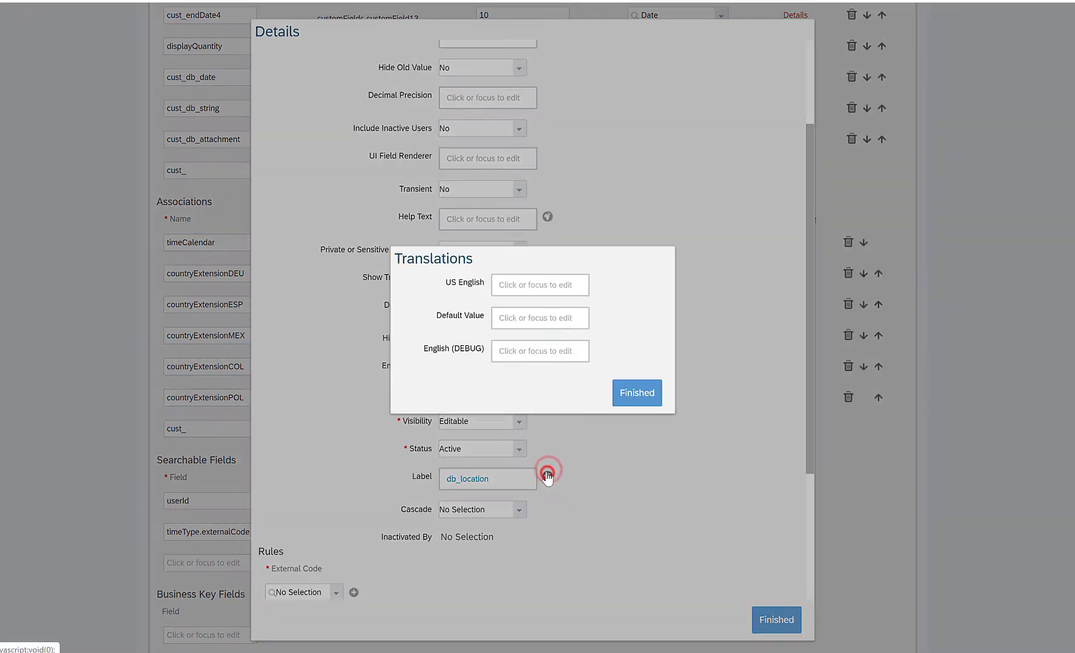
left_click(494, 283)
key("ctrl+v")
left_click(535, 311)
key("ctrl+v")
left_click(543, 360)
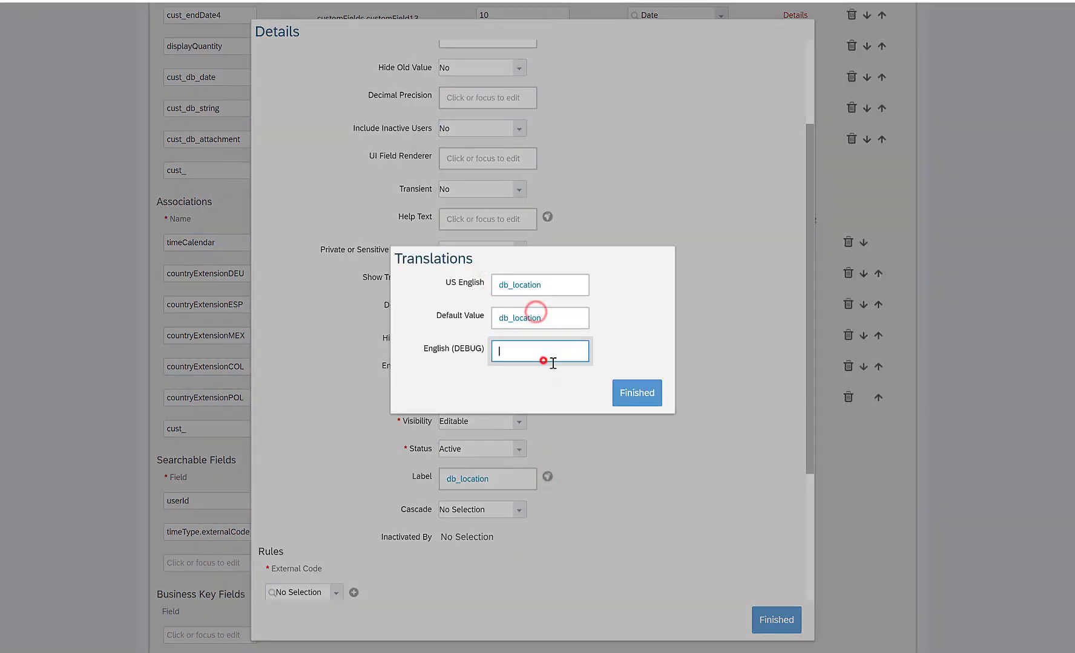
key("ctrl+v")
left_click(623, 393)
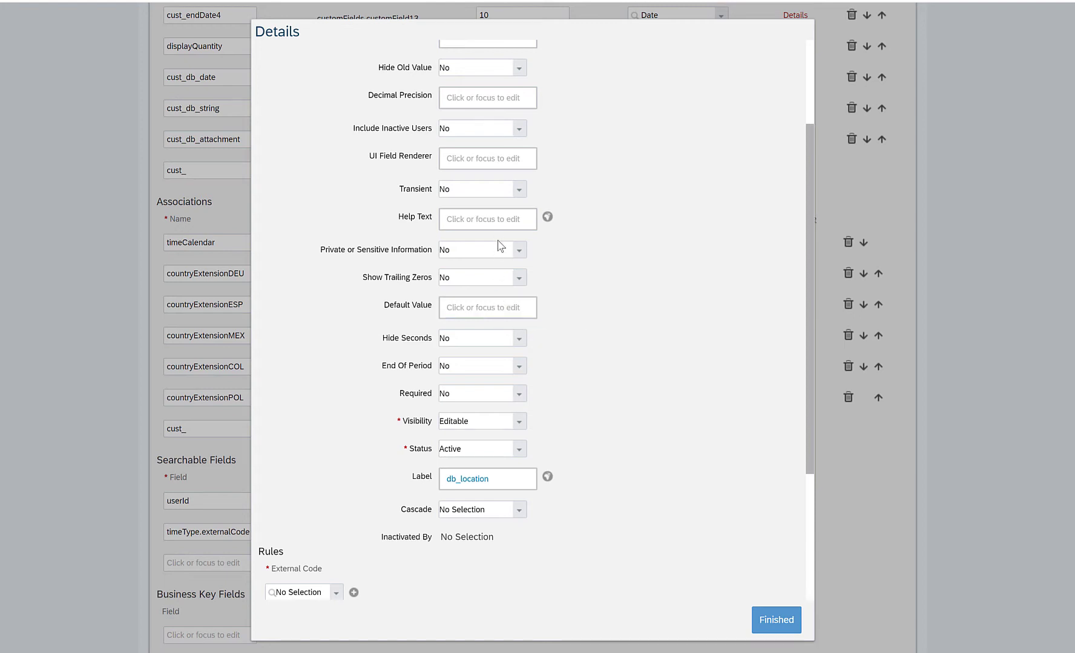
scroll(498, 211, "up", 3)
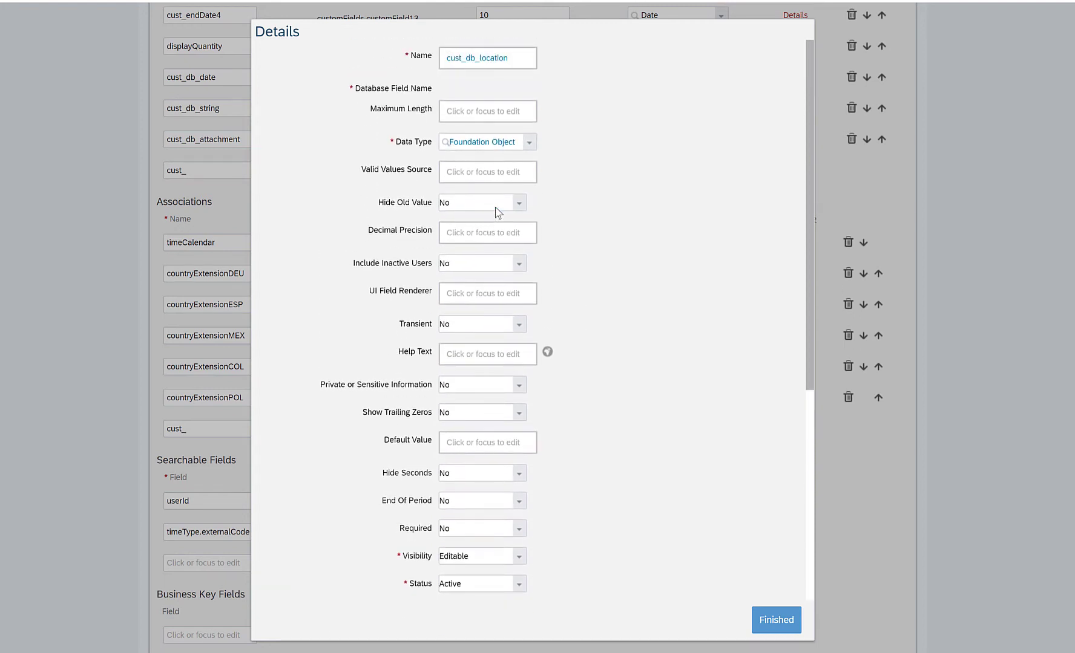
Set cust_db_location's Valid Values Source to location and close its Details with Finished.
left_click(459, 174)
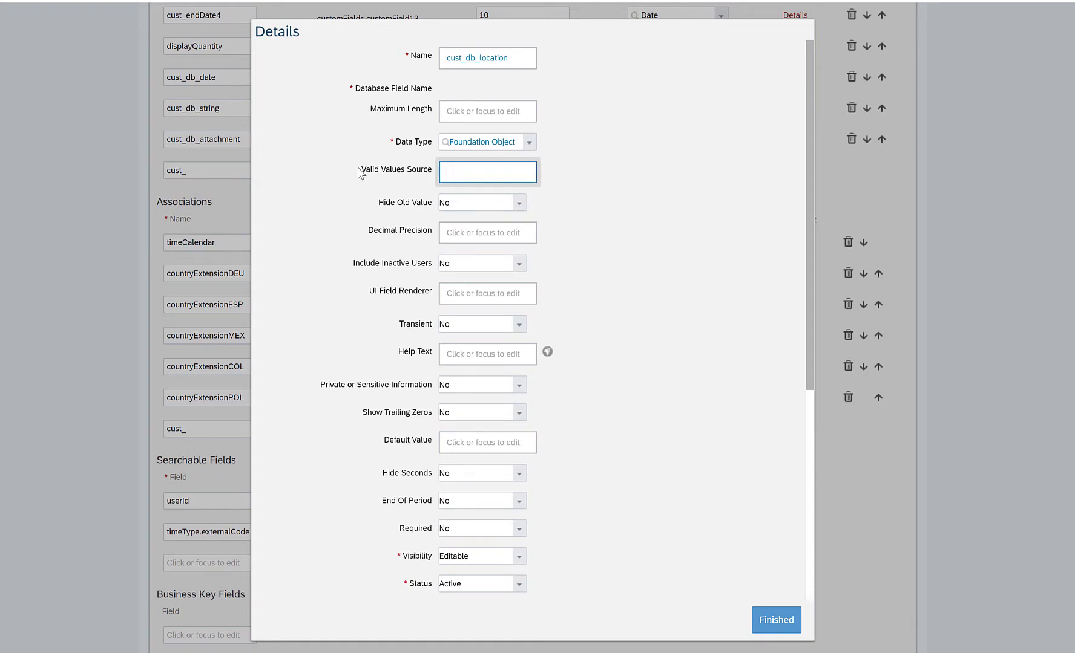
left_click_drag(357, 170, 425, 173)
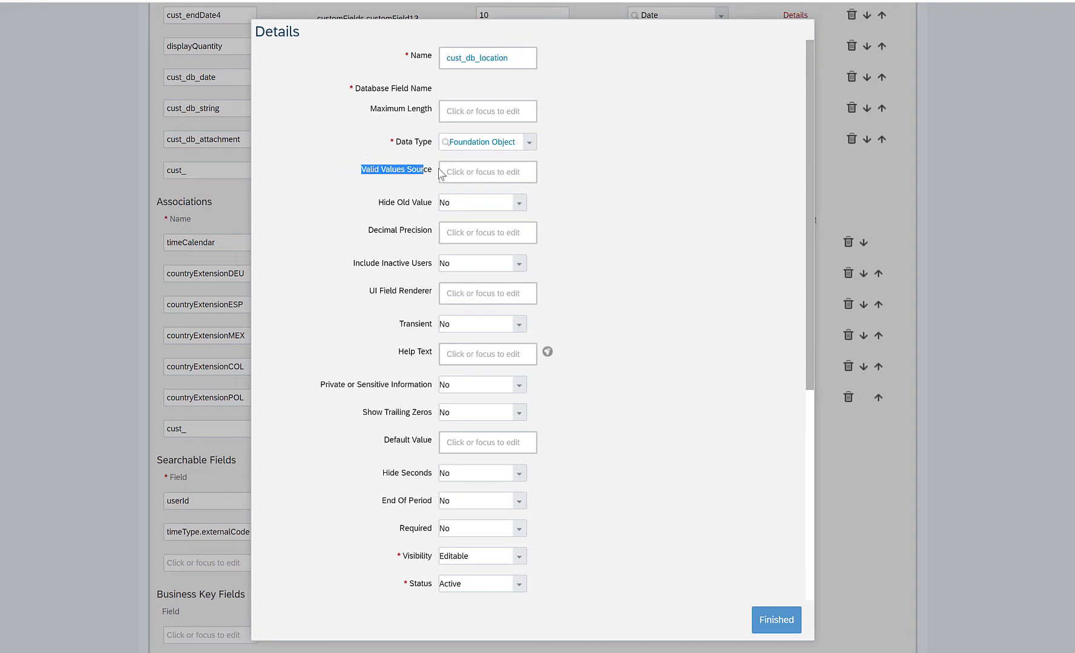
left_click(439, 173)
left_click(483, 174)
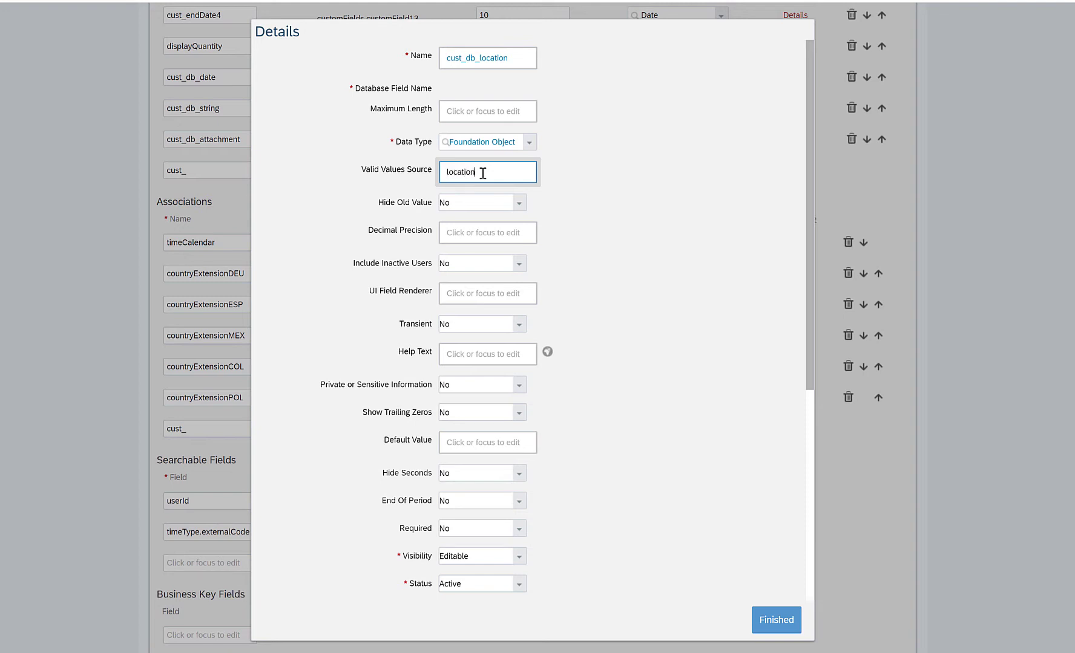
double_click(483, 174)
left_click(605, 205)
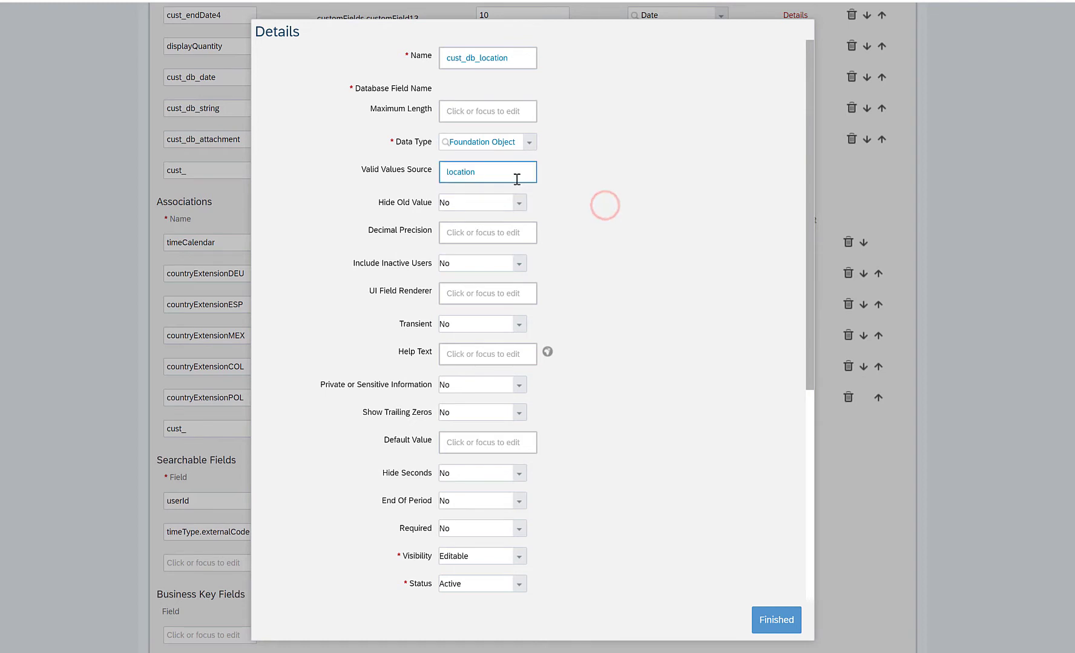
left_click(512, 175)
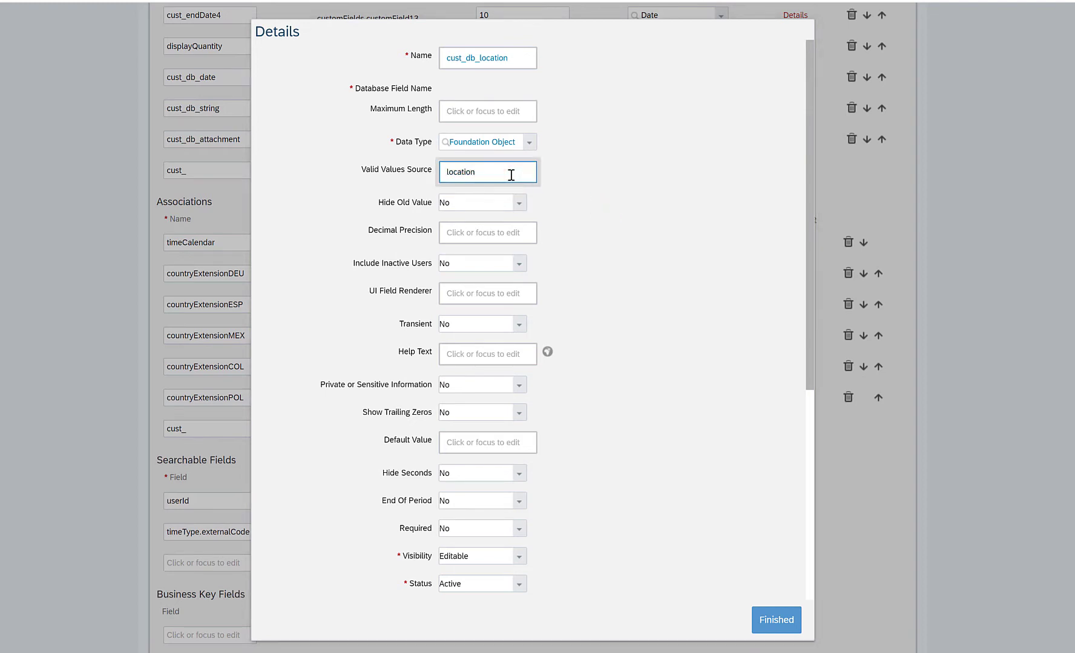
double_click(508, 173)
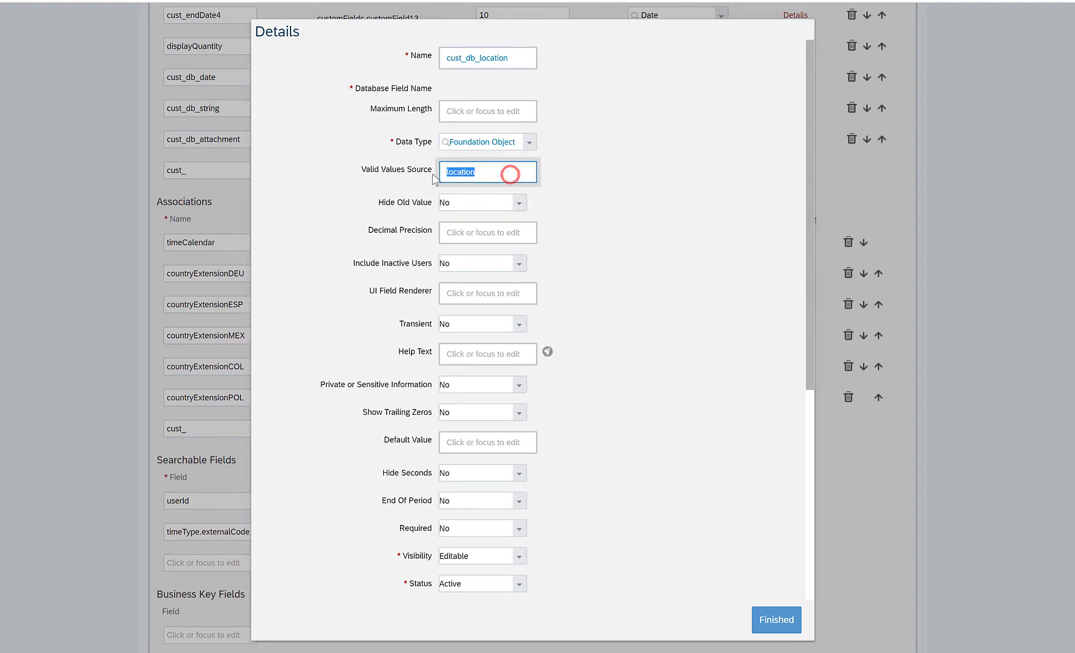
left_click(499, 172)
double_click(500, 173)
left_click(449, 172)
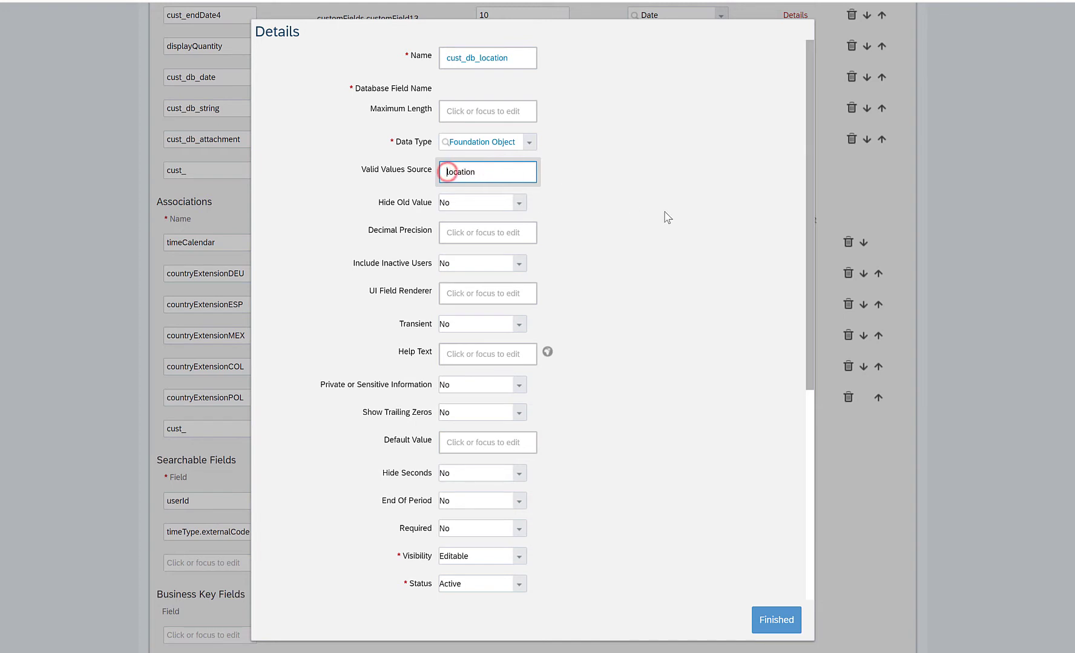
scroll(612, 261, "down", 3)
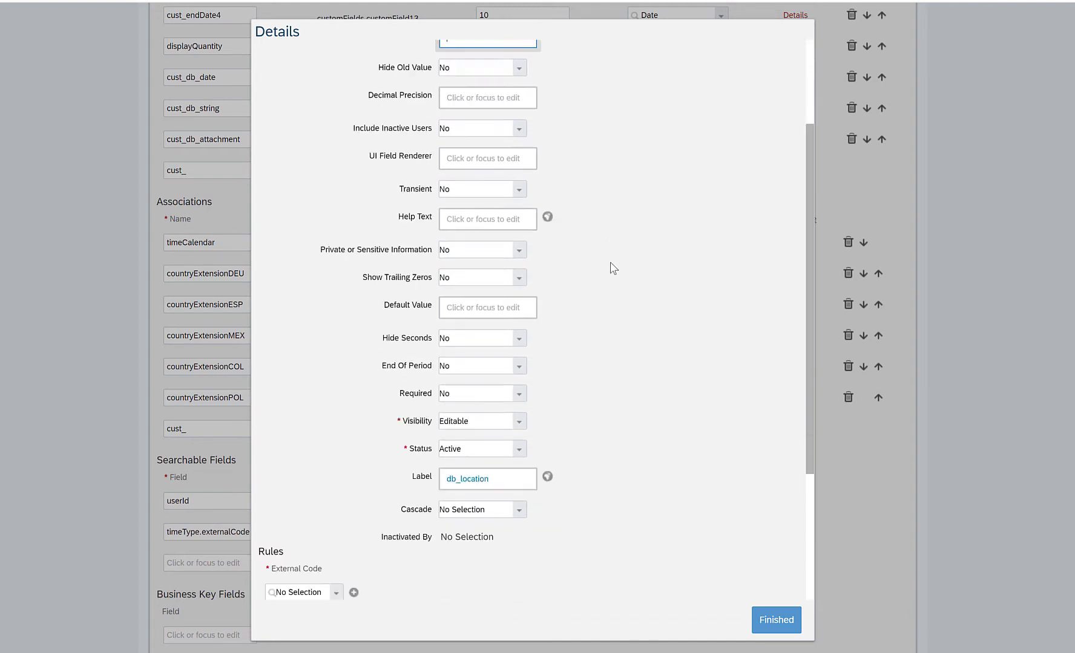
scroll(612, 264, "up", 2)
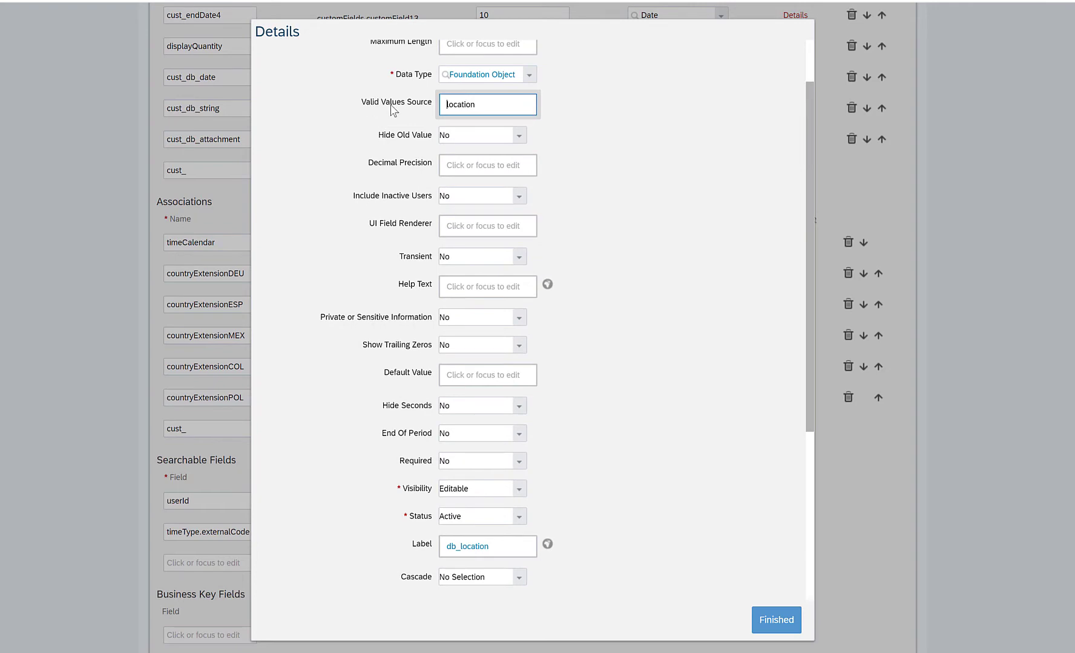
scroll(749, 430, "down", 5)
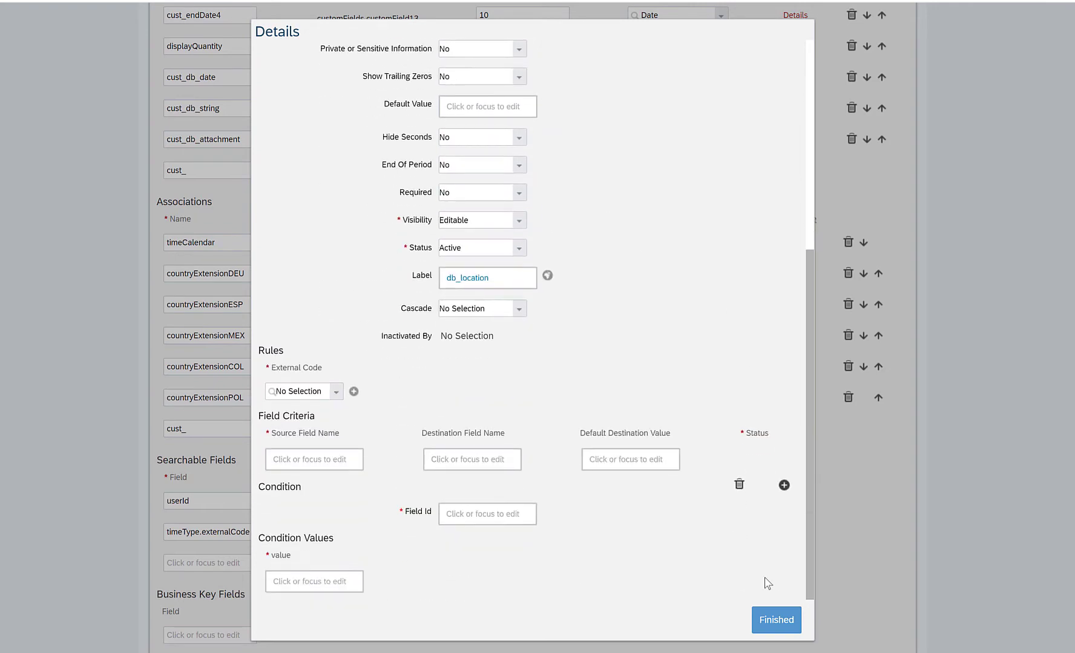
left_click(770, 618)
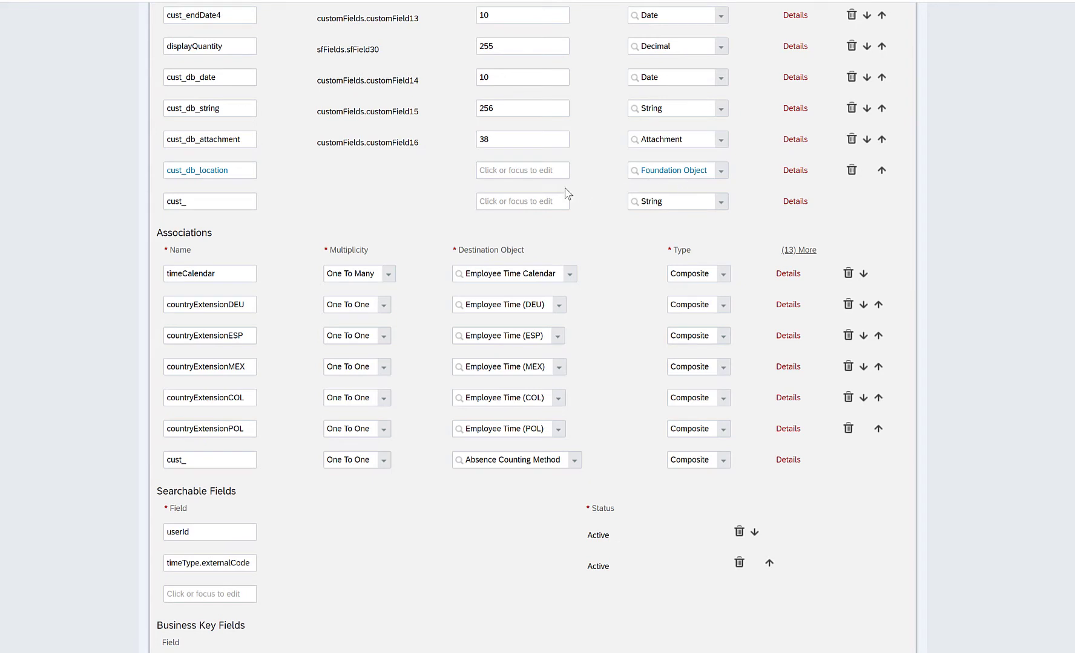
Make the new cust_ field a Generic Object named db_legal_entity.
left_click(721, 202)
scroll(679, 297, "down", 3)
scroll(678, 330, "down", 2)
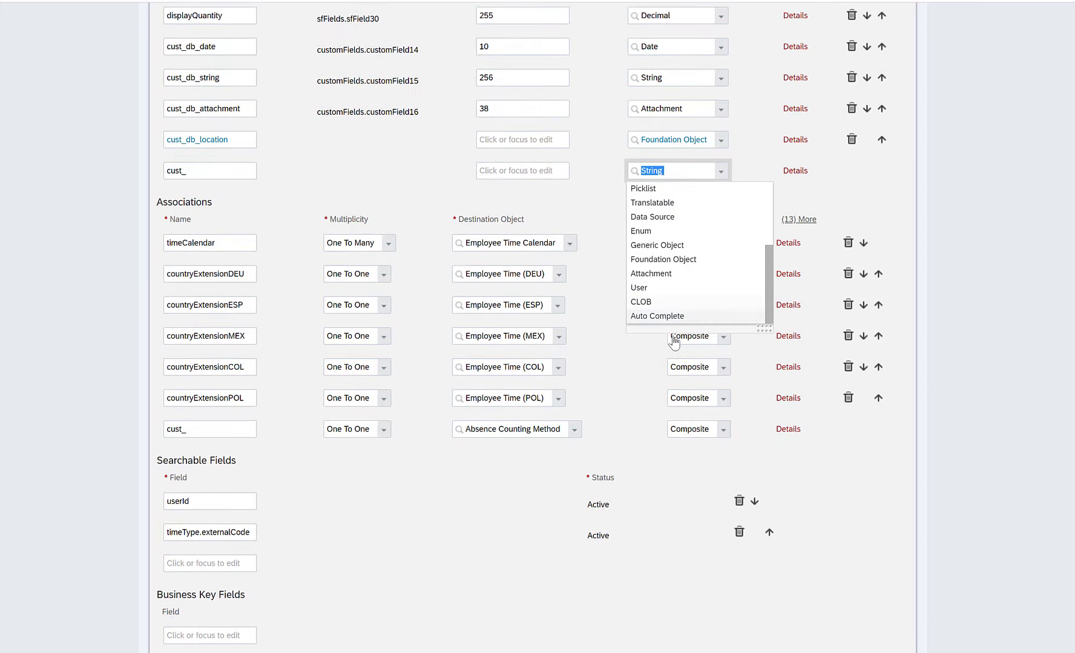
left_click(679, 206)
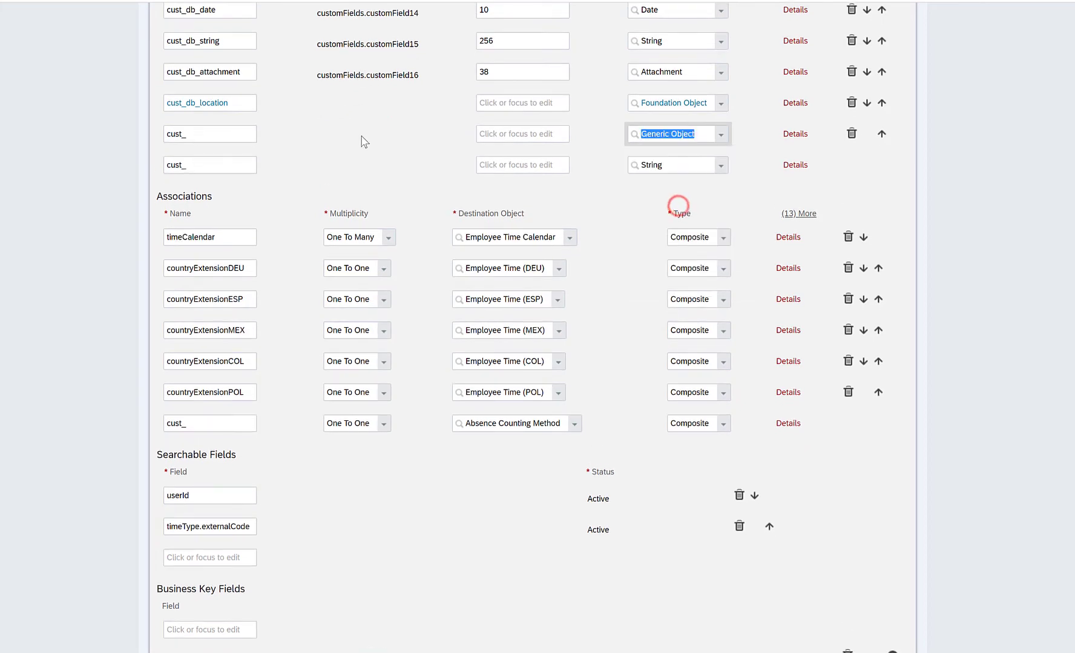
double_click(224, 129)
key("BackSpace")
type("db_")
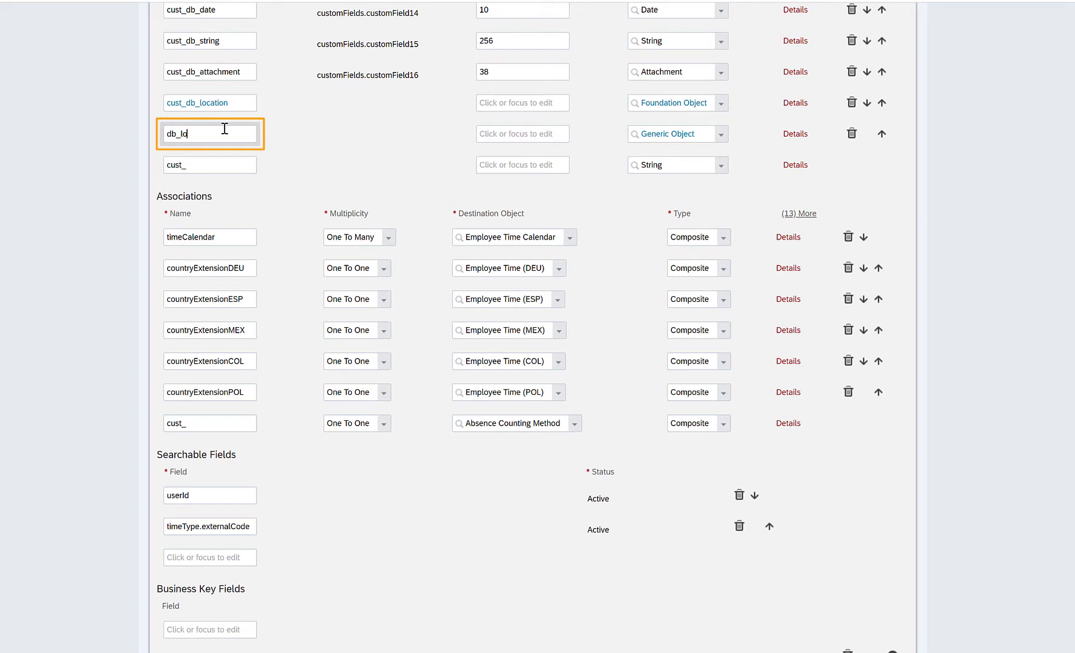
type("legal_entity")
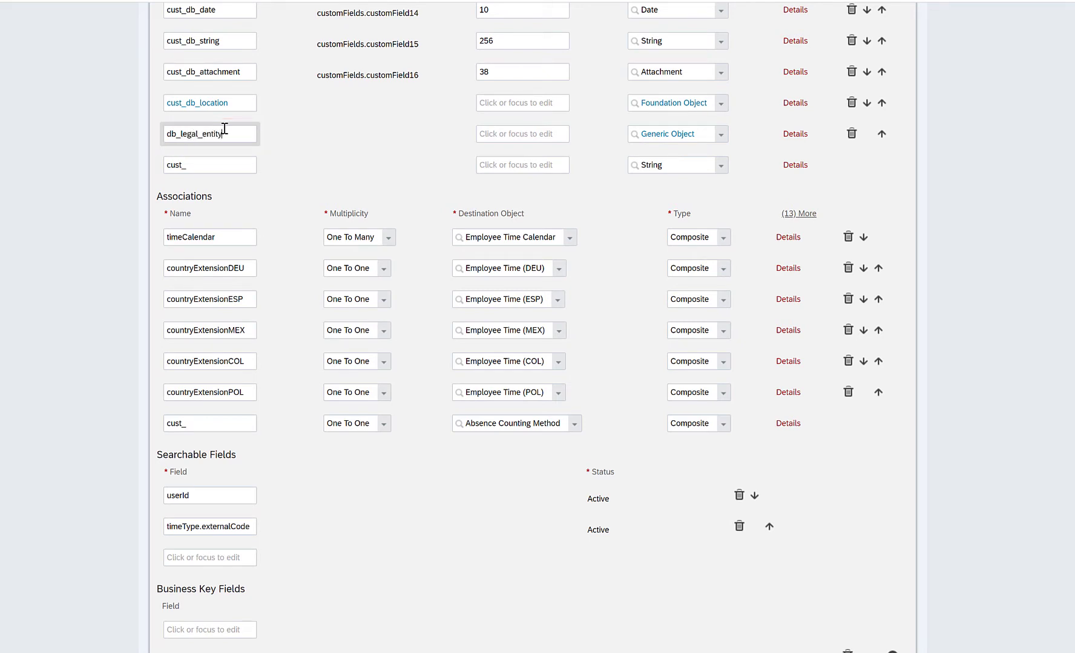
double_click(223, 128)
key("ctrl+c")
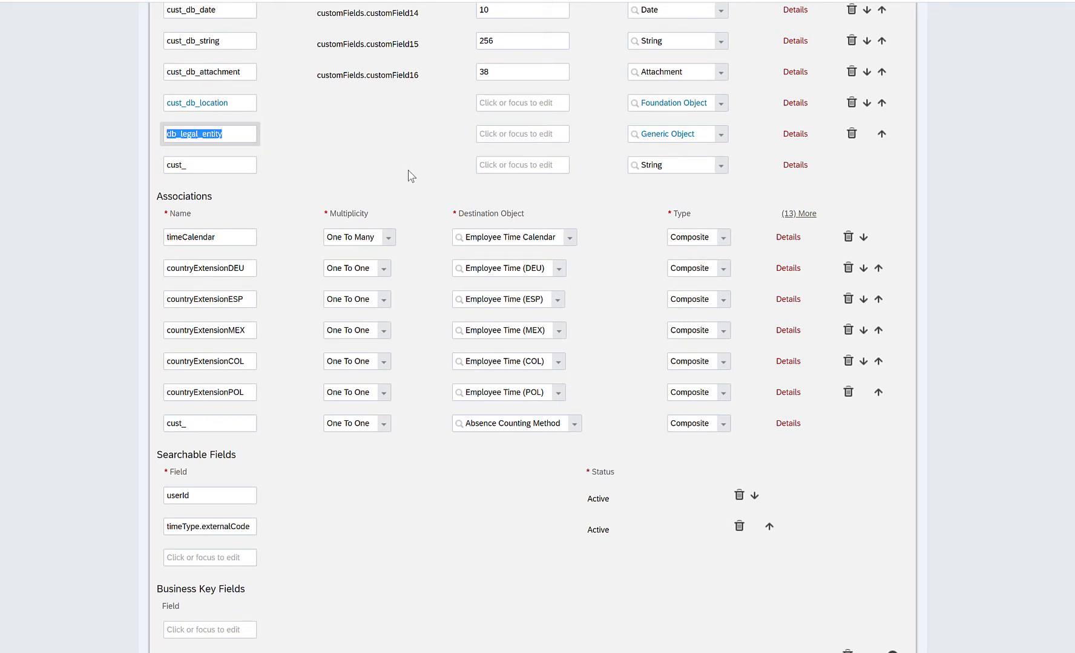
Open cust_db_legal_entity's Details and set its Label to db_legal_entity.
left_click(798, 133)
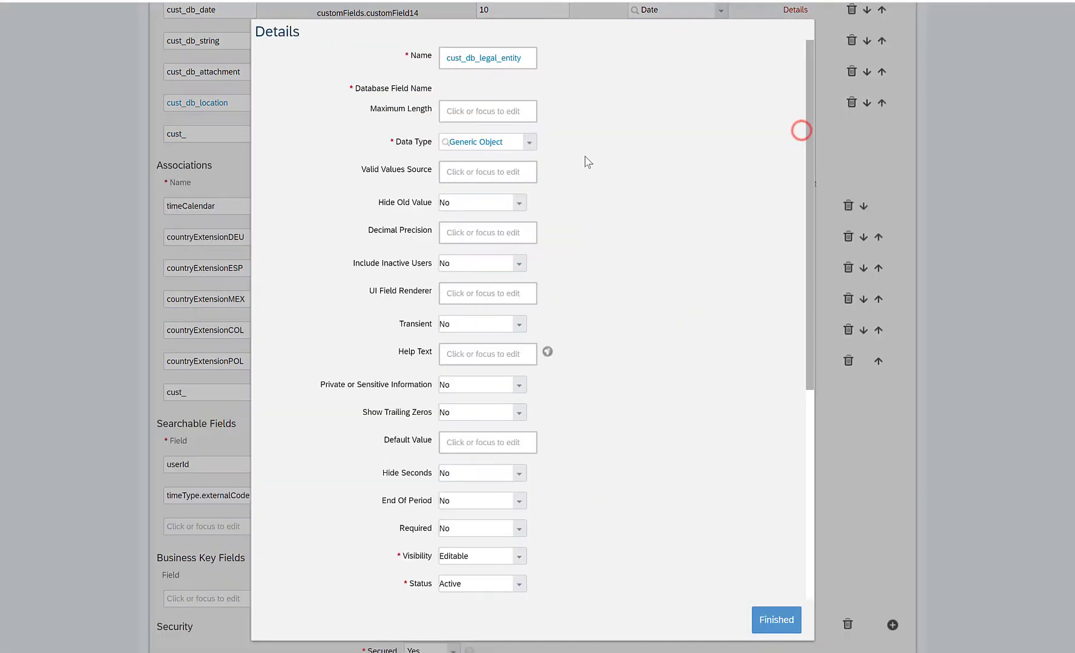
scroll(478, 160, "down", 4)
scroll(475, 173, "up", 4)
left_click(501, 69)
double_click(502, 68)
scroll(666, 308, "down", 4)
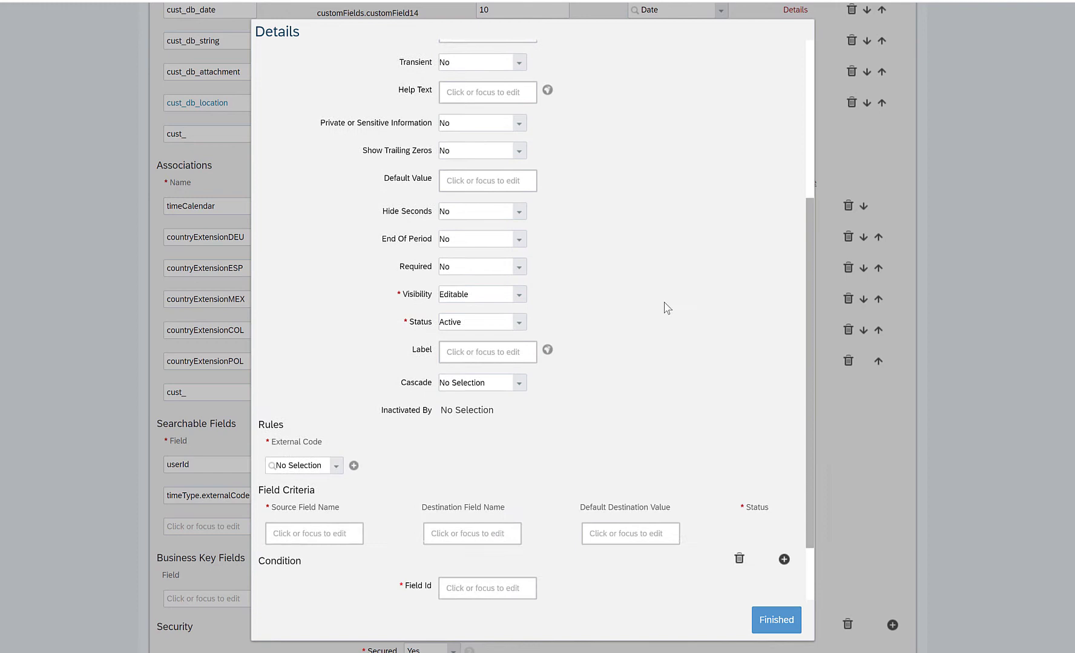
left_click(482, 348)
key("ctrl+v")
Fill the label's US English, Default Value and English (DEBUG) translations with db_legal_entity.
left_click(547, 343)
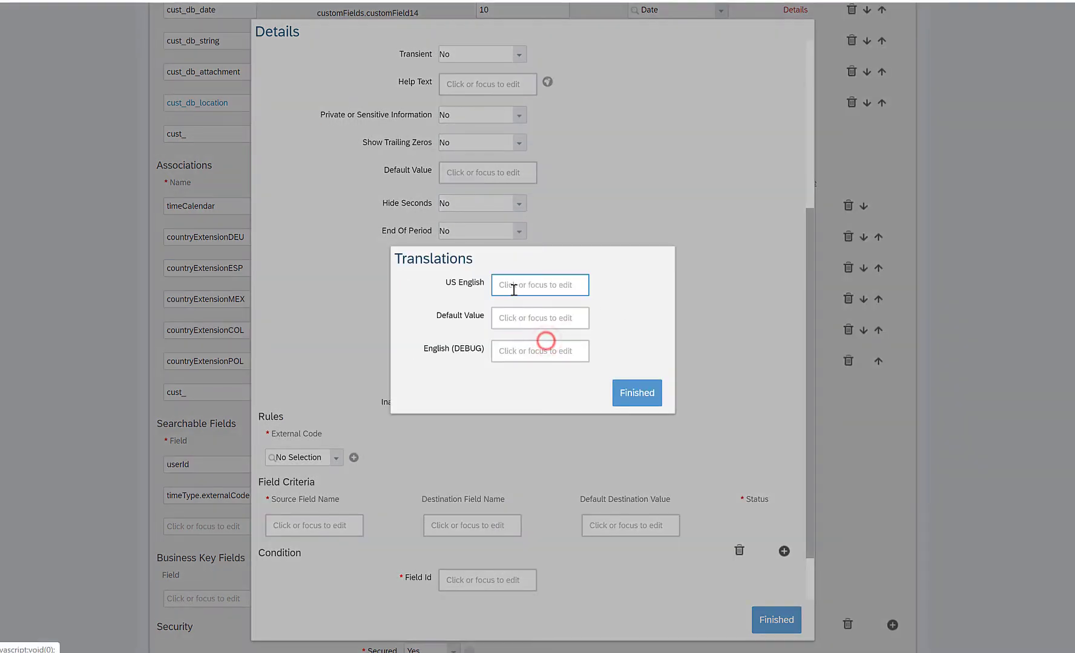
left_click(516, 287)
left_click(545, 315)
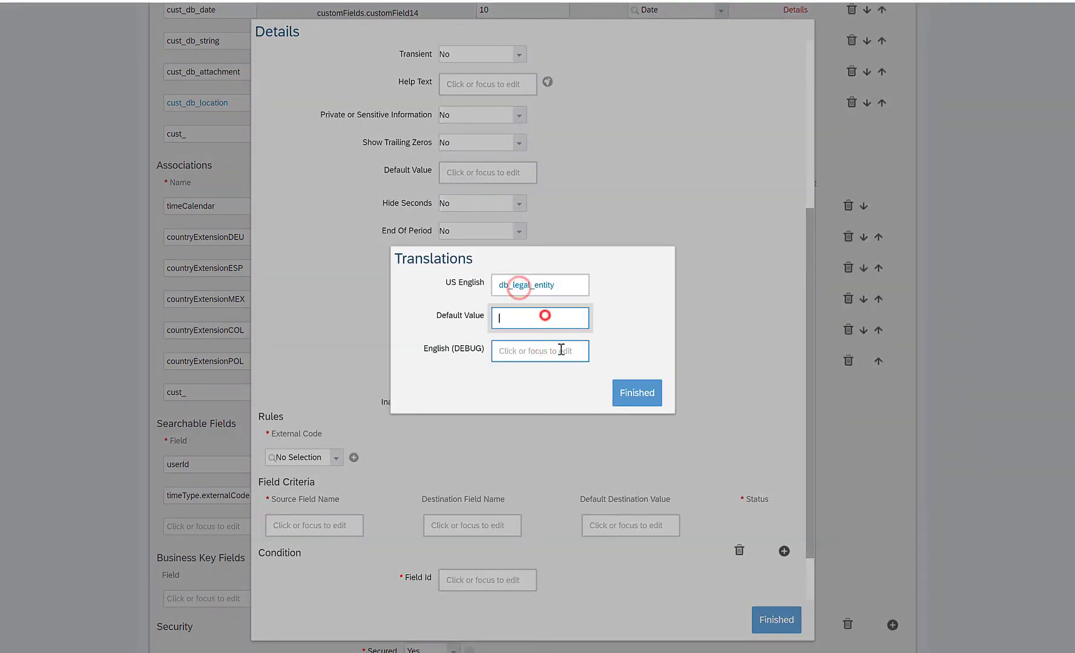
key("ctrl+v")
left_click(558, 350)
key("ctrl+v")
left_click(623, 393)
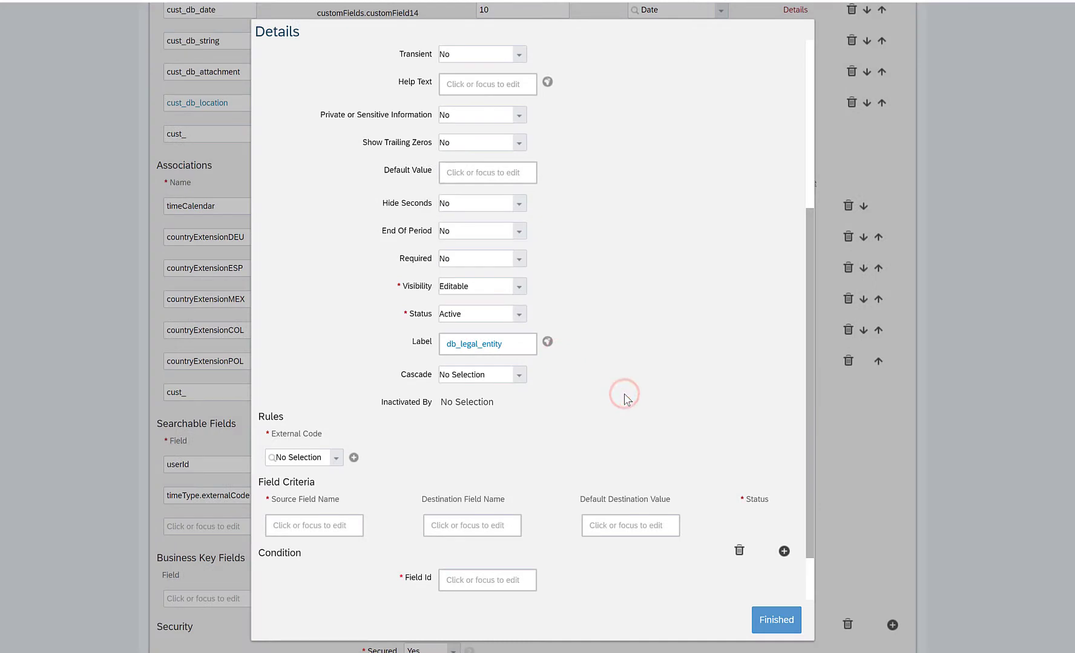
scroll(531, 261, "up", 5)
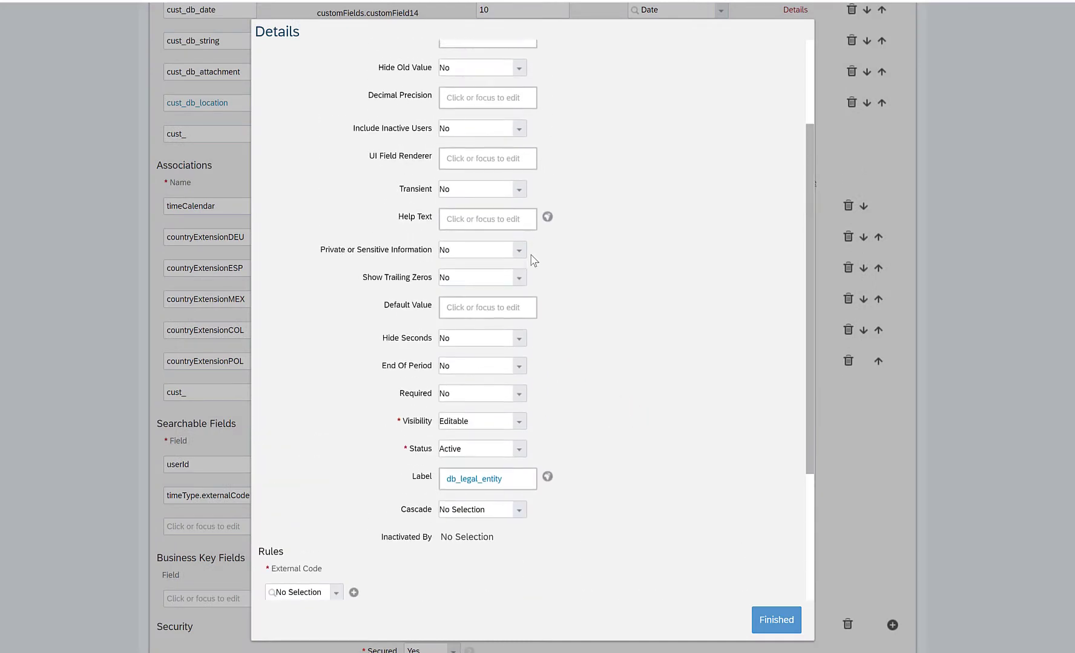
left_click(473, 171)
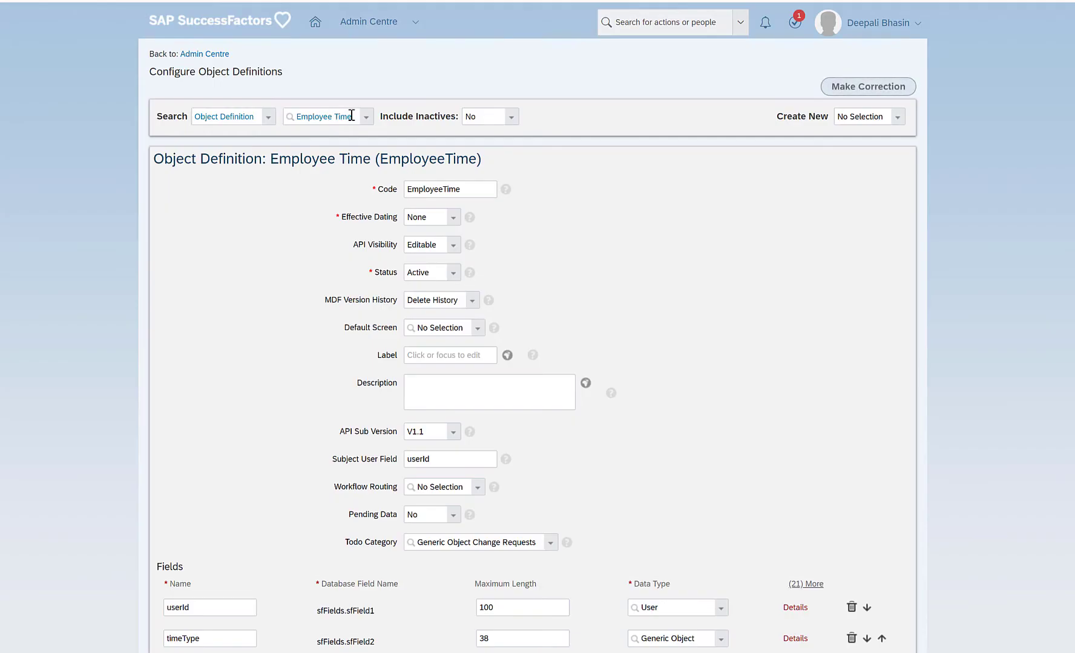
Search object definitions for 'legal', open Legal Entity, and copy its code LegalEntity.
left_click(361, 115)
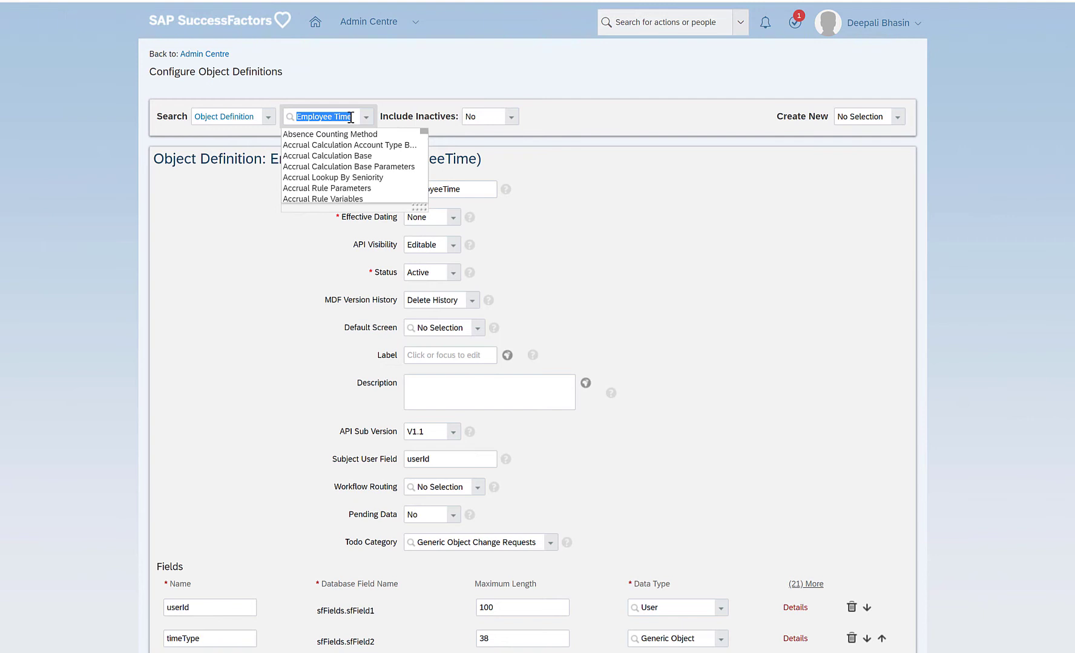
type("lega")
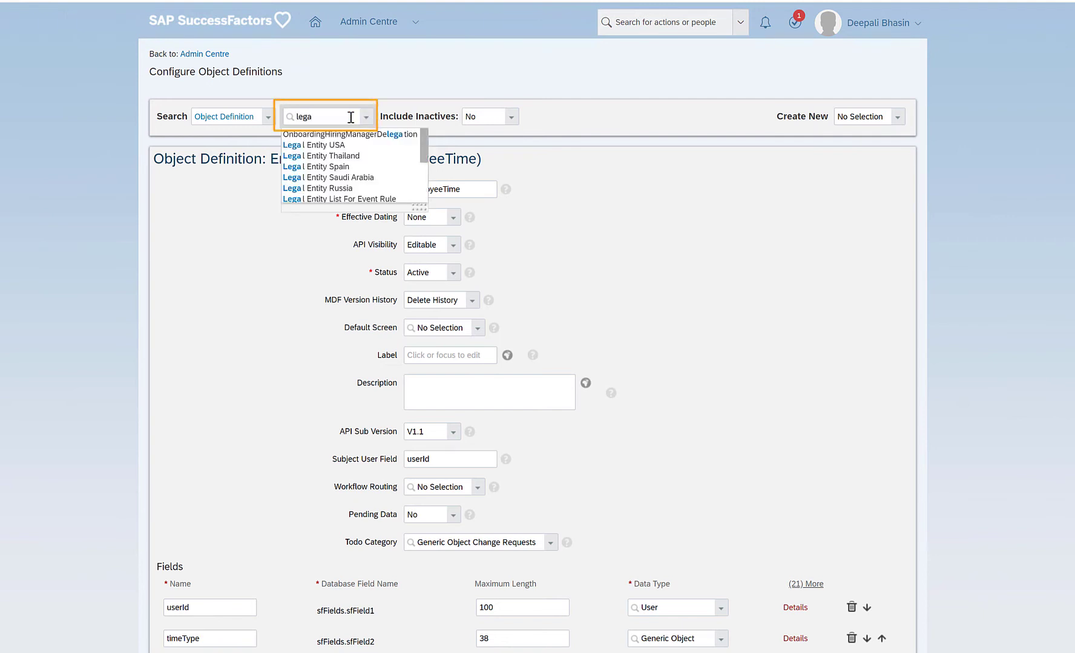
type("l")
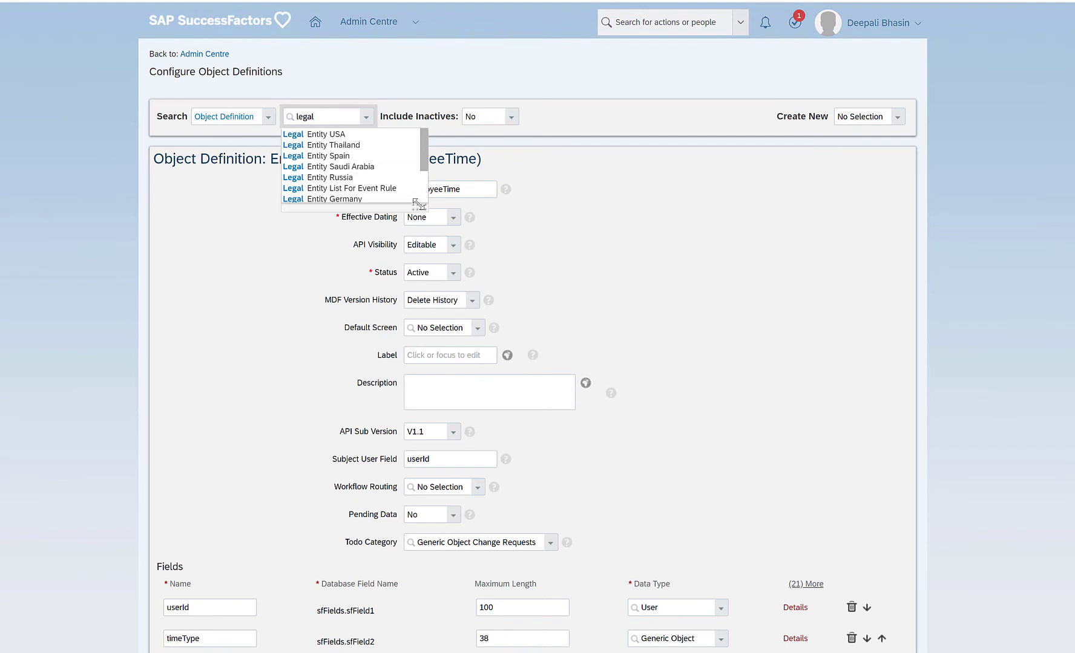
left_click_drag(418, 204, 437, 260)
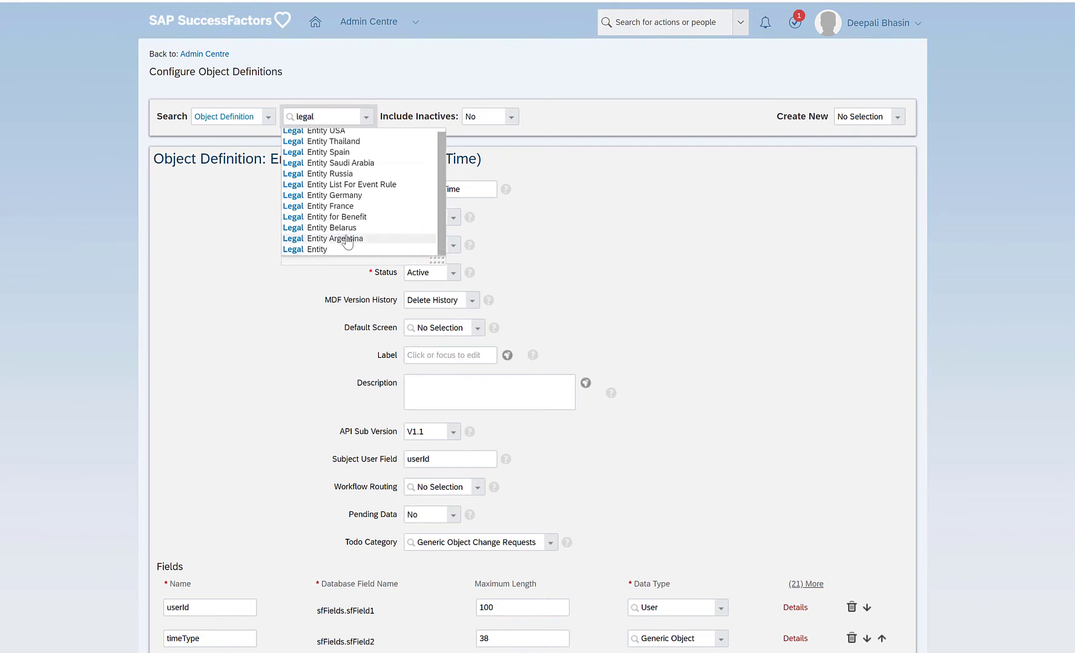
left_click(329, 248)
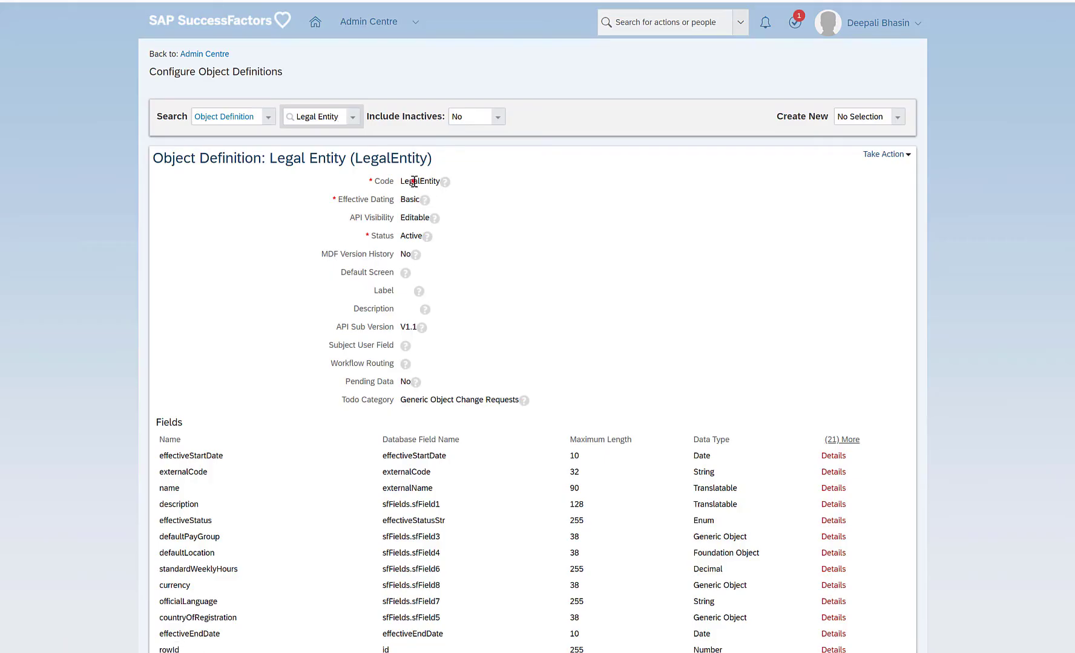
double_click(413, 181)
key("ctrl+c")
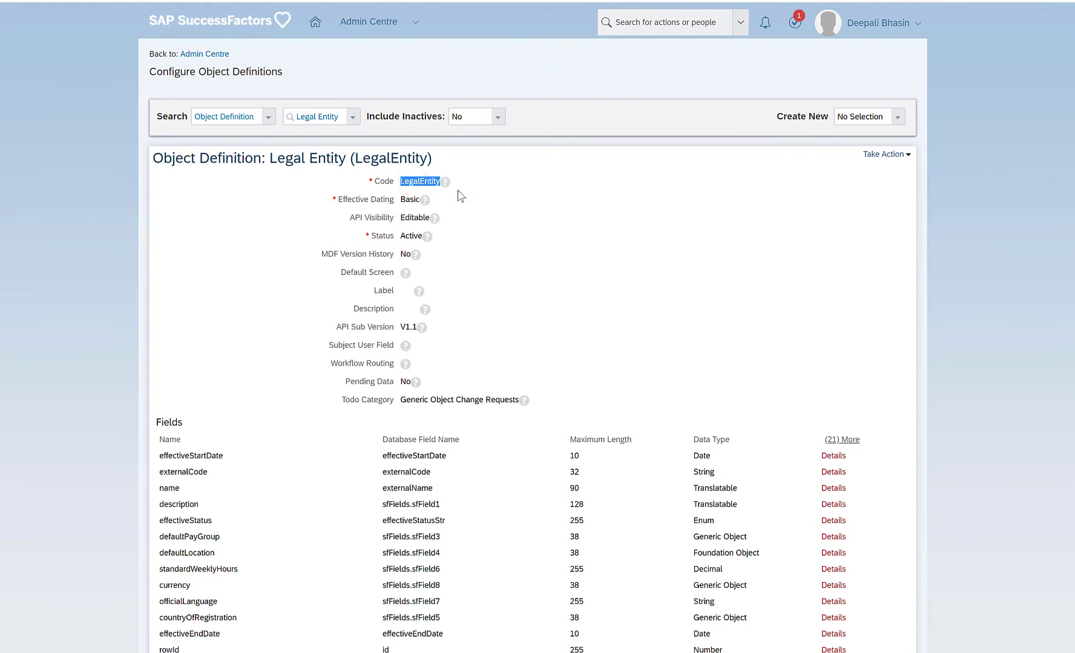
left_click(403, 183)
left_click(404, 181)
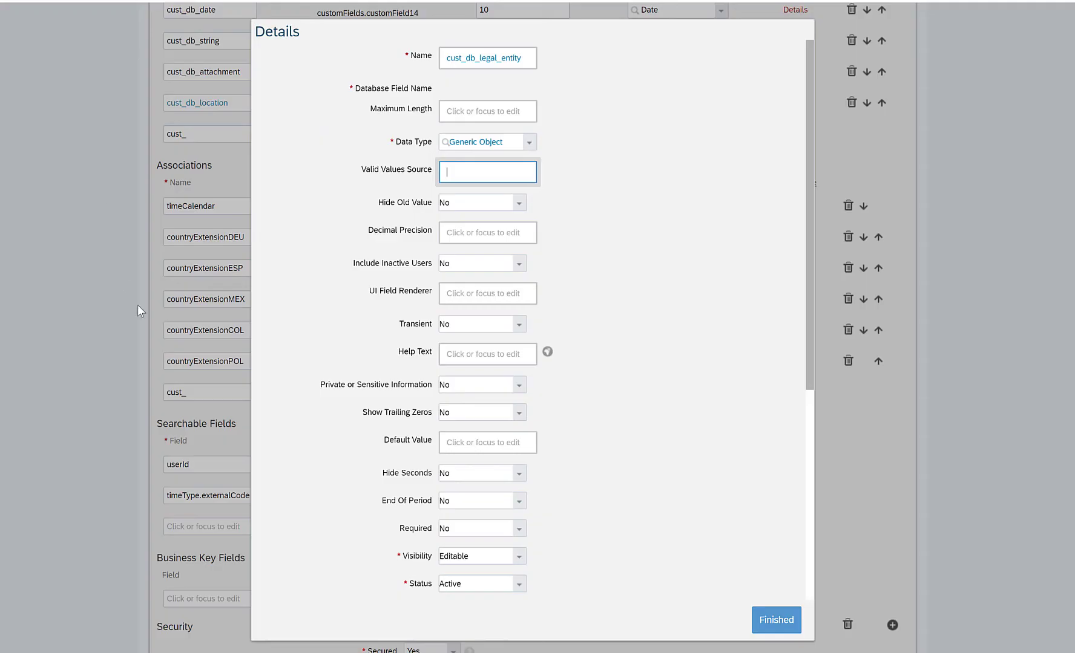
Set cust_db_legal_entity's Valid Values Source to LegalEntity and close its Details with Finished.
key("ctrl+v")
scroll(633, 225, "down", 3)
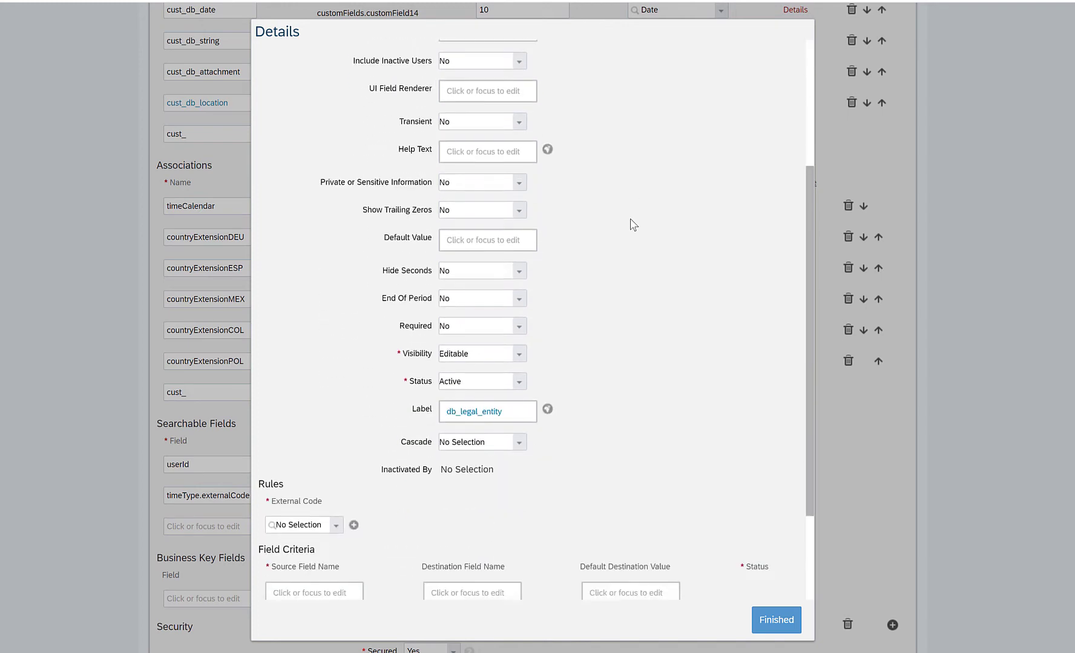
scroll(633, 225, "up", 2)
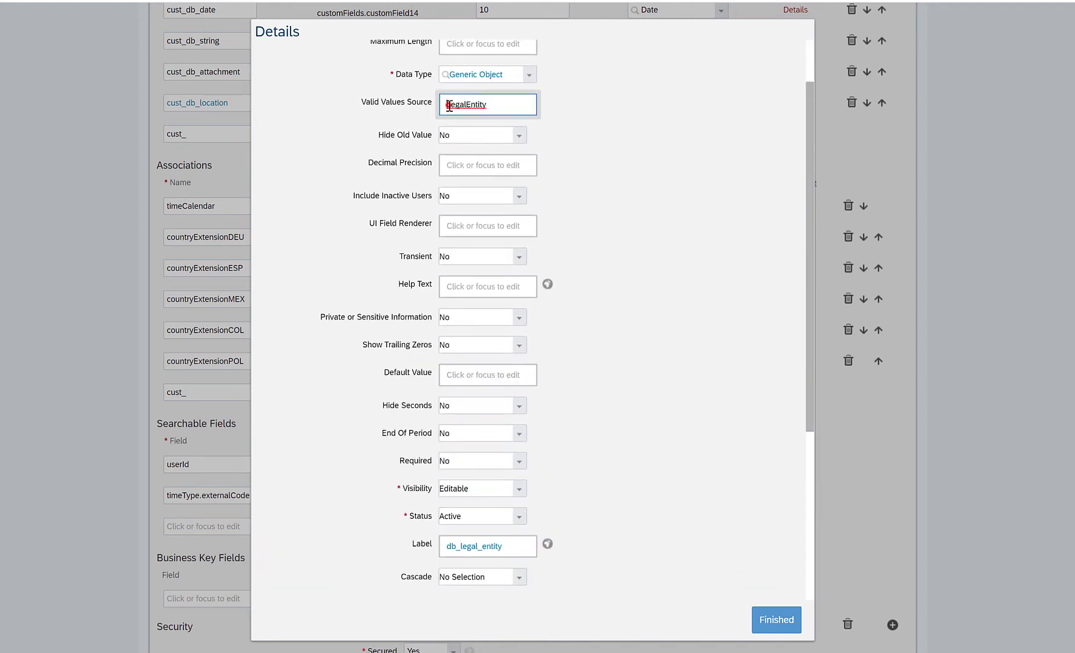
left_click(501, 103)
scroll(609, 191, "down", 4)
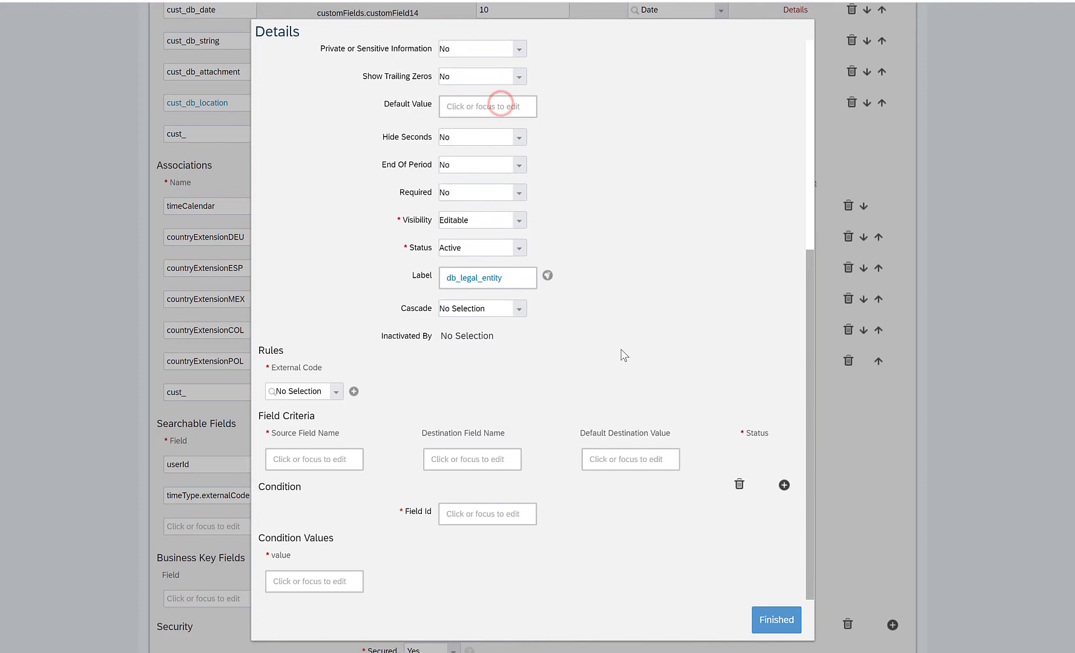
left_click(760, 620)
Save the Employee Time object definition.
scroll(779, 502, "down", 6)
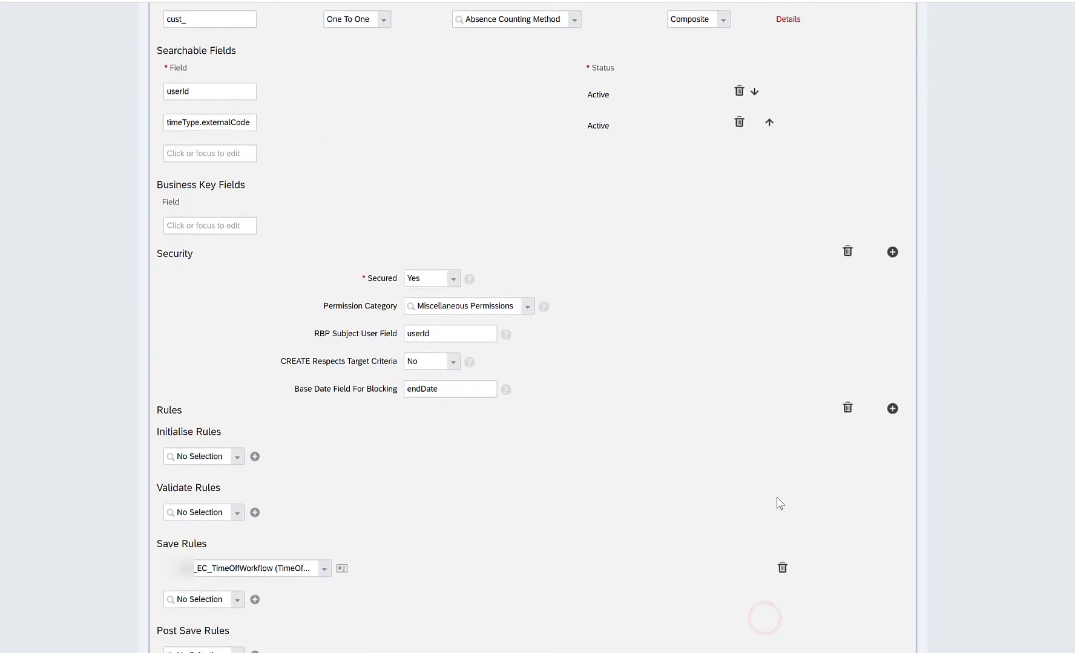
scroll(779, 503, "down", 3)
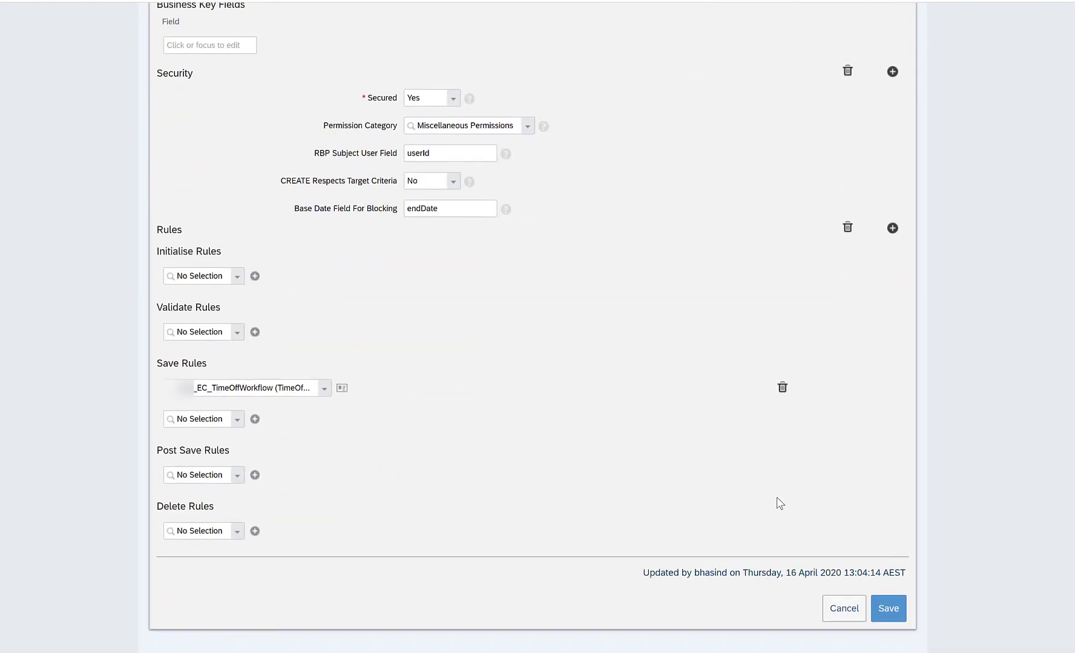
left_click(888, 608)
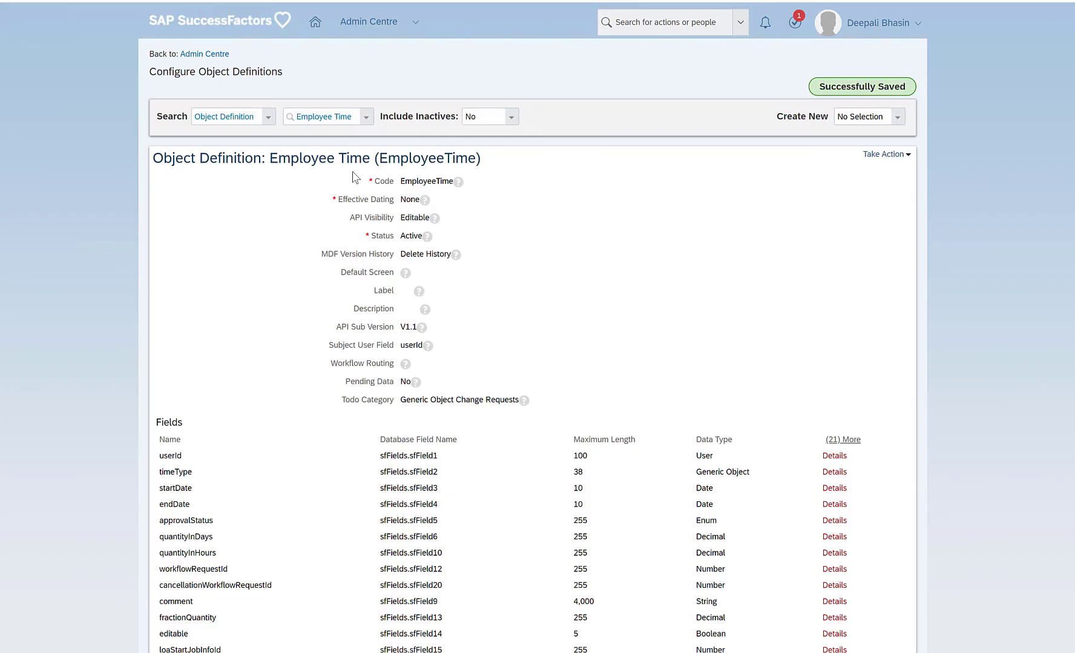
Scroll through the Employee Time fields list to review the cust_db_location and cust_db_legal_entity fields.
double_click(398, 159)
scroll(583, 239, "down", 8)
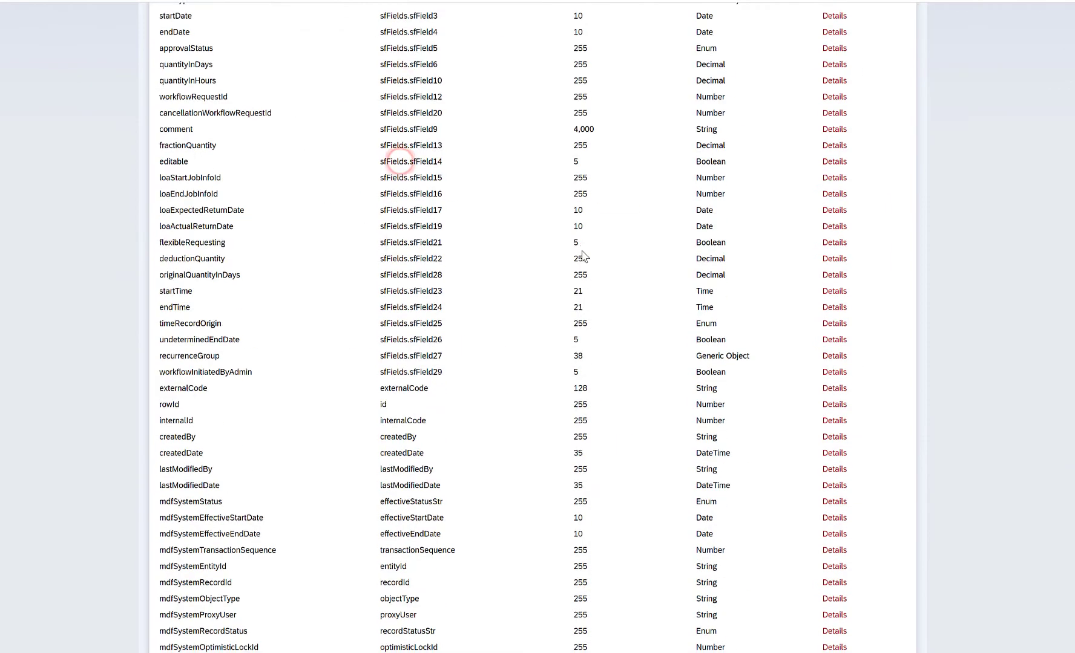
scroll(583, 257, "down", 14)
scroll(168, 205, "up", 1)
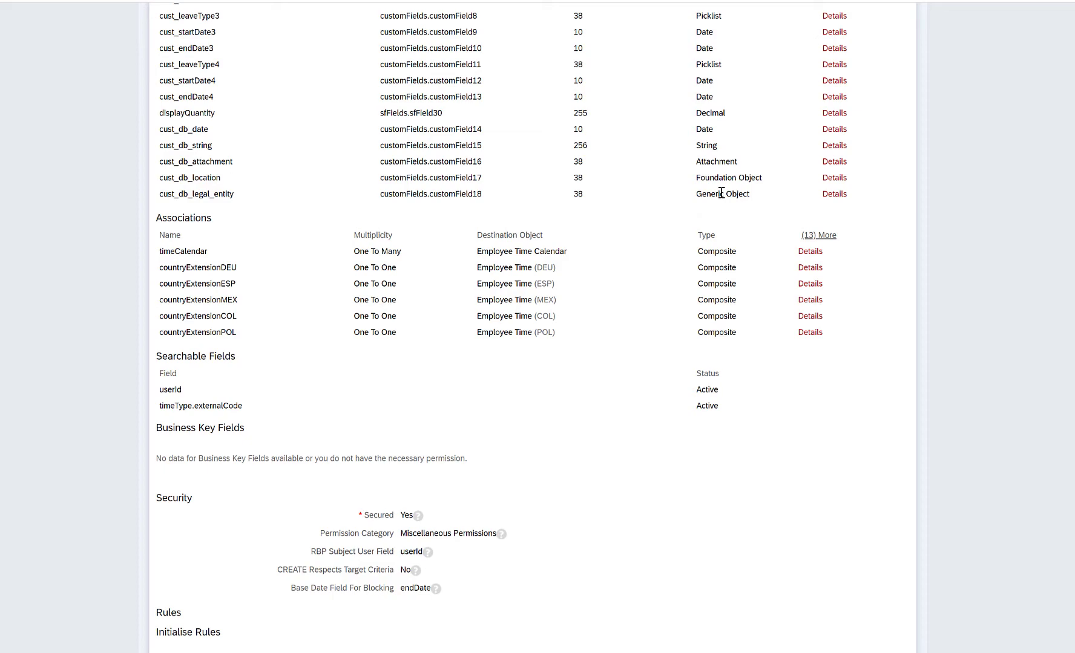
scroll(728, 237, "down", 9)
scroll(705, 266, "up", 11)
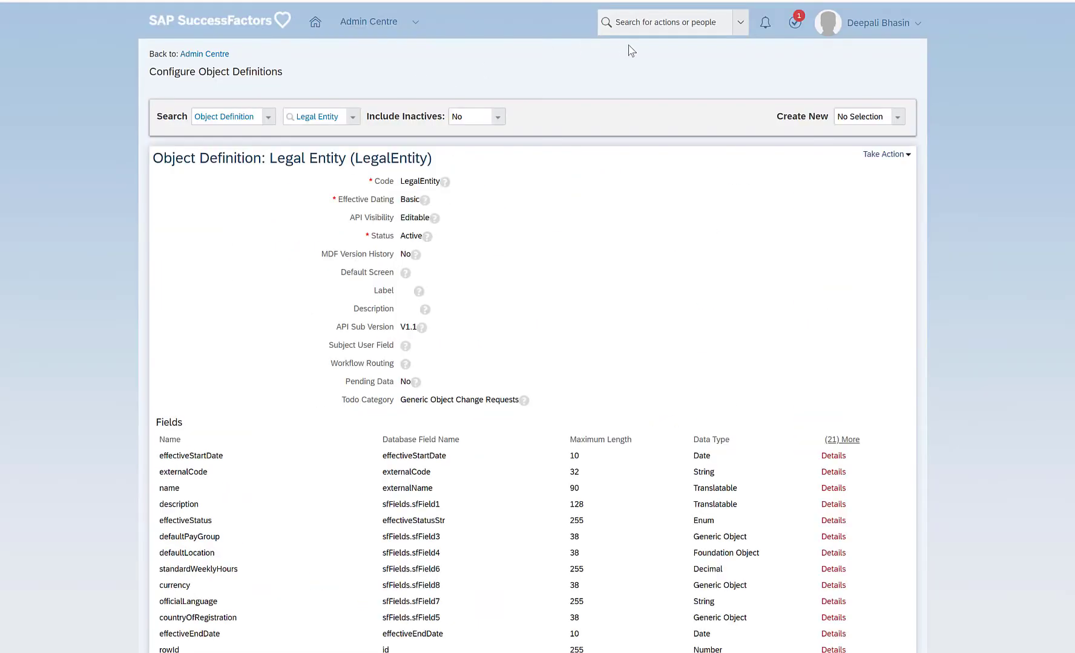
Find the test employee and open their 16 Apr 2020 Annual Leave absence in Administer Time.
left_click(653, 22)
type("test test")
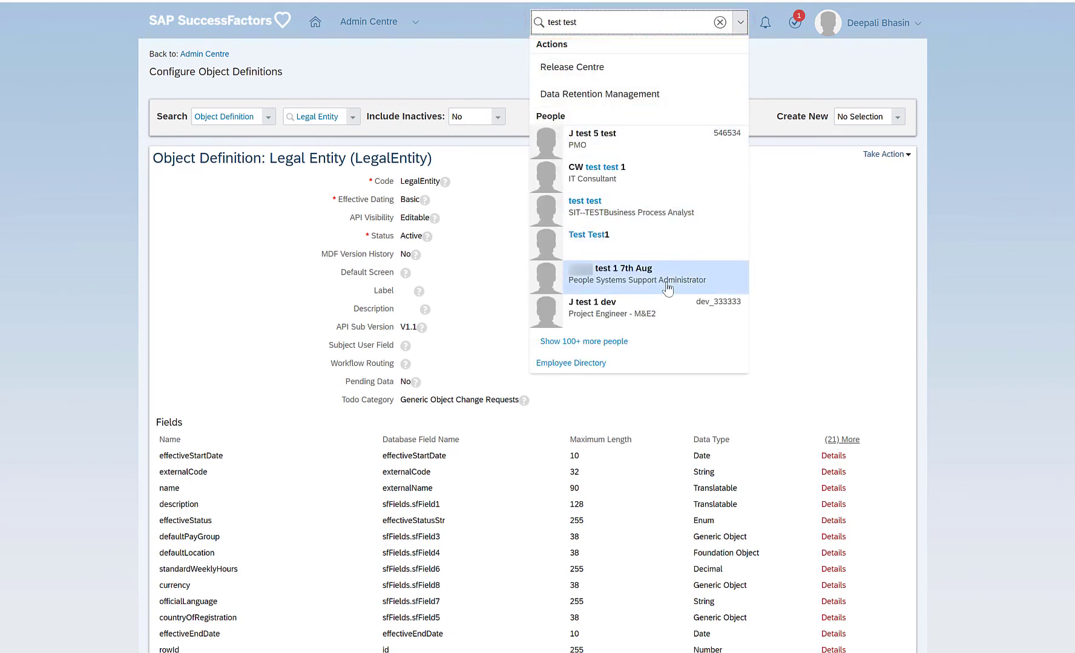
left_click(667, 283)
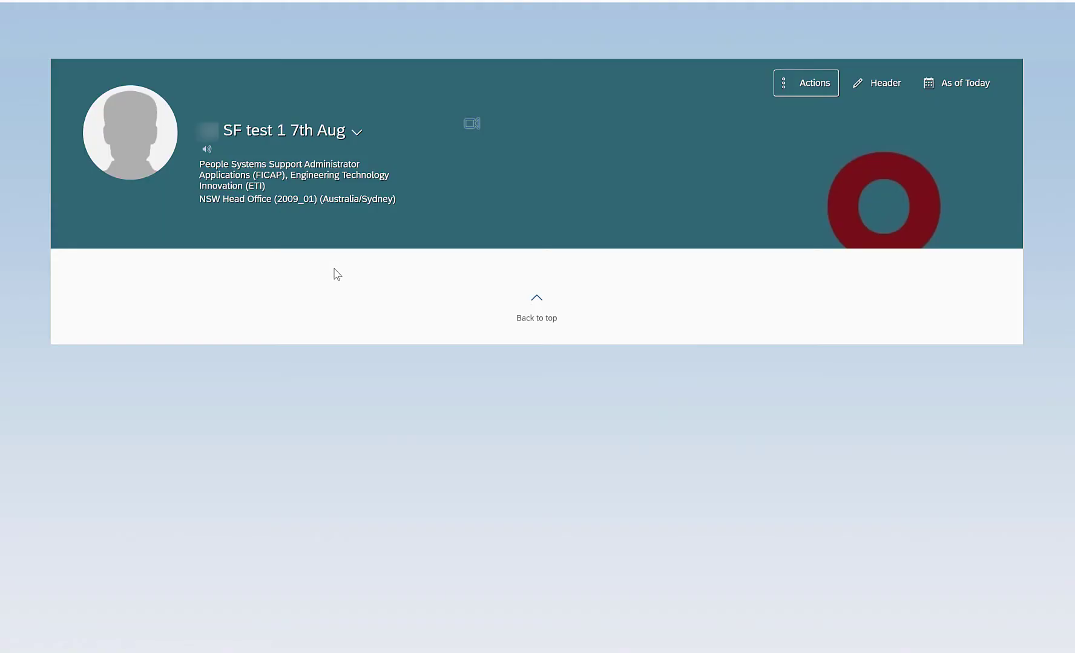
scroll(460, 262, "down", 10)
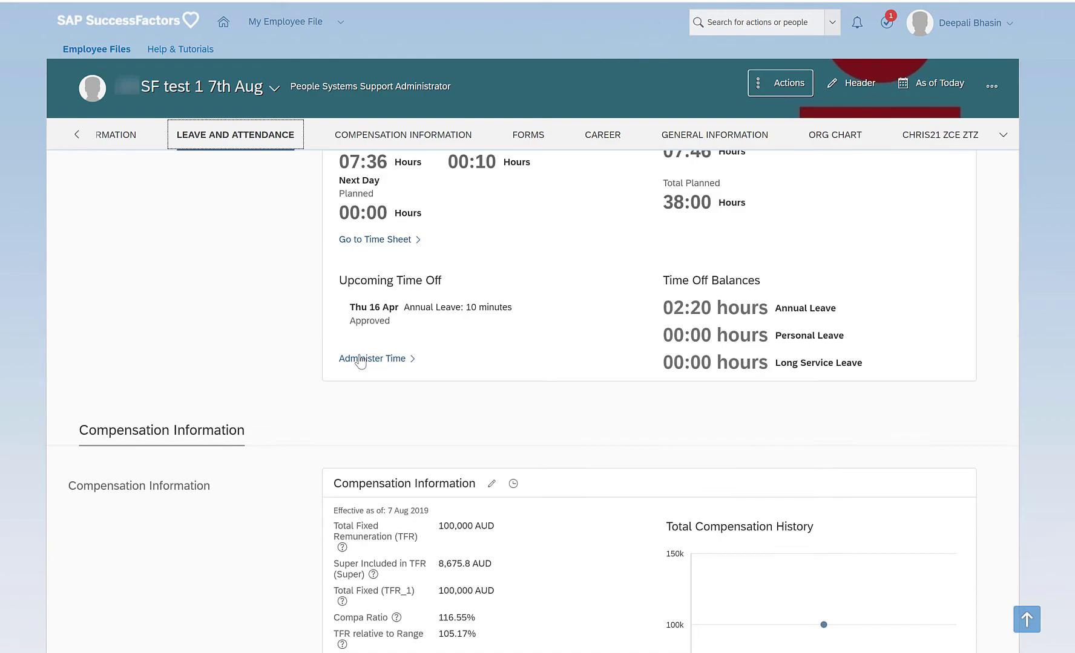
left_click(362, 358)
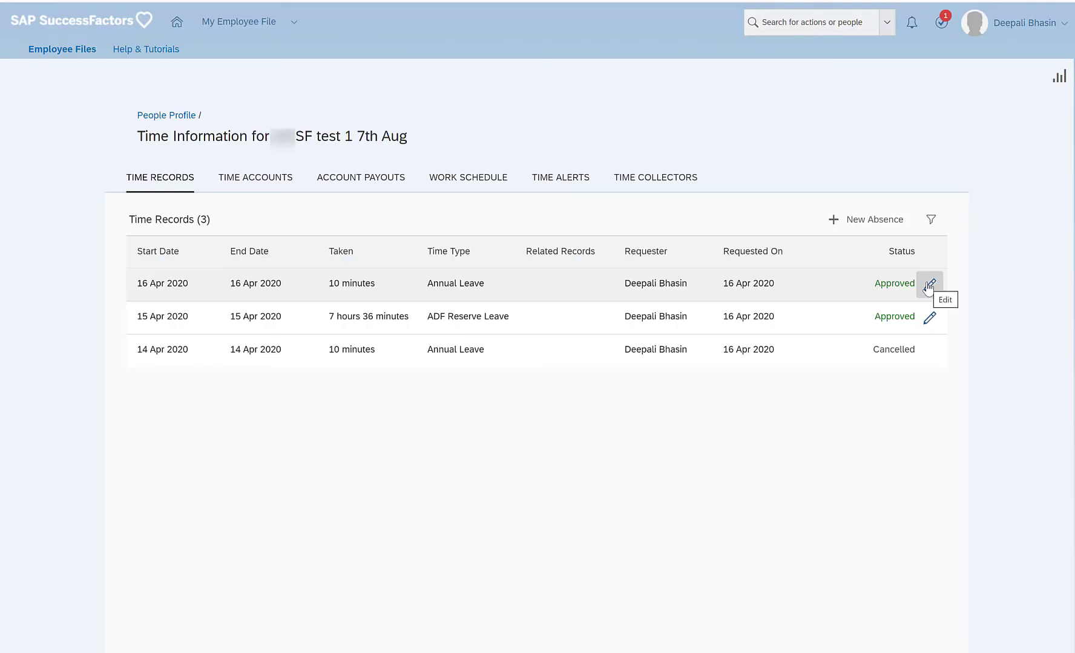
left_click(930, 285)
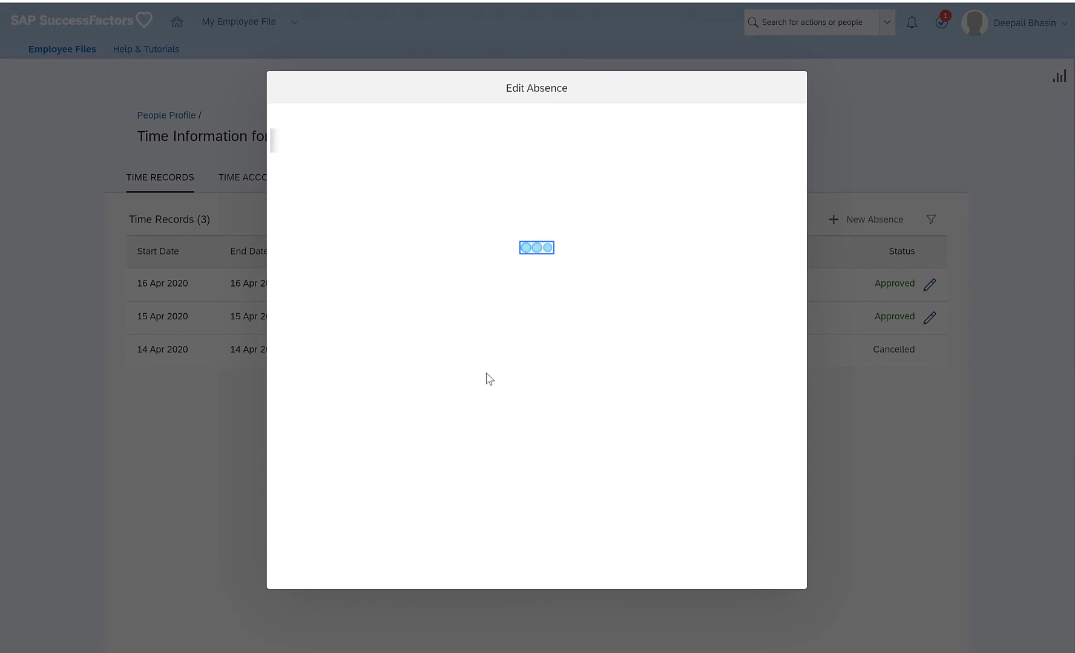
Browse the db_location dropdown's available locations without choosing one.
scroll(466, 306, "down", 2)
scroll(466, 307, "down", 5)
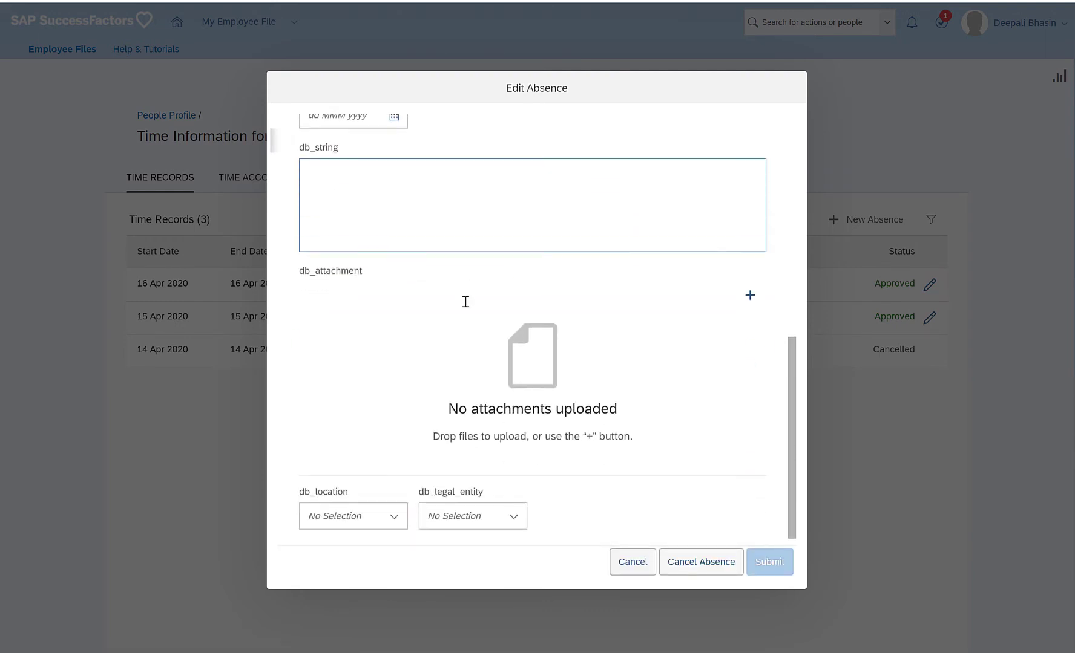
left_click(344, 515)
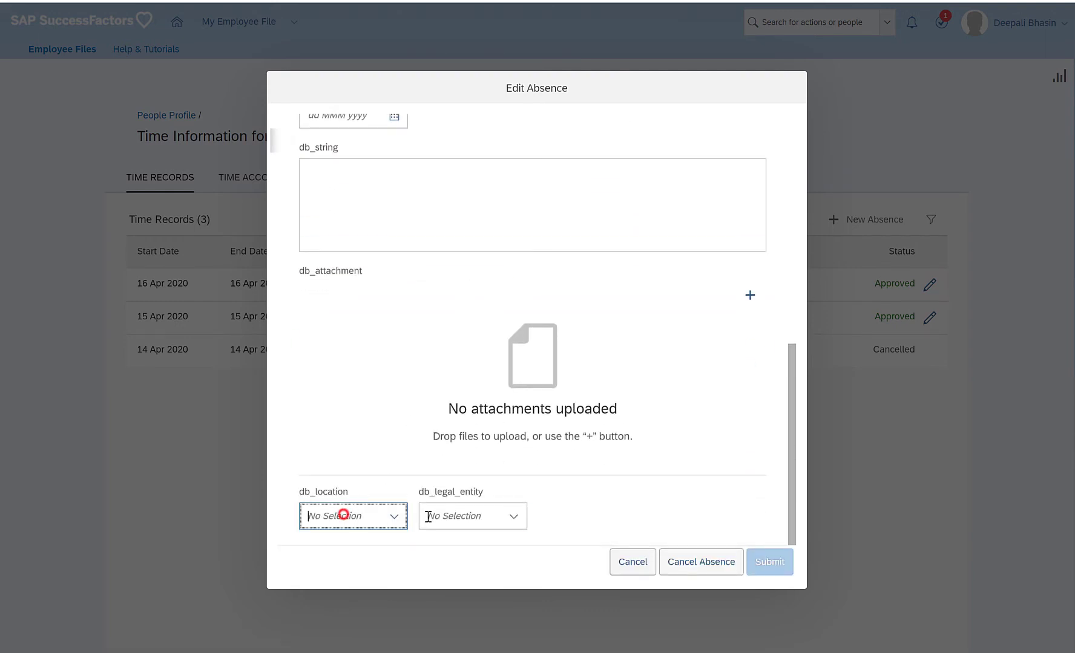
left_click(438, 515)
left_click(358, 516)
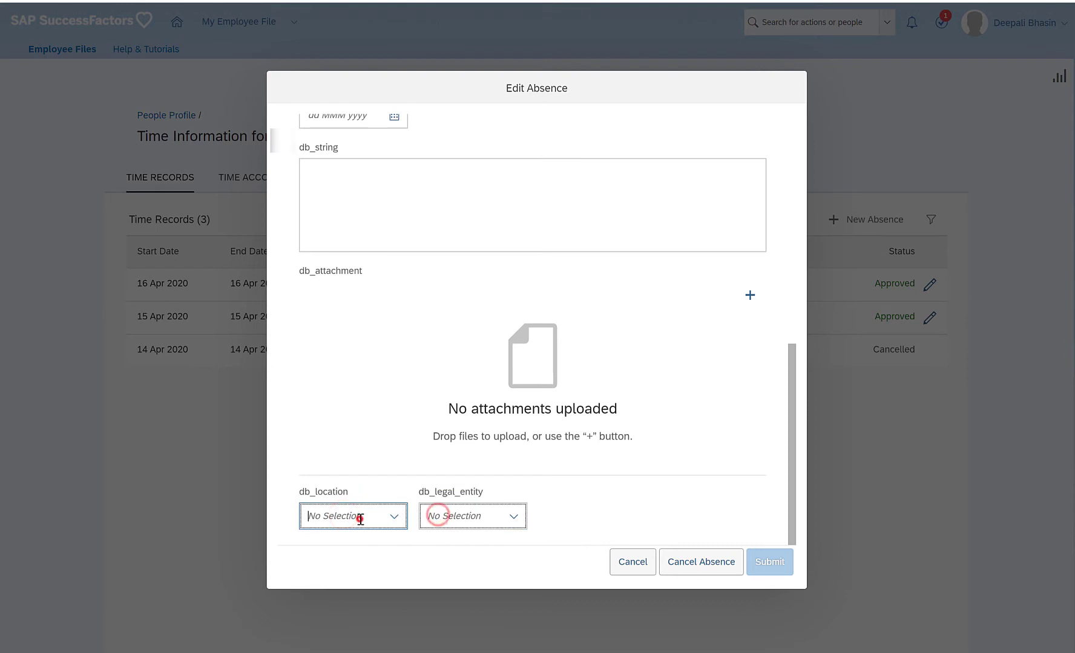
left_click(394, 518)
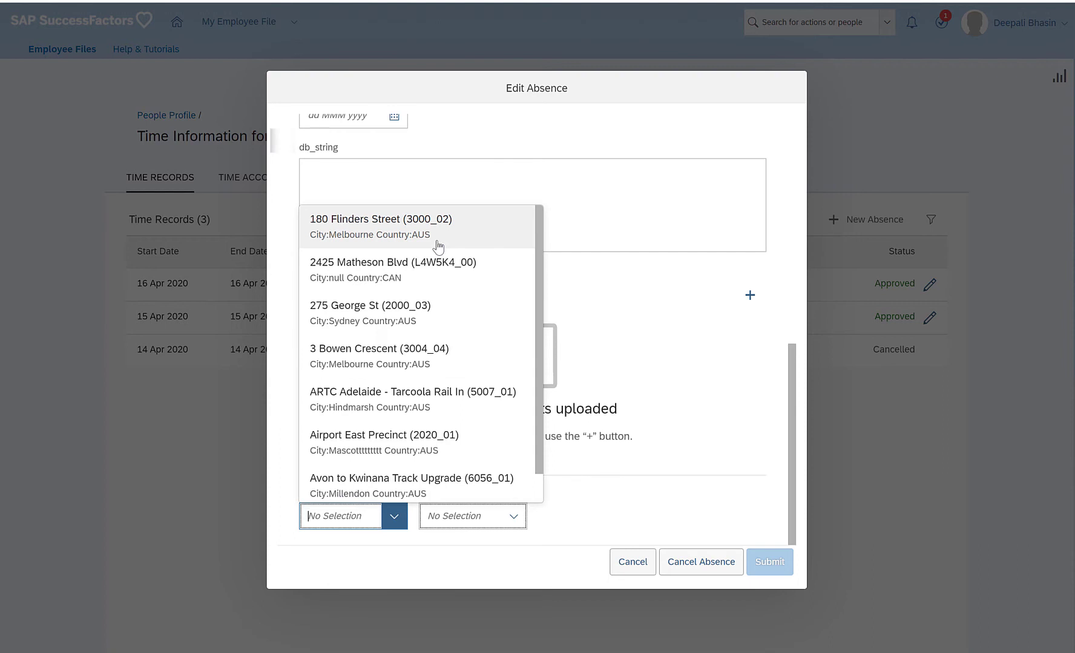
scroll(428, 296, "down", 5)
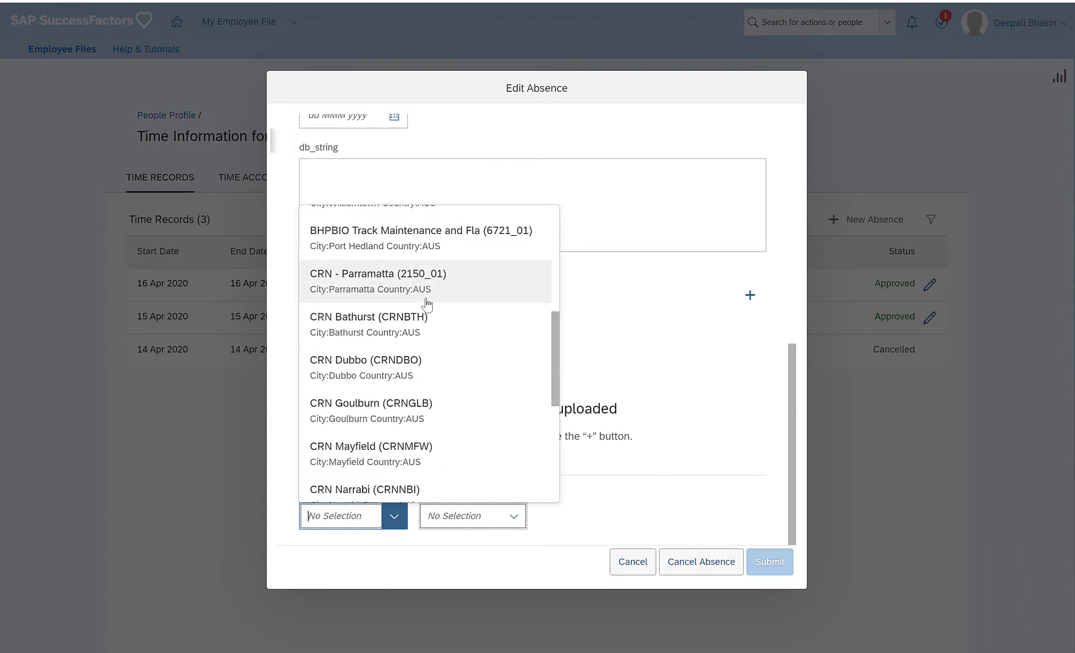
left_click(316, 518)
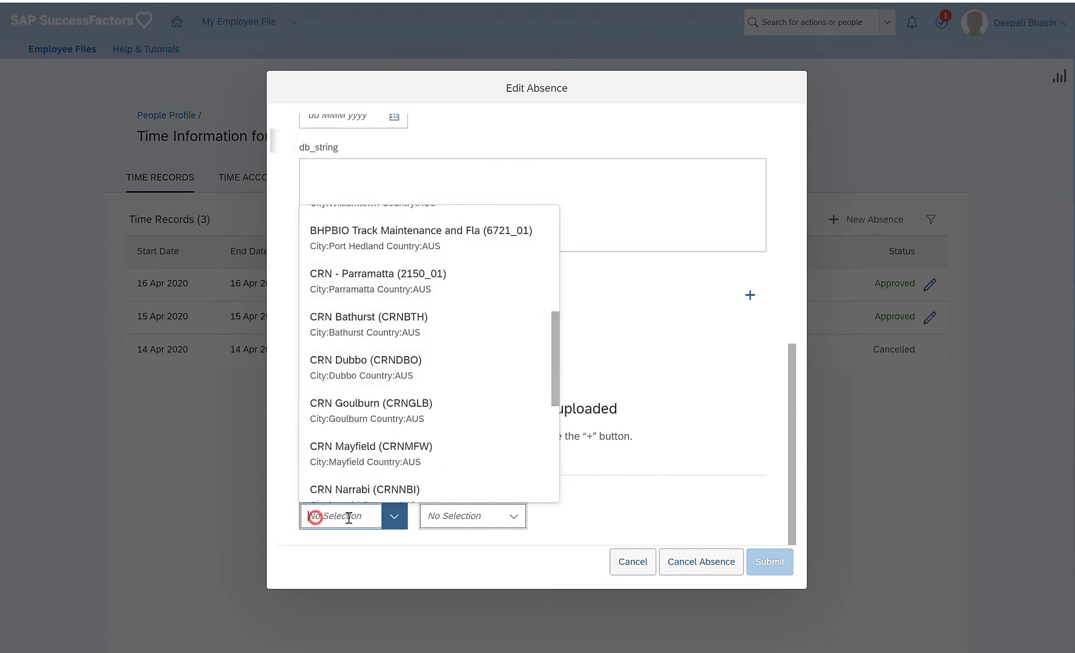
left_click(432, 549)
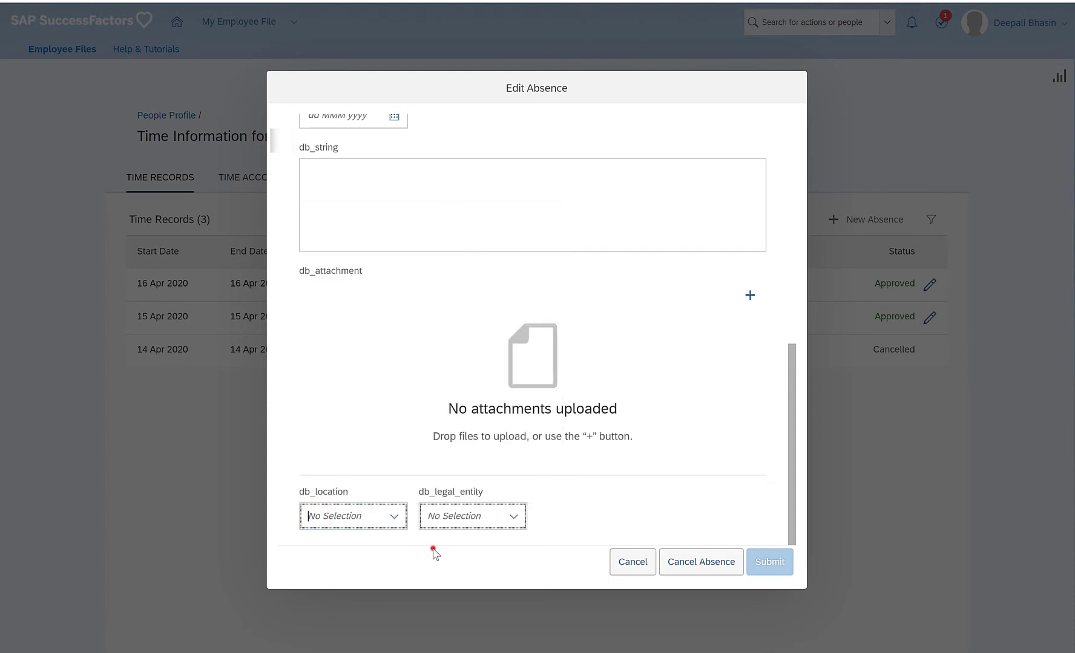
Browse the db_legal_entity dropdown's list of legal entities.
left_click(517, 518)
scroll(558, 409, "down", 2)
scroll(559, 409, "down", 3)
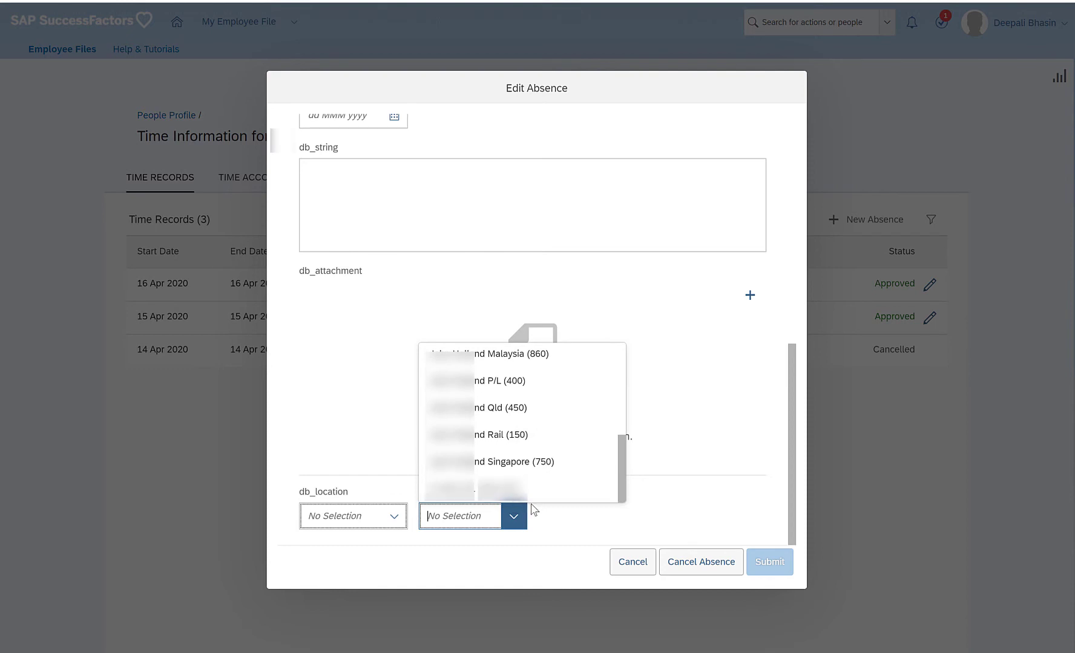
scroll(529, 484, "up", 5)
scroll(569, 465, "up", 3)
scroll(569, 460, "down", 8)
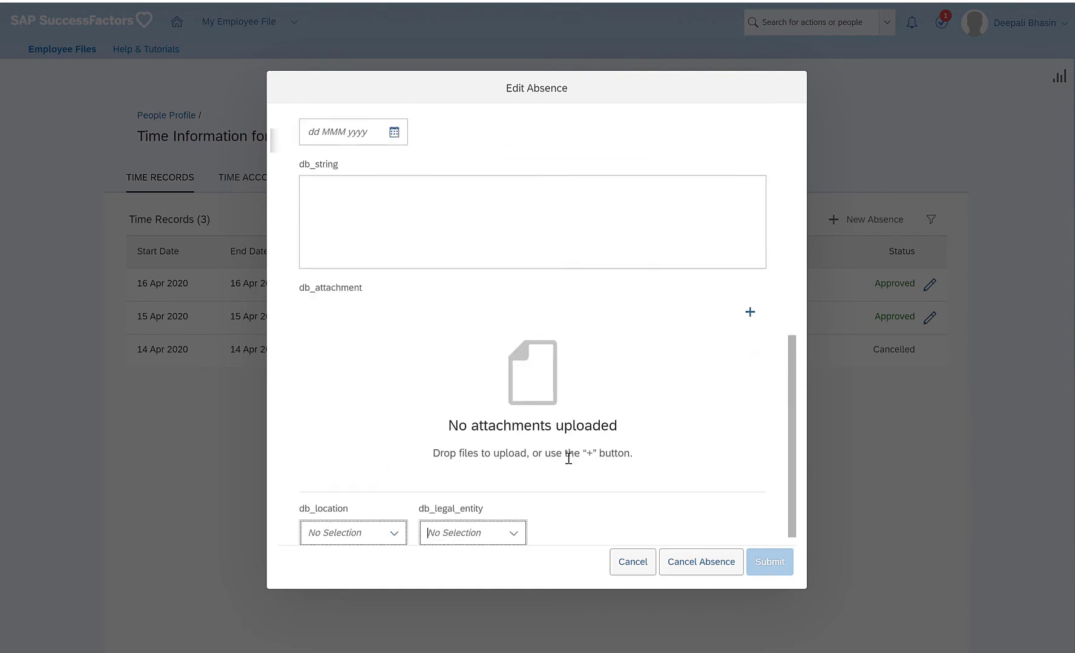
Cancel the absence edit, then reopen Employee Time for correction at the cust_db_date field.
left_click(628, 573)
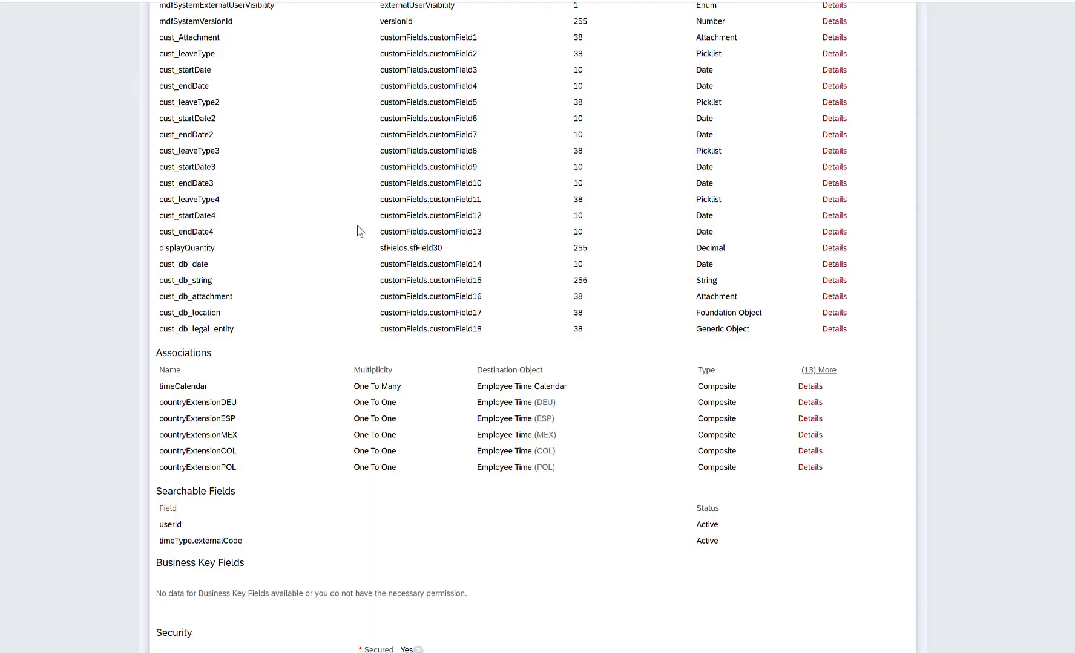
scroll(357, 230, "up", 20)
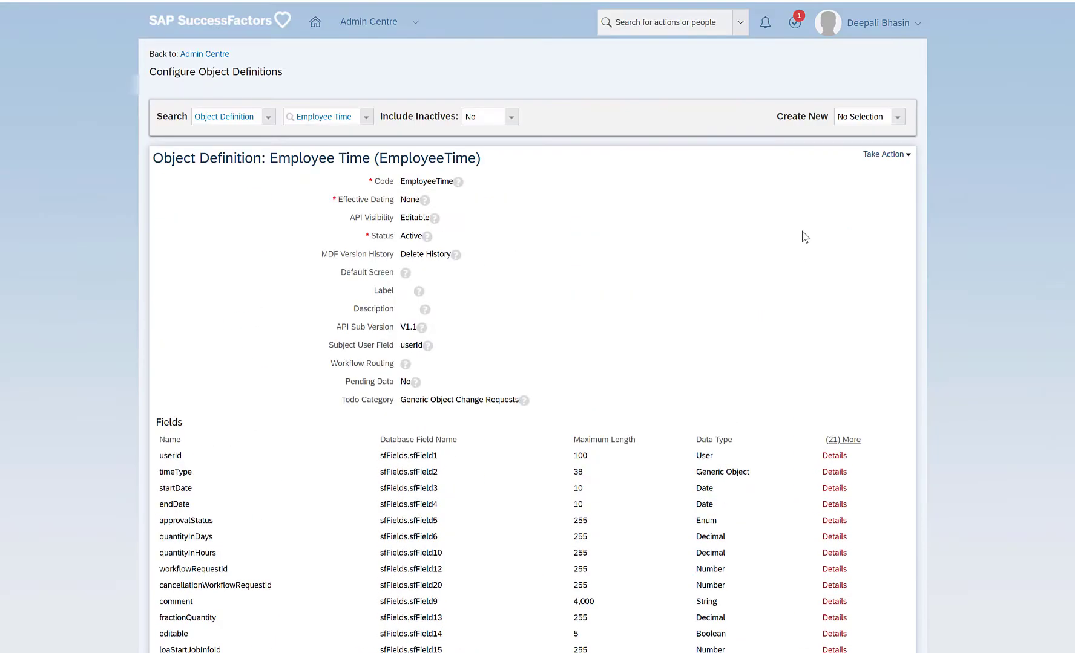
left_click(883, 154)
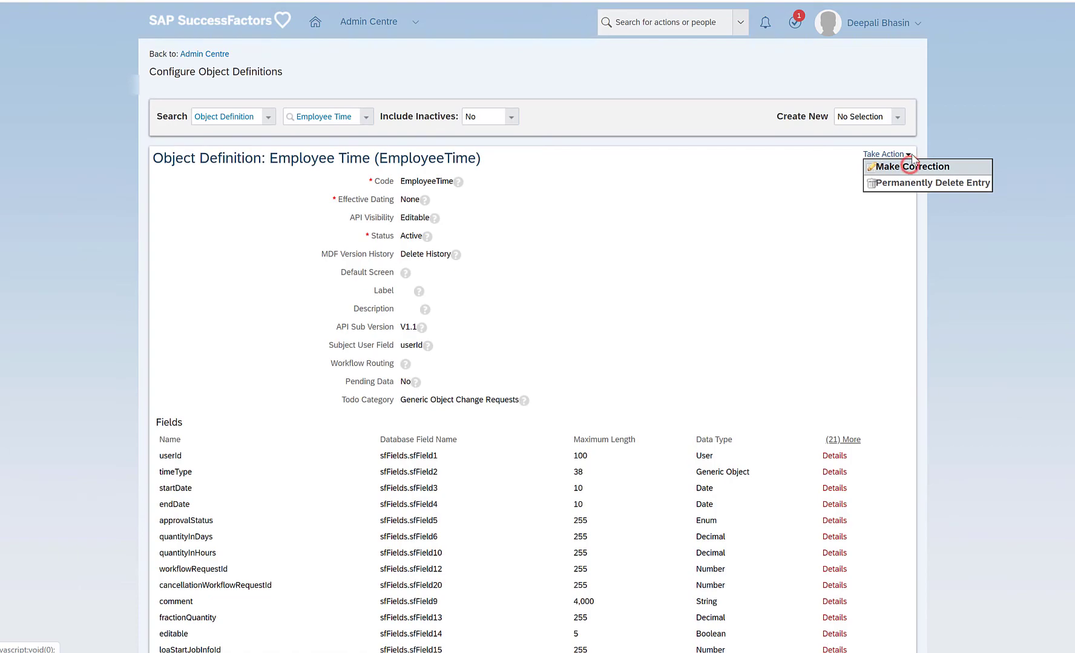
left_click(886, 163)
scroll(830, 252, "down", 20)
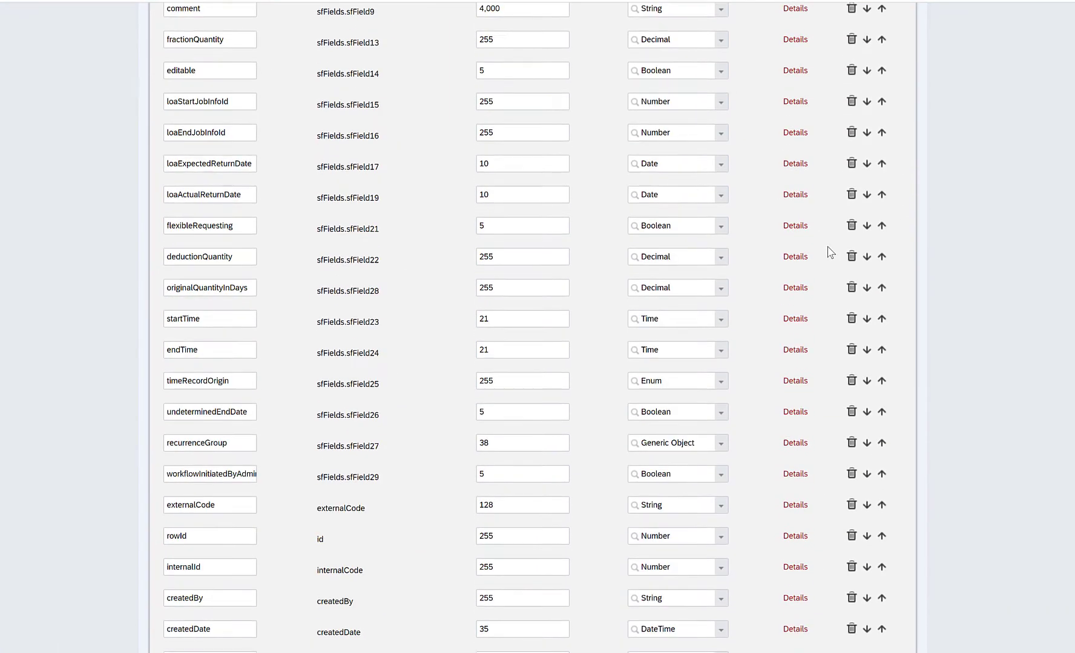
scroll(830, 252, "down", 15)
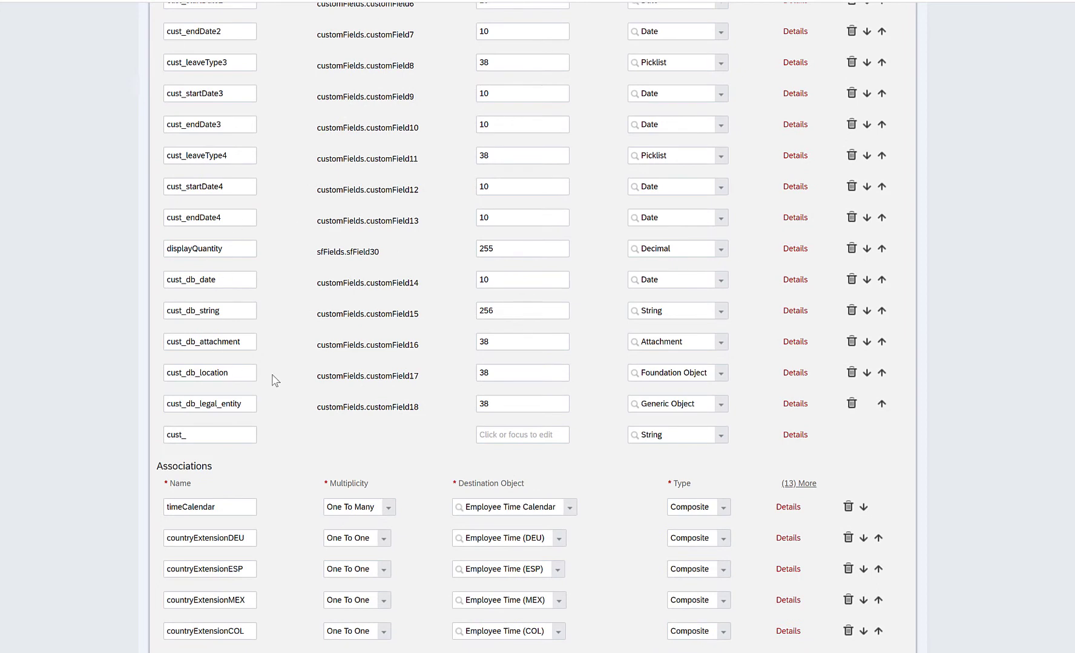
left_click(234, 280)
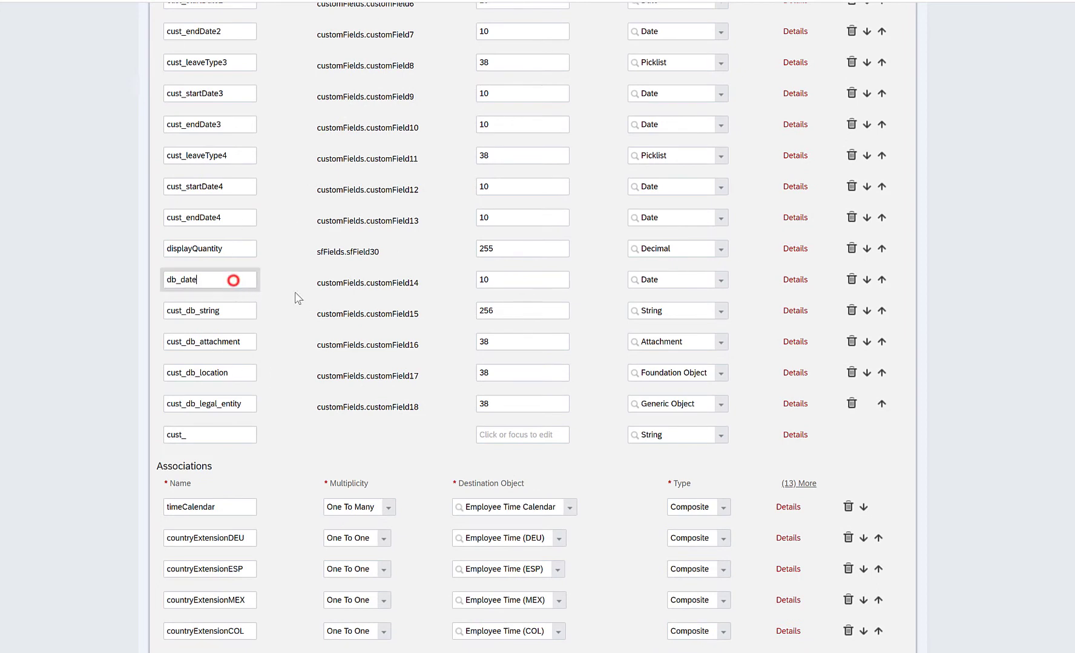
In the db_date Details settings, make the field Required with Read Only visibility.
left_click(795, 280)
scroll(623, 320, "down", 5)
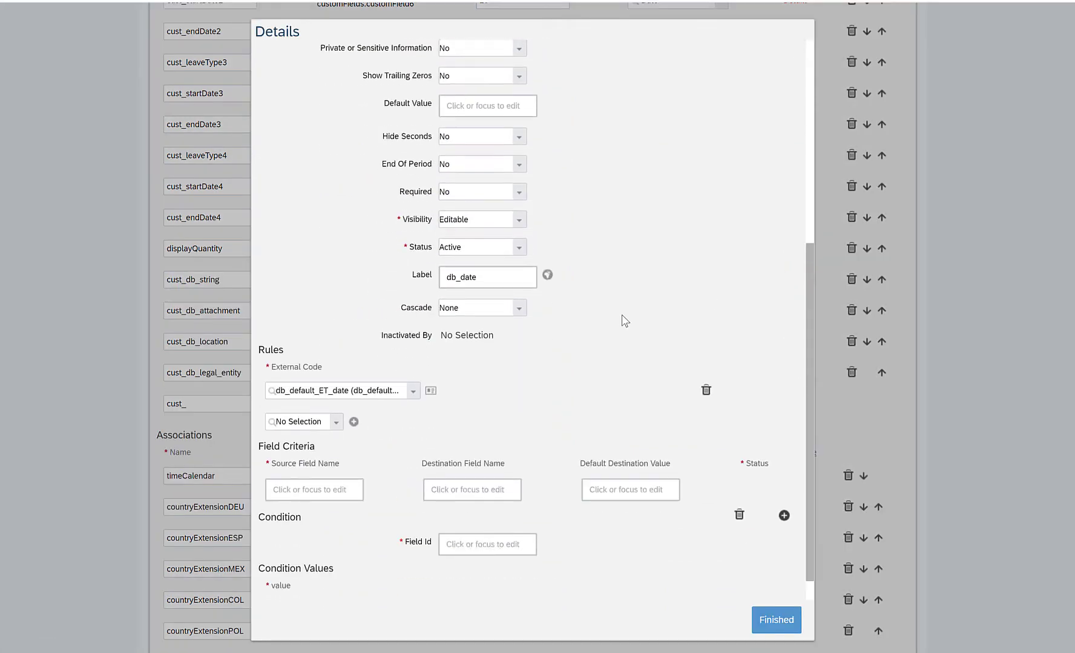
scroll(623, 317, "up", 1)
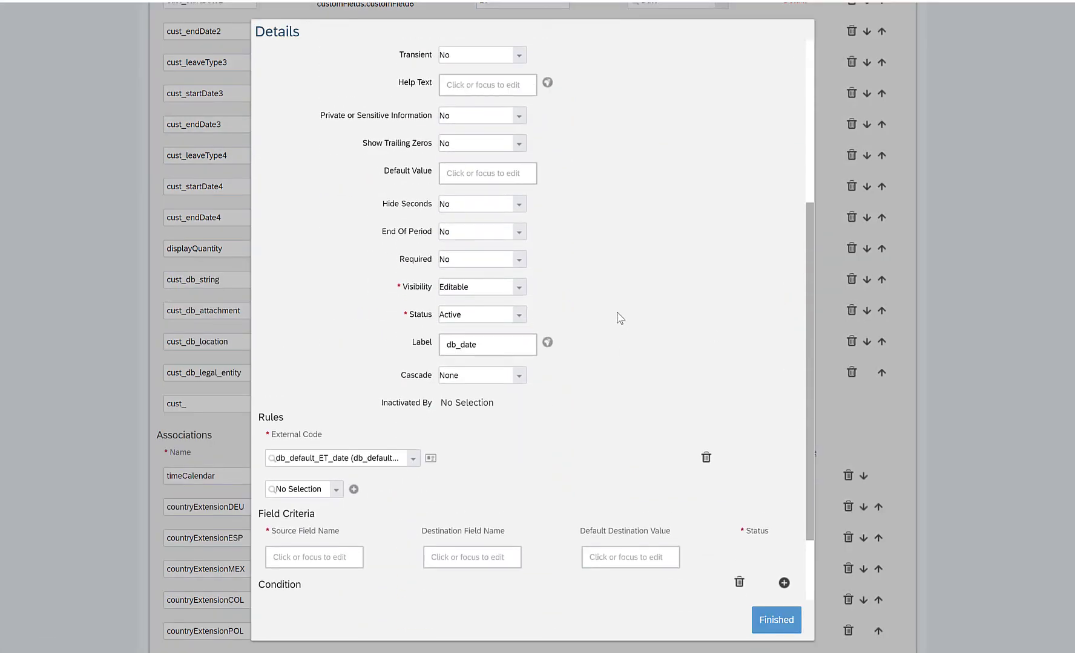
left_click(519, 262)
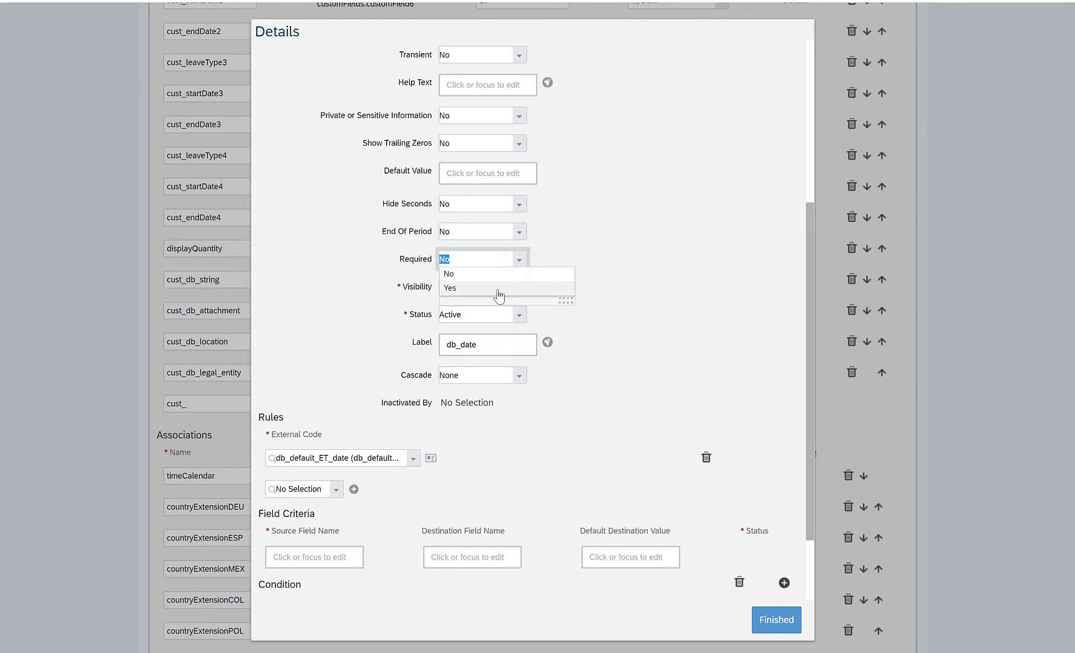
left_click(498, 290)
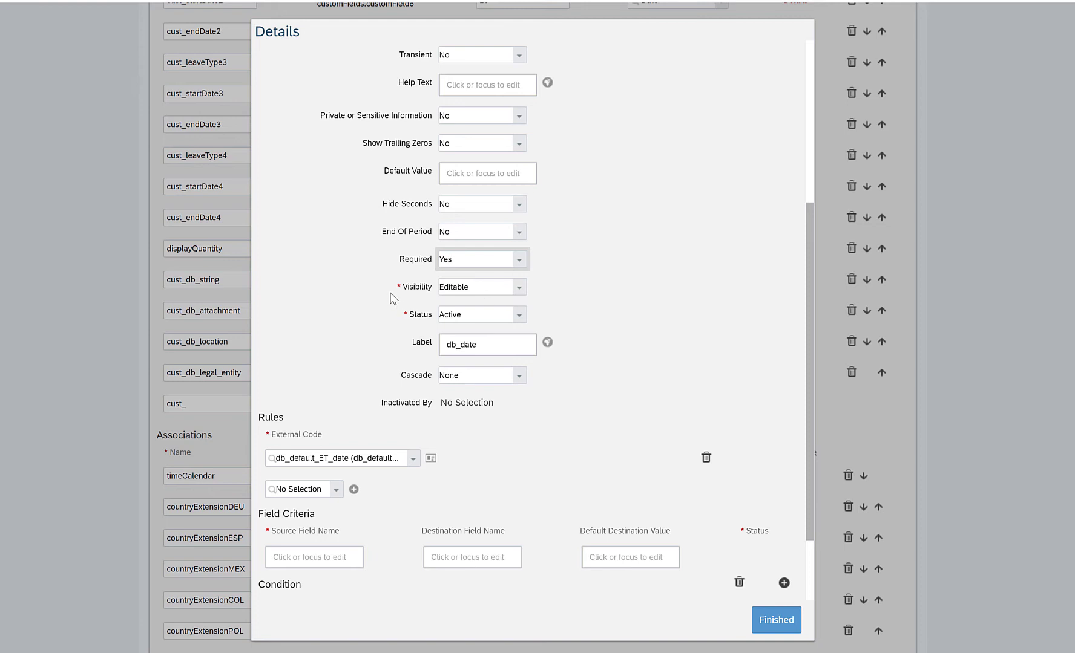
left_click_drag(402, 288, 396, 289)
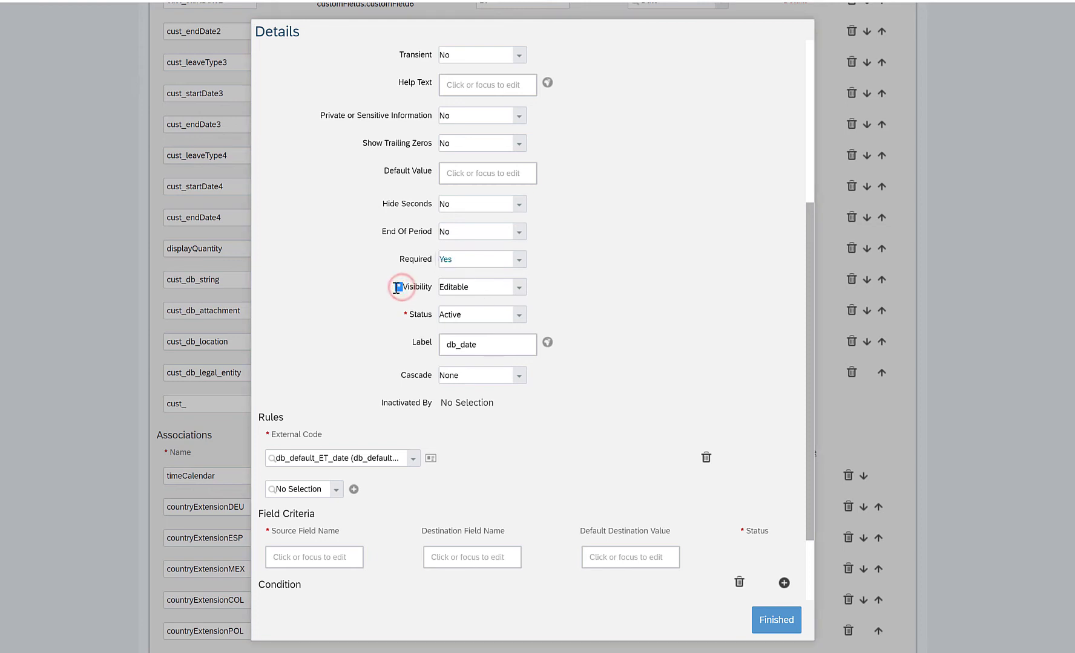
double_click(454, 260)
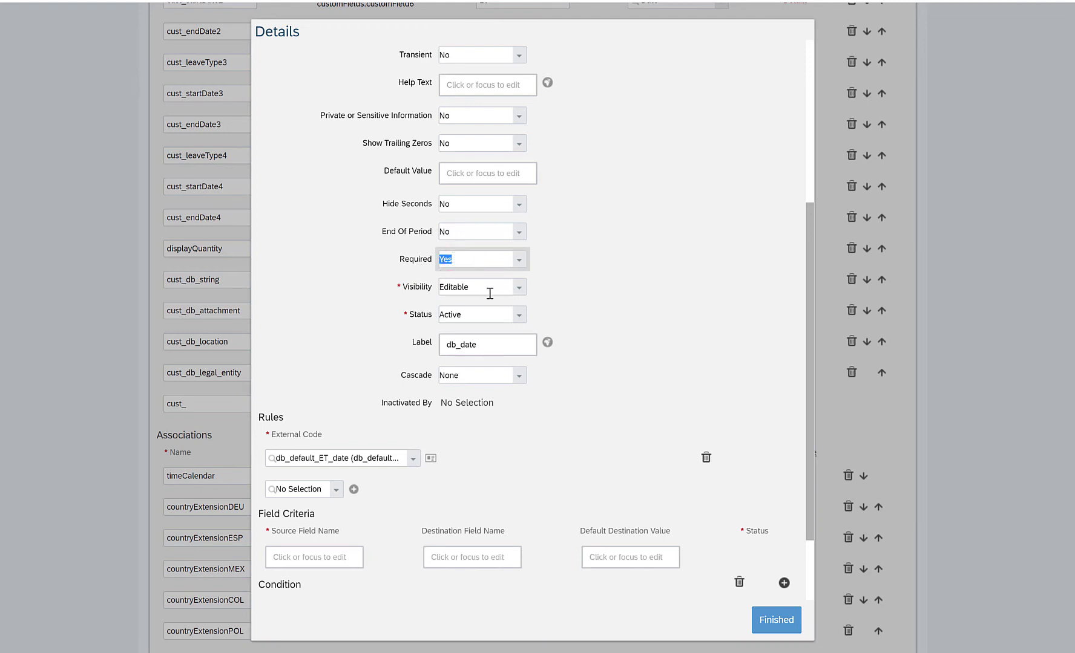
left_click(514, 288)
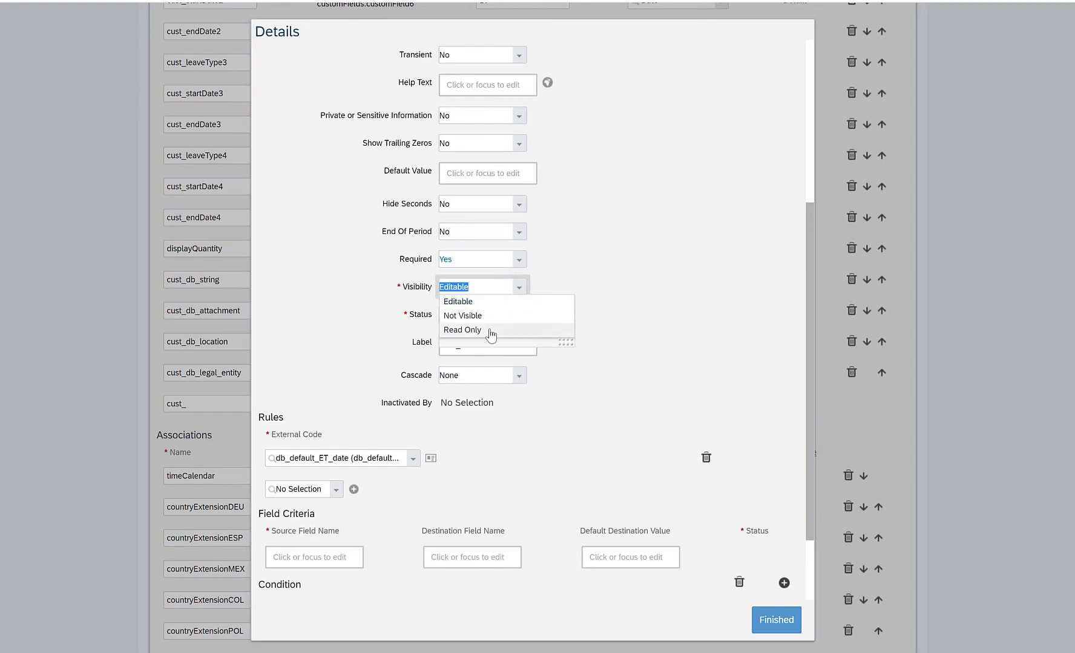
left_click(527, 335)
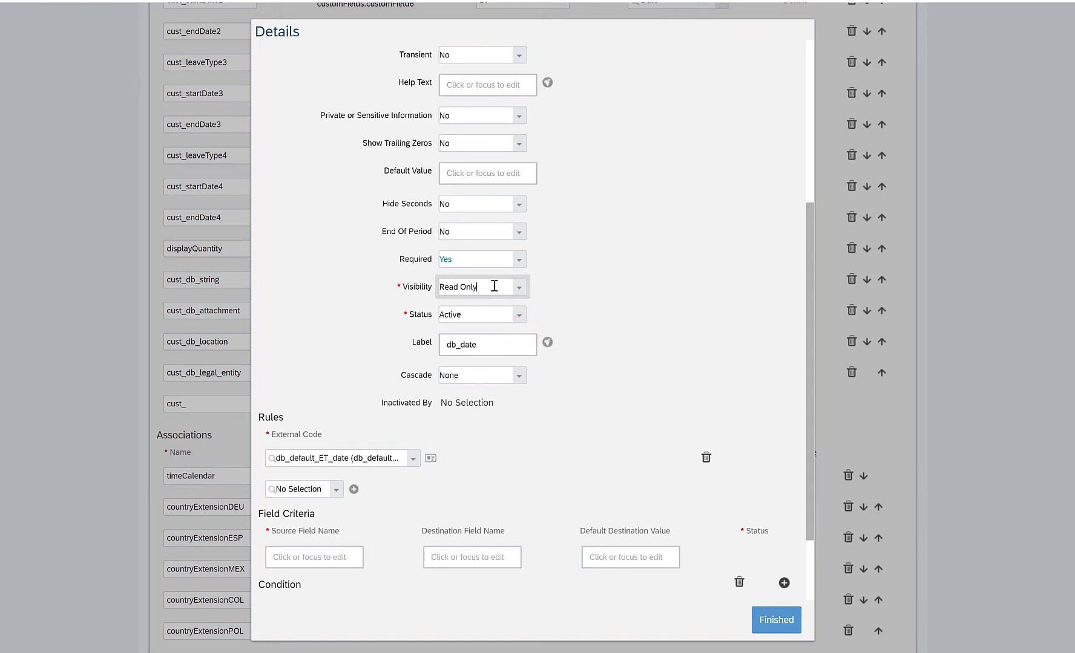
left_click(774, 620)
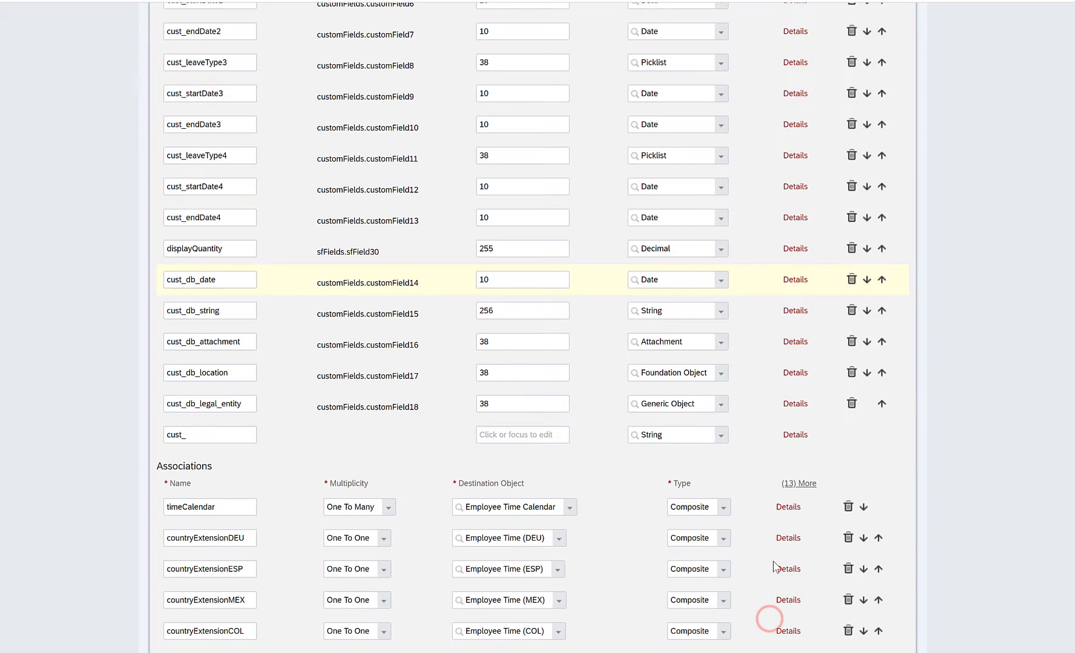
scroll(832, 502, "down", 7)
scroll(832, 502, "down", 7)
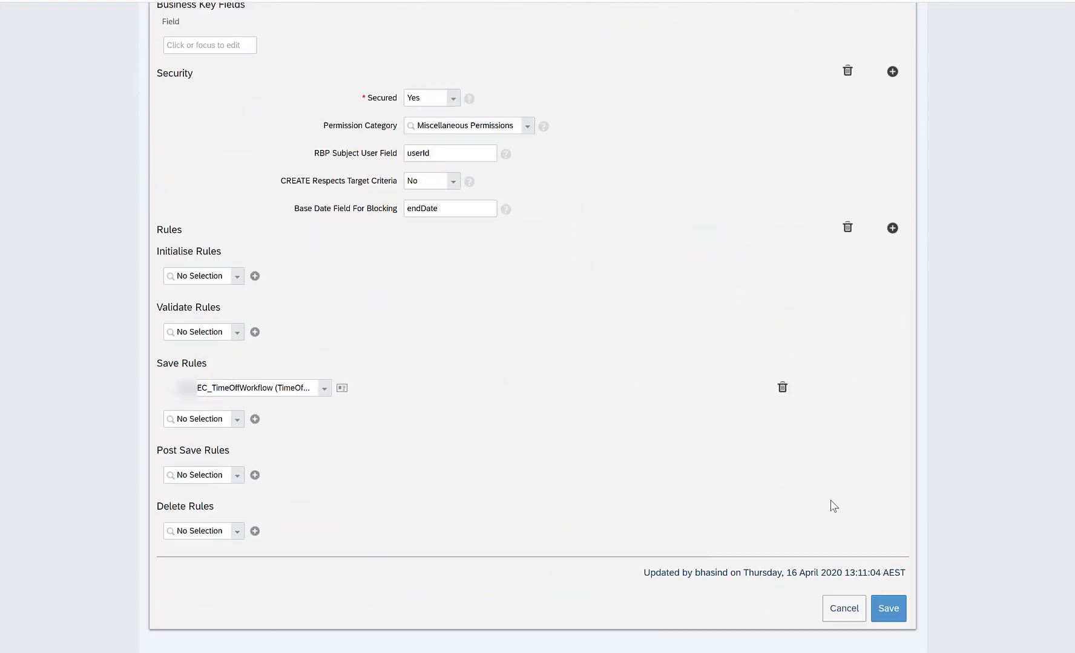
Save the object definition and open the 16 Apr 2020 absence for editing.
left_click(888, 609)
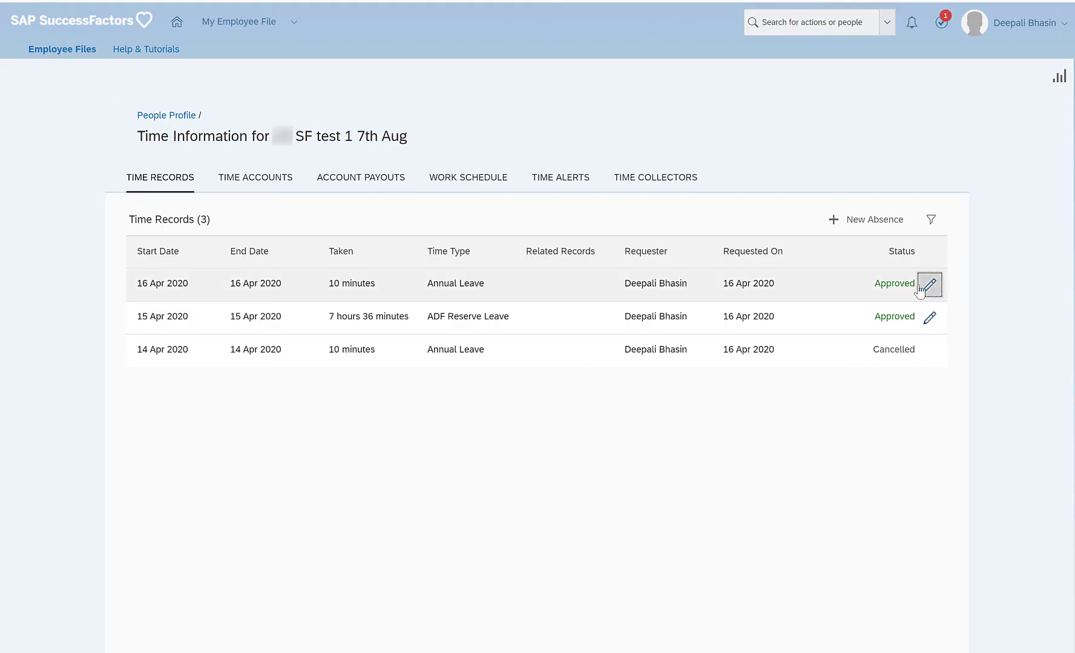
left_click(926, 284)
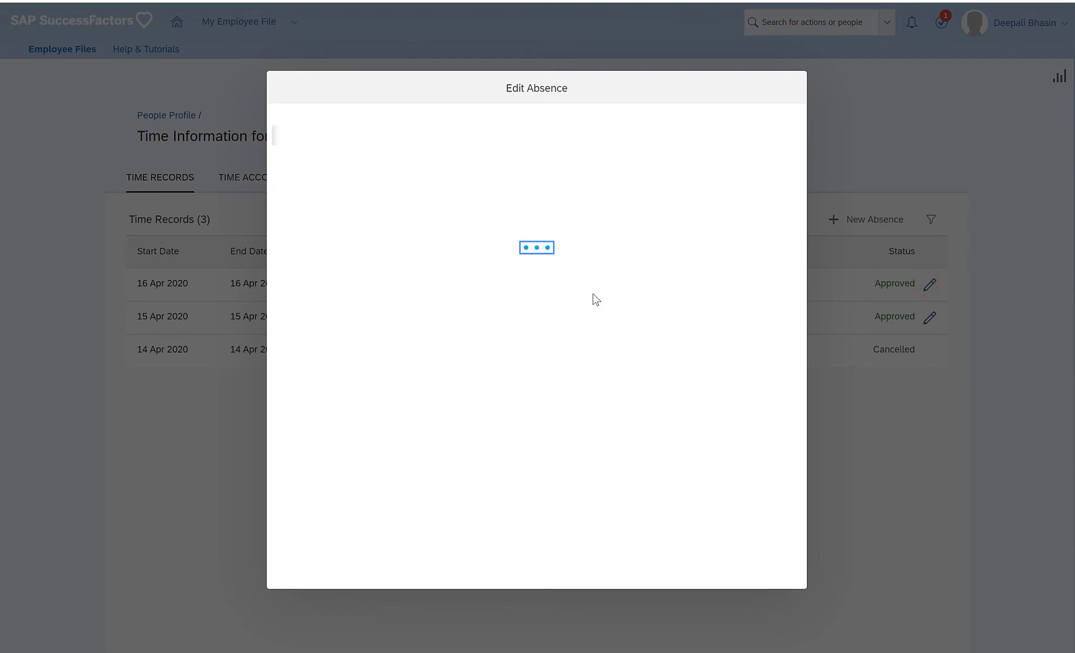
scroll(537, 322, "down", 5)
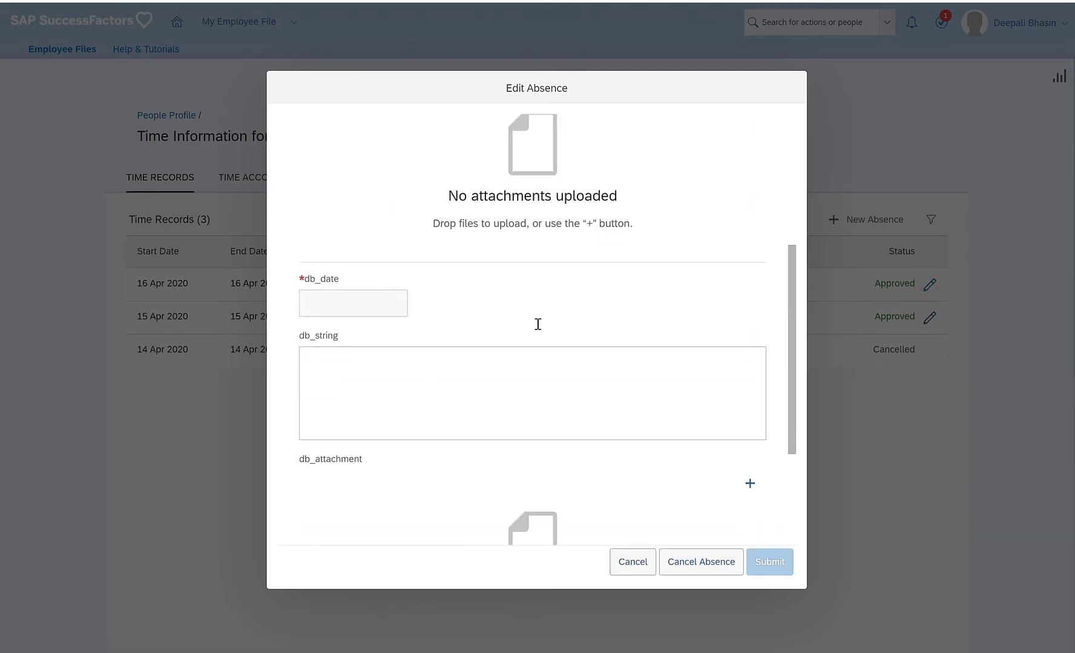
Try entering values in db_date and db_string, then cancel the absence without changes.
left_click(382, 306)
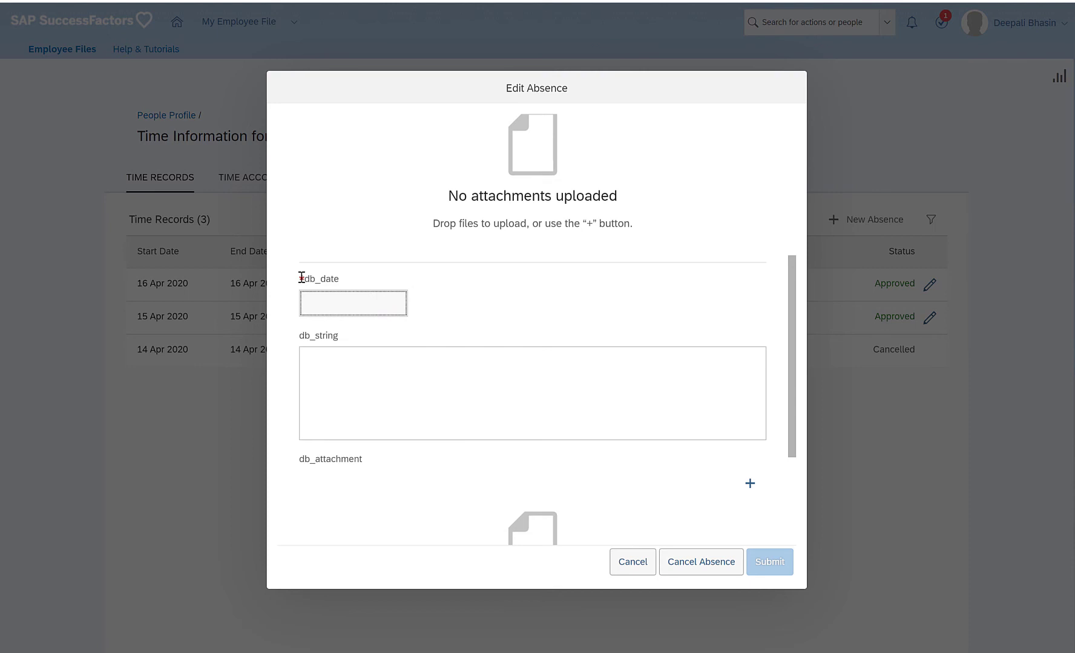
left_click_drag(302, 277, 360, 276)
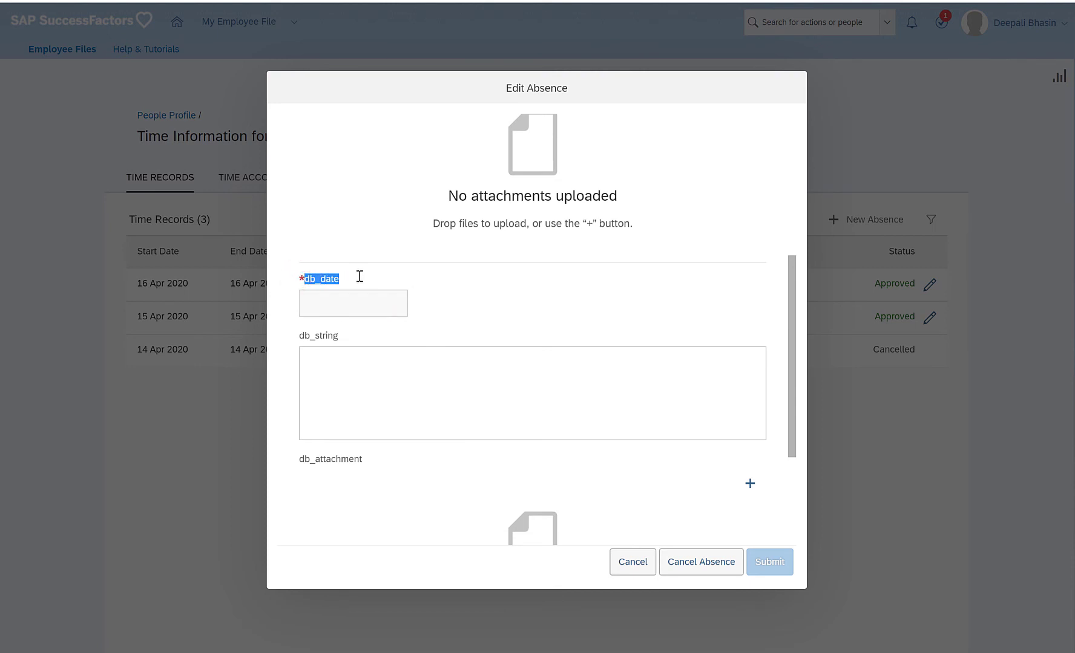
left_click(321, 313)
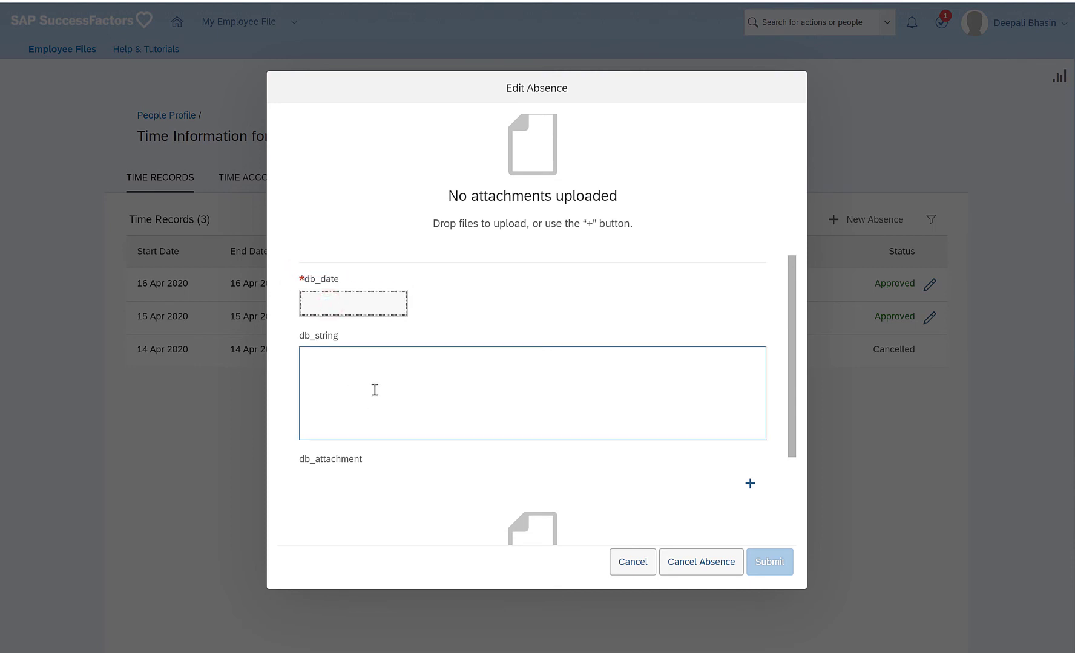
left_click(375, 369)
left_click(362, 308)
left_click(415, 385)
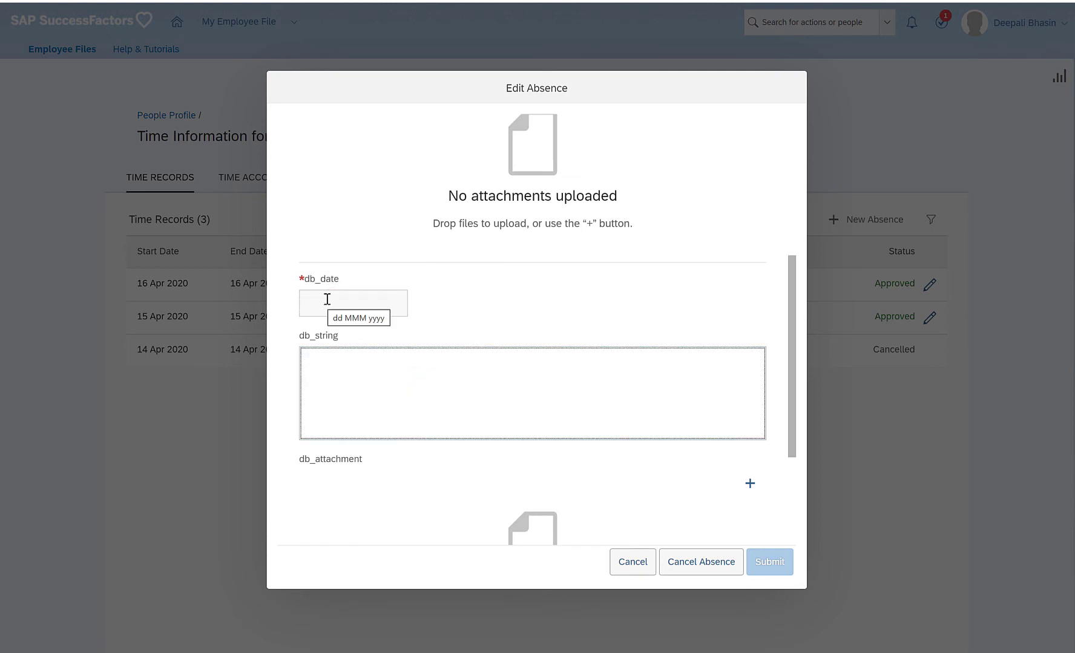
left_click(629, 563)
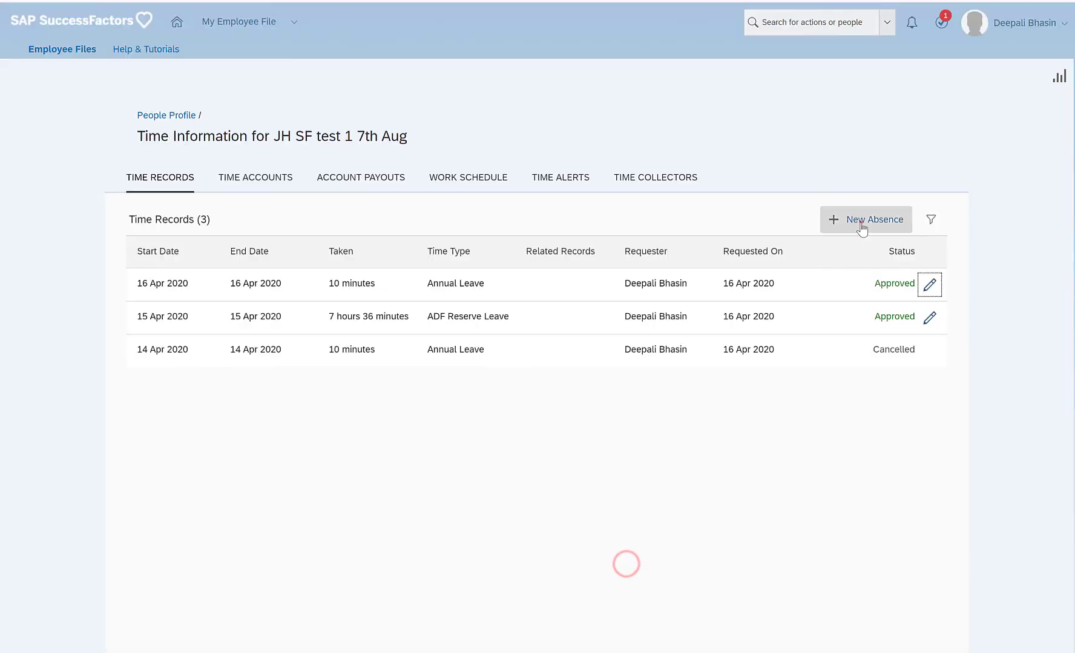
Start a new absence request, first picking 17 April as the start date.
left_click(860, 222)
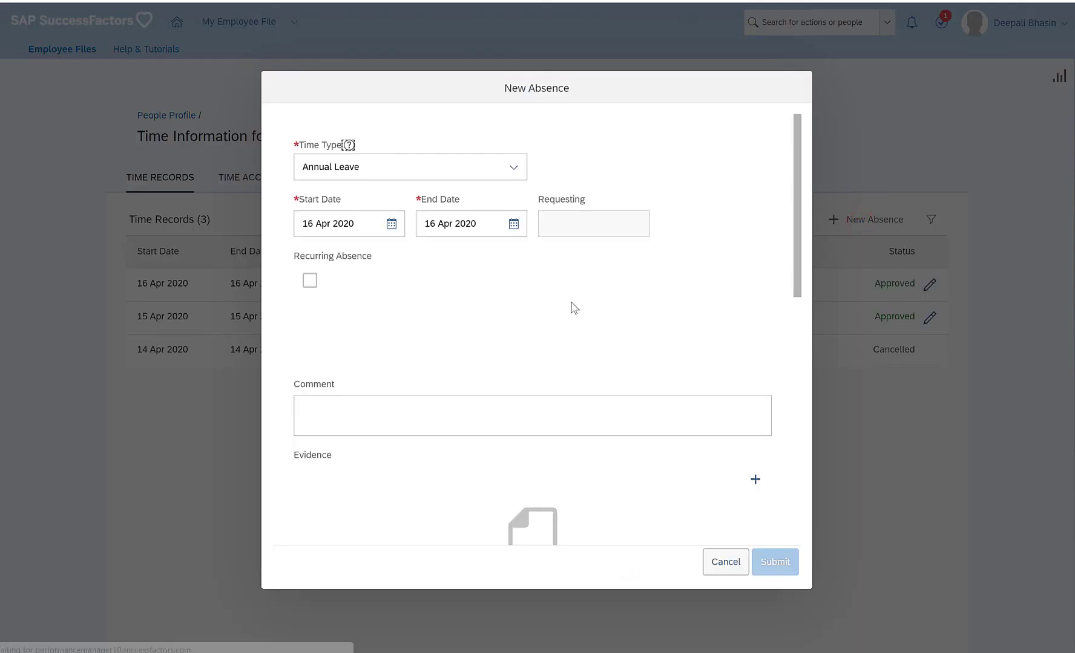
scroll(493, 310, "down", 8)
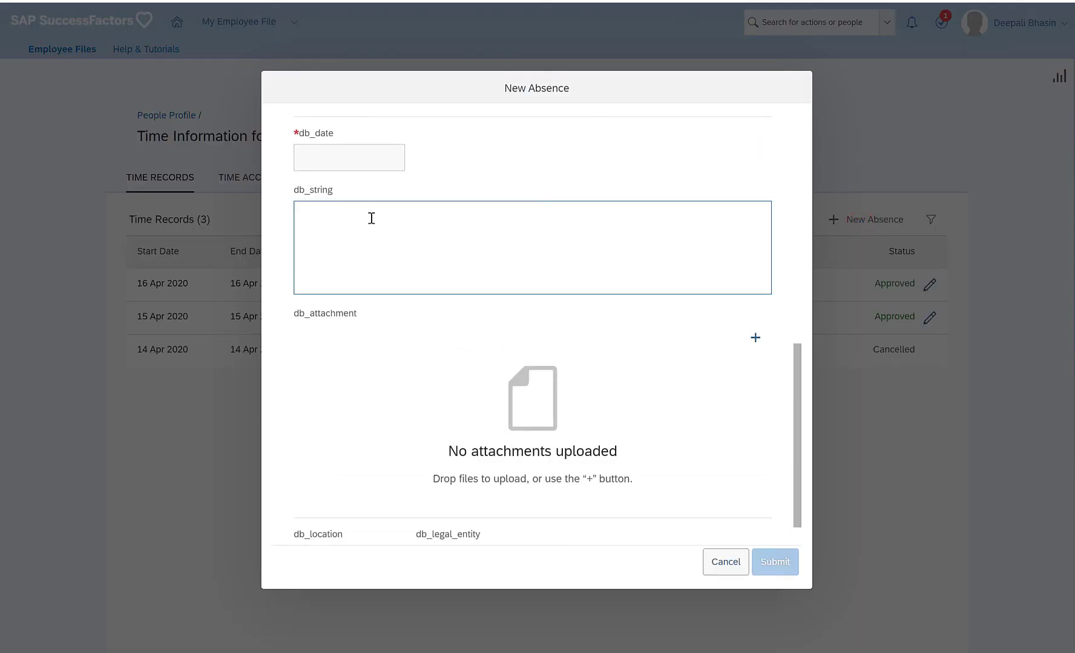
left_click(375, 224)
scroll(494, 363, "up", 8)
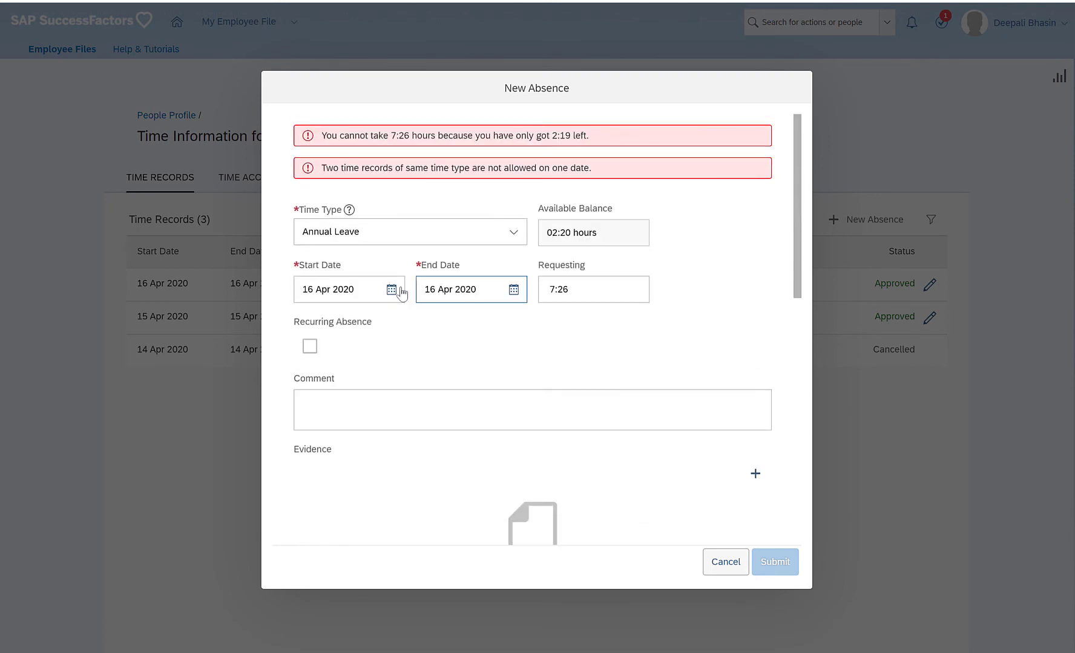
left_click(393, 289)
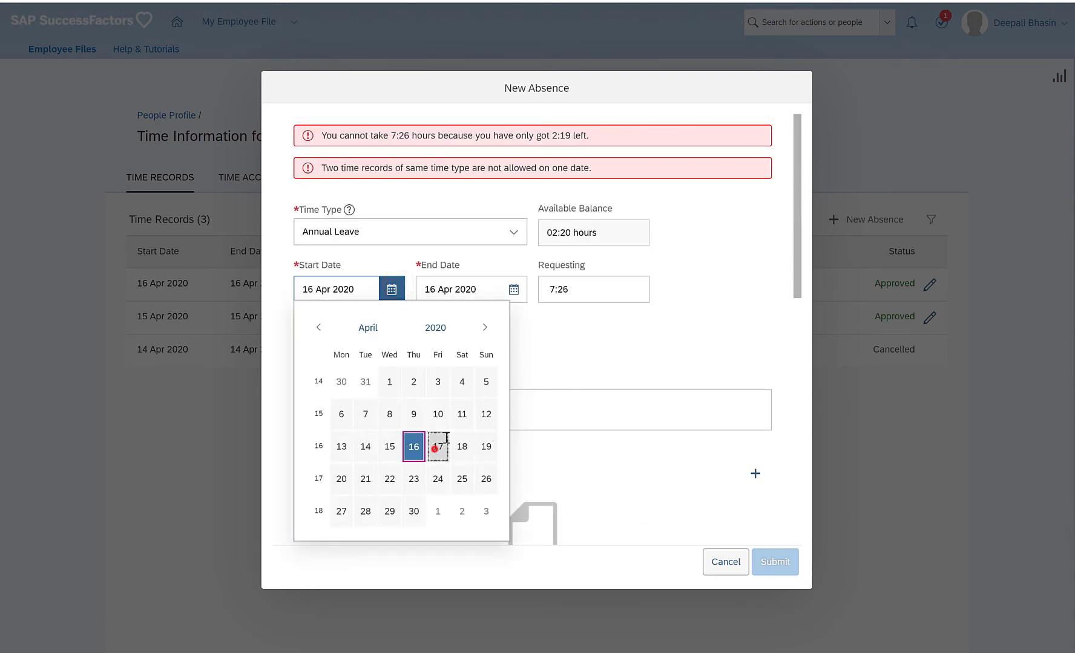
left_click(435, 449)
left_click(578, 286)
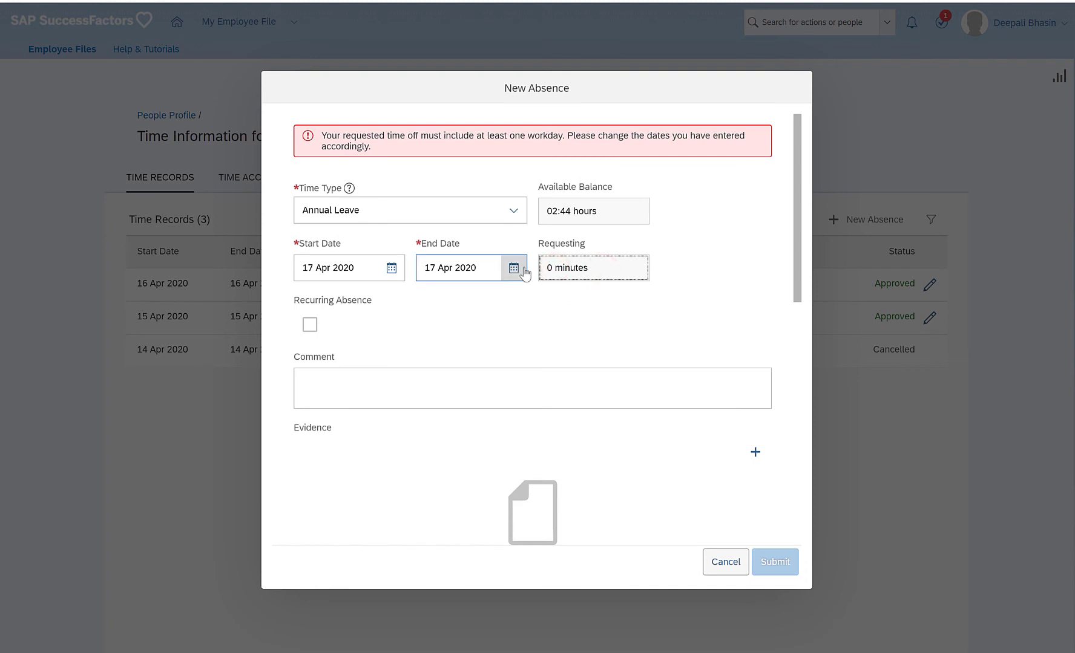
Keep Annual Leave as the time type and set Start and End Date to 06 Apr 2020.
left_click(513, 210)
left_click(543, 313)
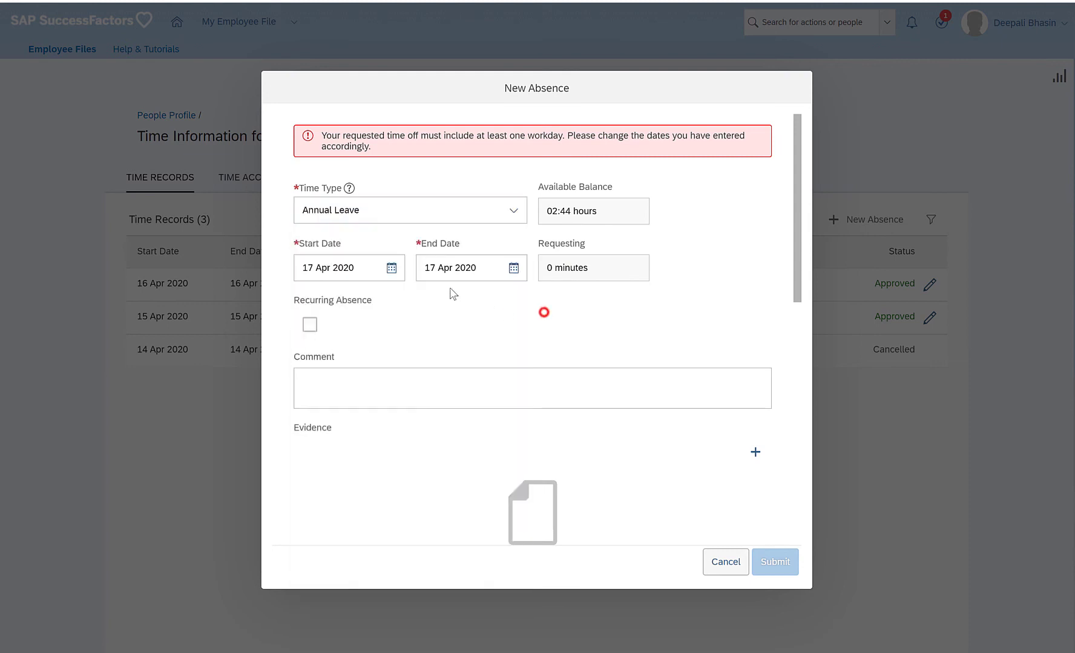
left_click(392, 267)
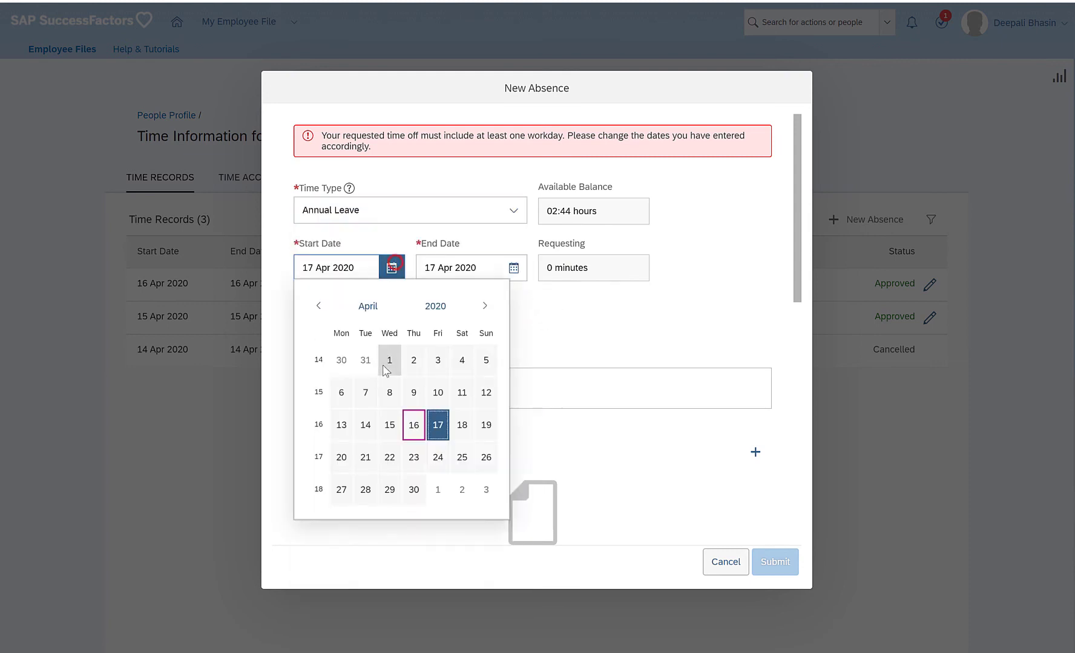
left_click(342, 394)
left_click(515, 271)
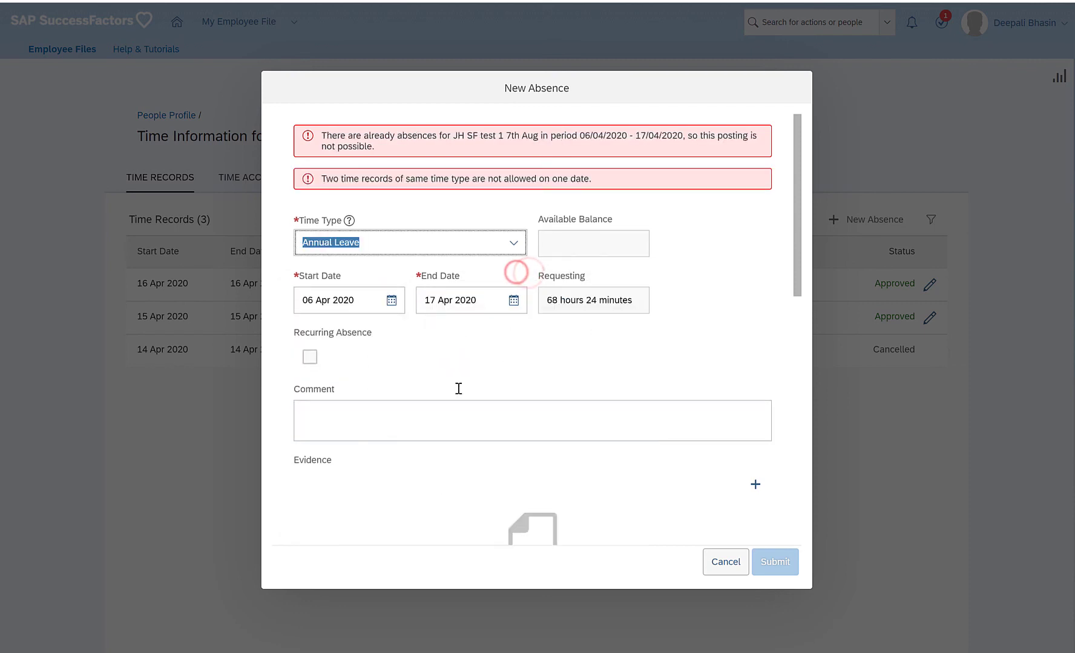
left_click(514, 300)
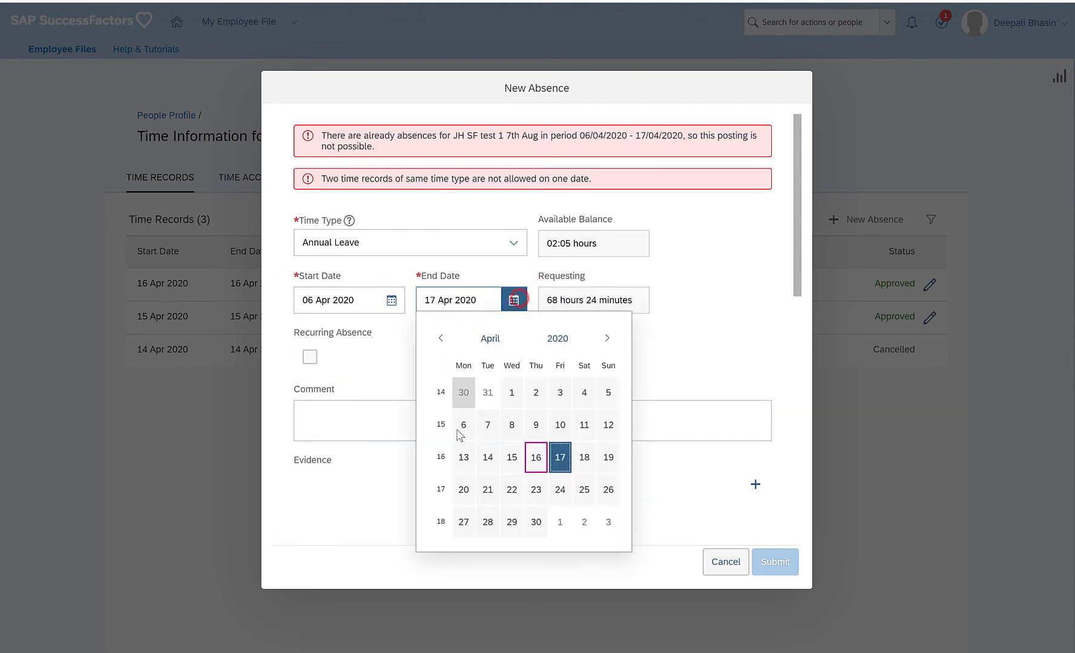
left_click(462, 425)
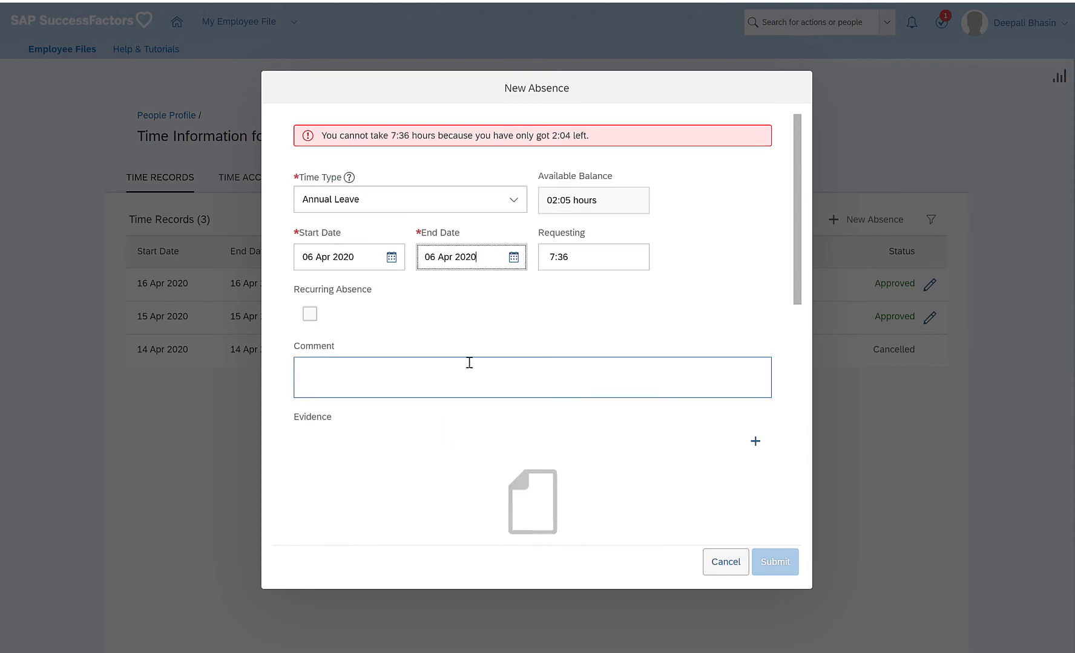
Enter 00:10 as the requested duration and submit the absence.
left_click(645, 256)
type("0")
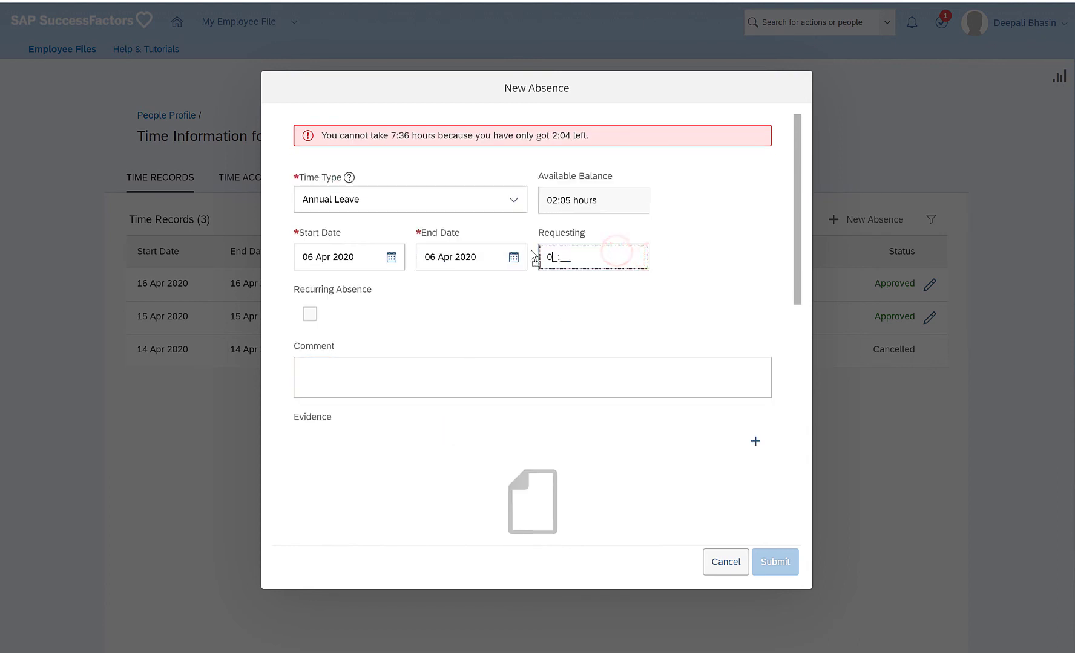
type("0:10")
left_click(410, 363)
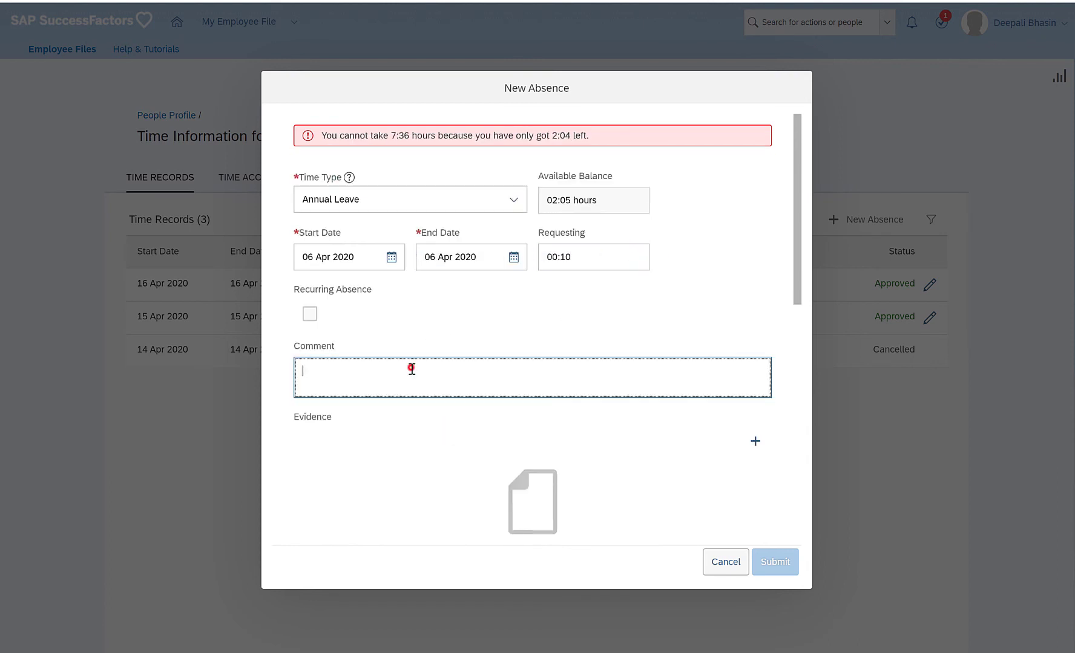
scroll(471, 287, "down", 6)
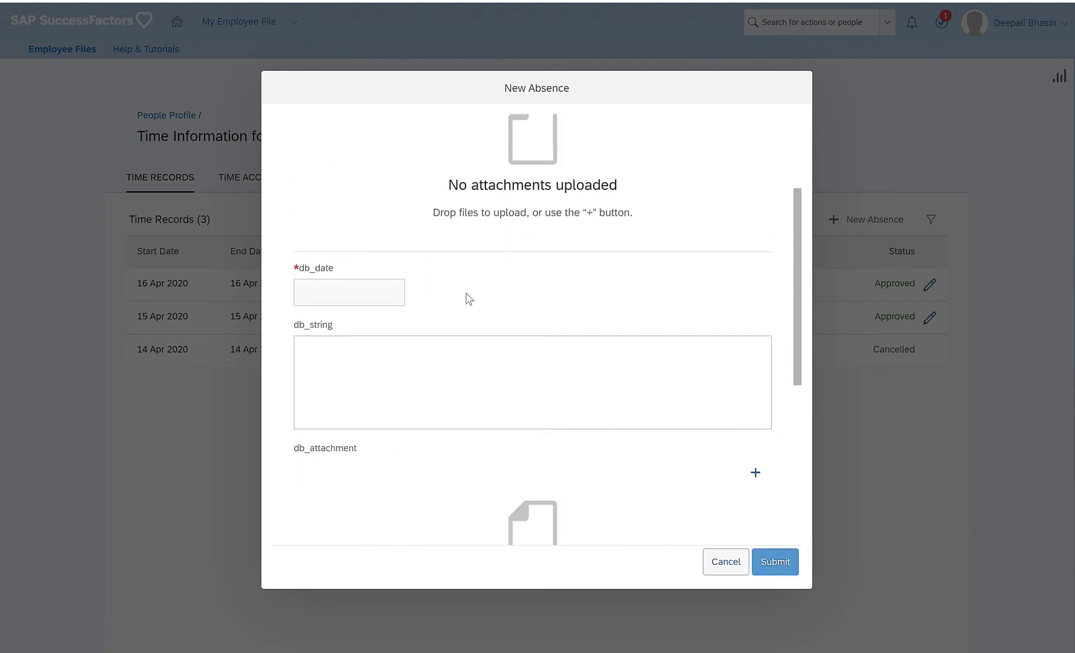
left_click(361, 276)
scroll(377, 293, "down", 3)
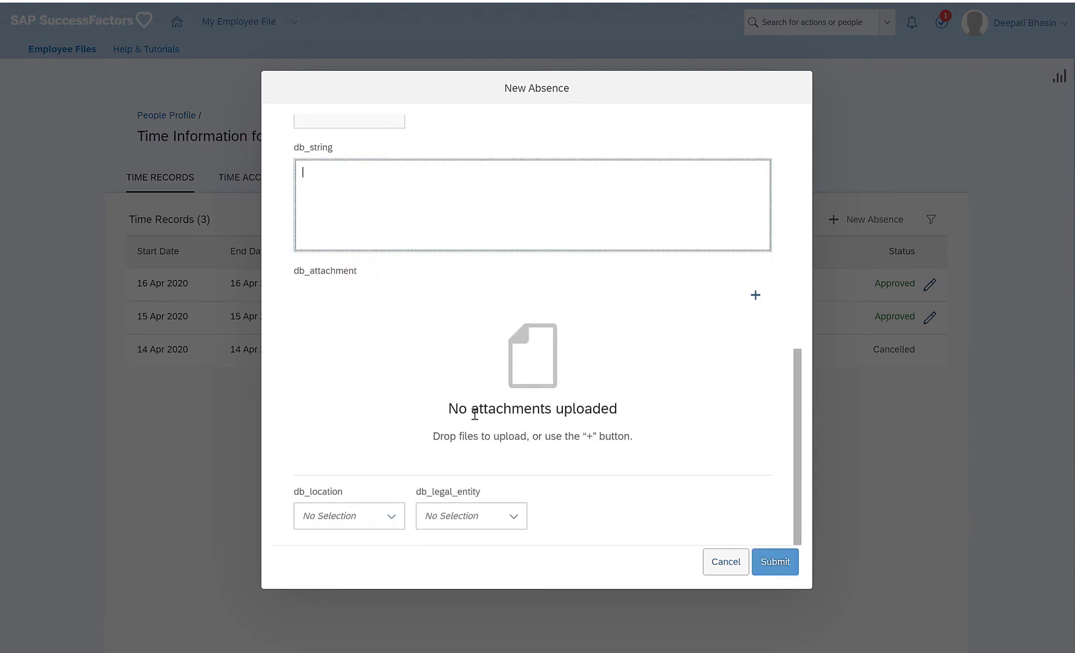
left_click(774, 565)
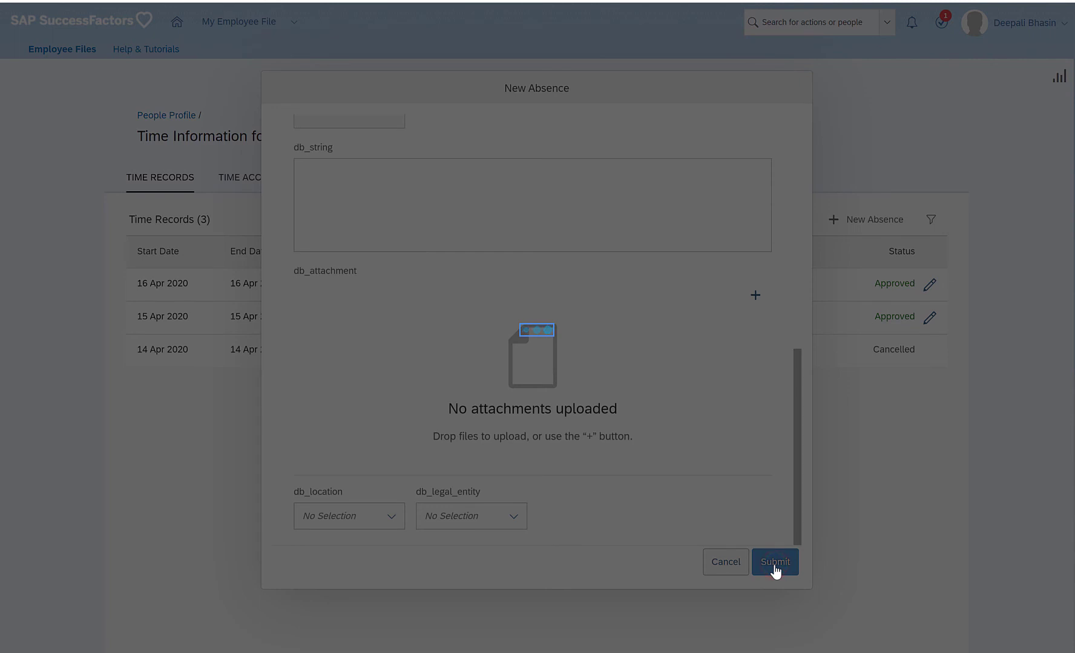
Review the 'db_date is a required field' error and try filling db_date and db_string.
scroll(679, 367, "up", 6)
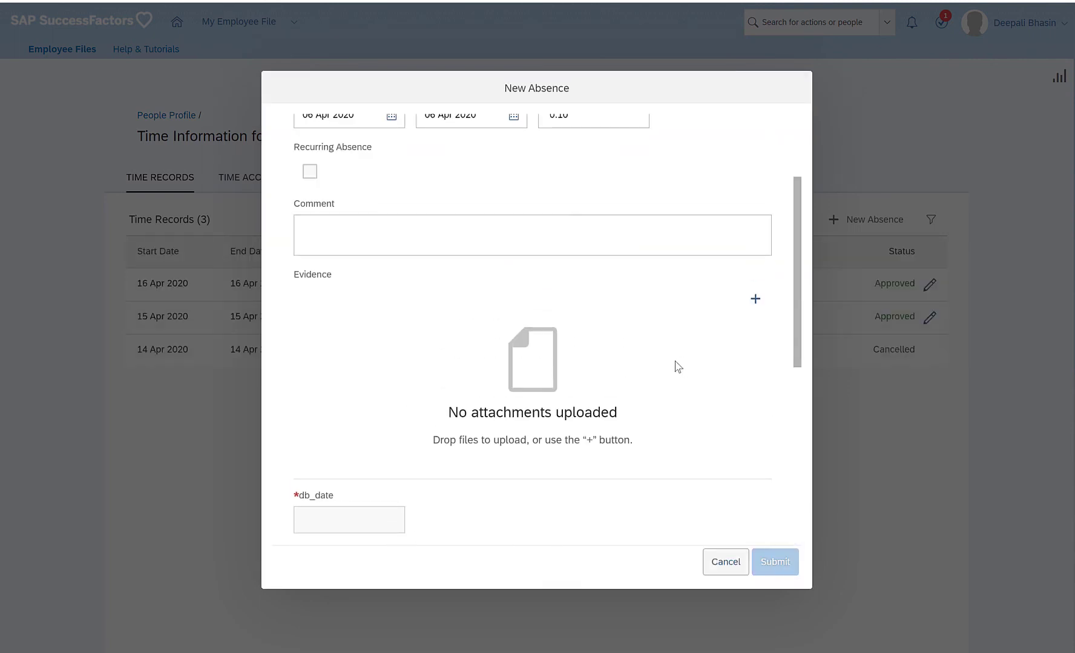
scroll(677, 368, "up", 3)
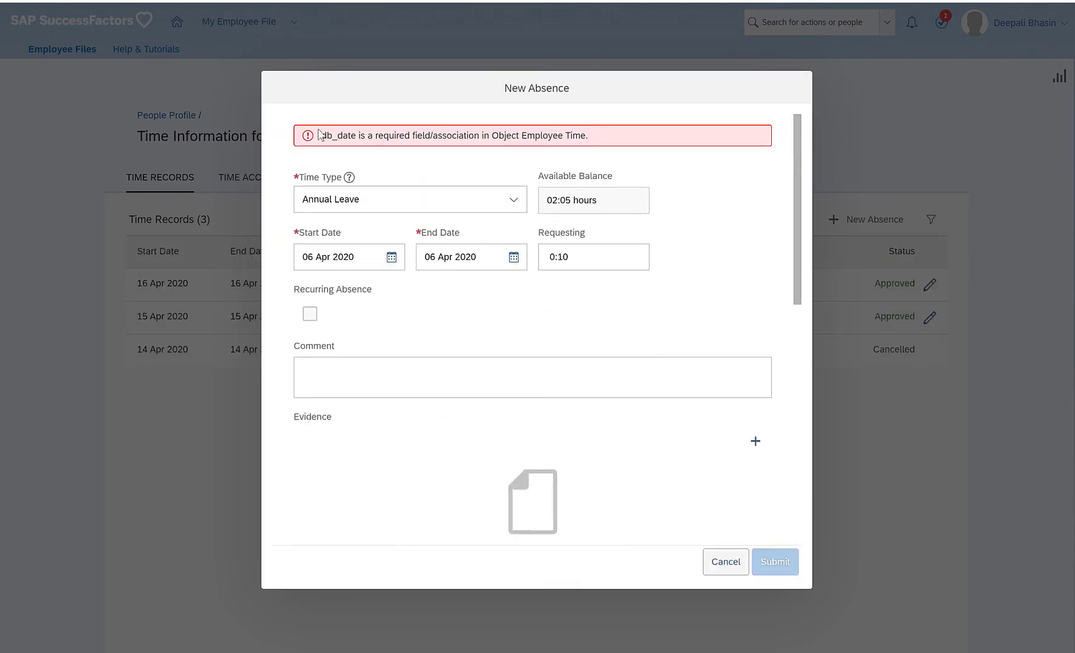
left_click_drag(325, 133, 593, 143)
left_click(362, 373)
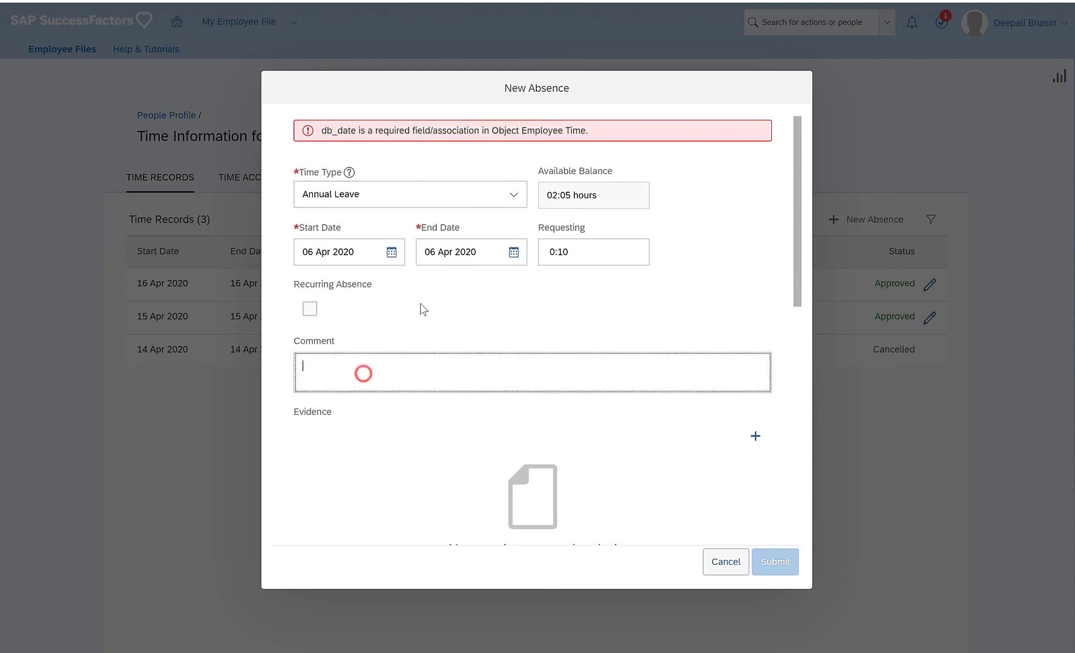
scroll(421, 307, "down", 7)
left_click(342, 326)
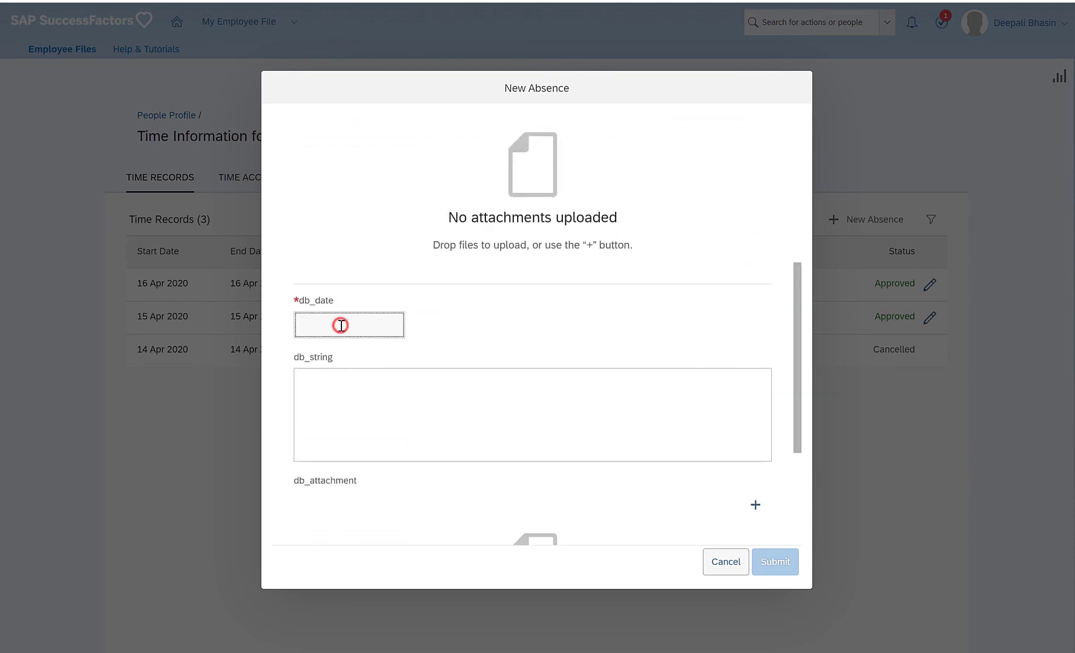
left_click(412, 372)
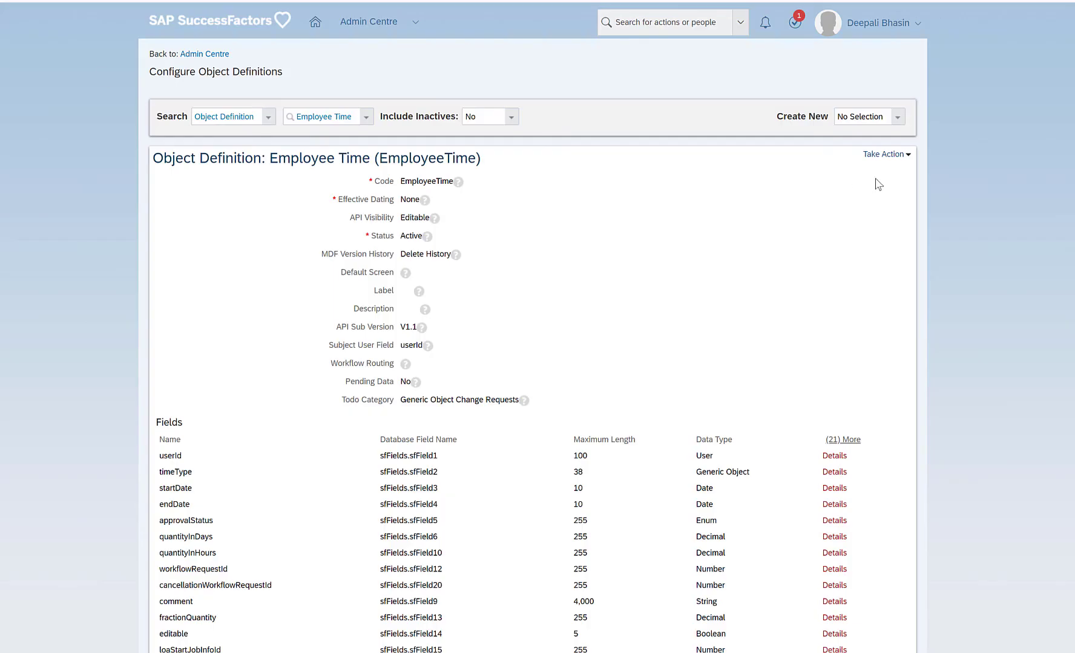
Start a Make Correction on the Employee Time object definition.
left_click(883, 156)
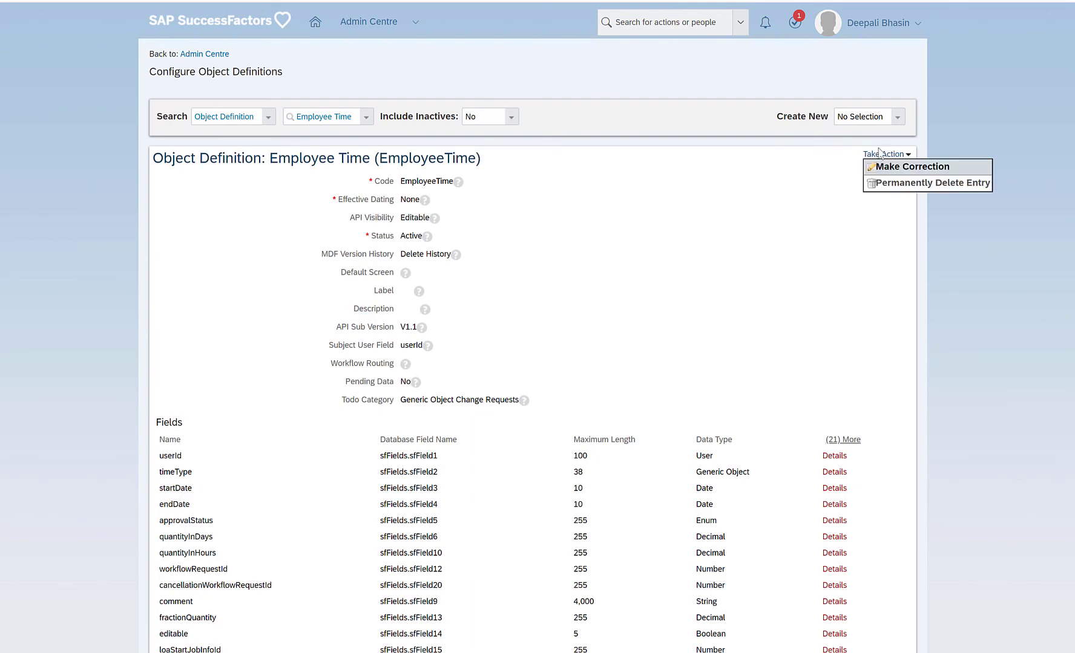
left_click(885, 166)
scroll(709, 265, "down", 20)
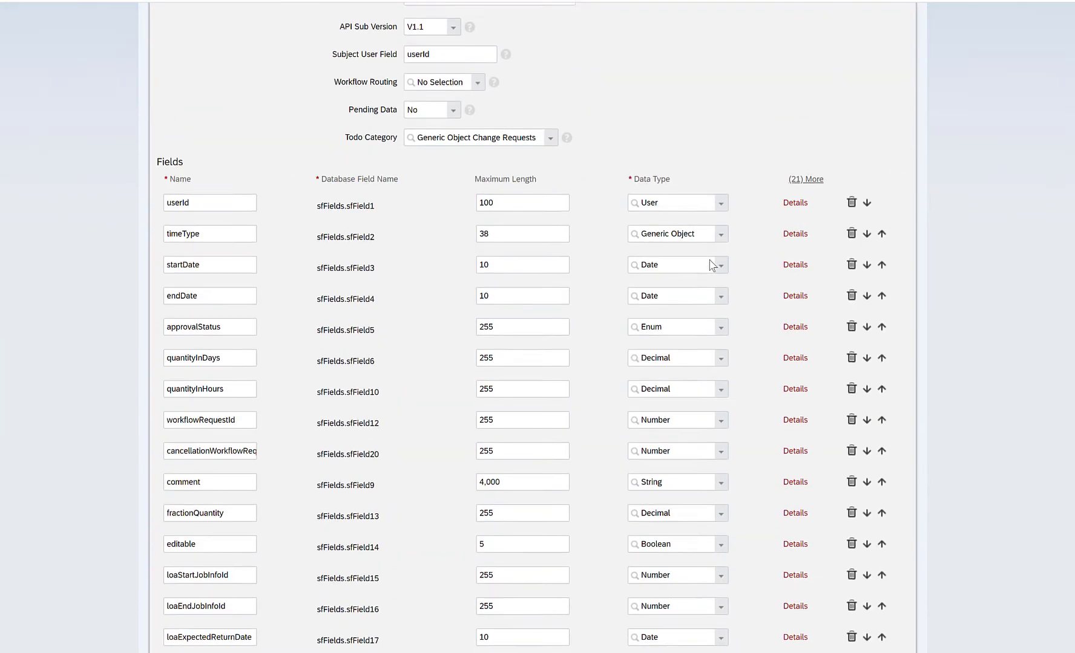
scroll(709, 265, "down", 13)
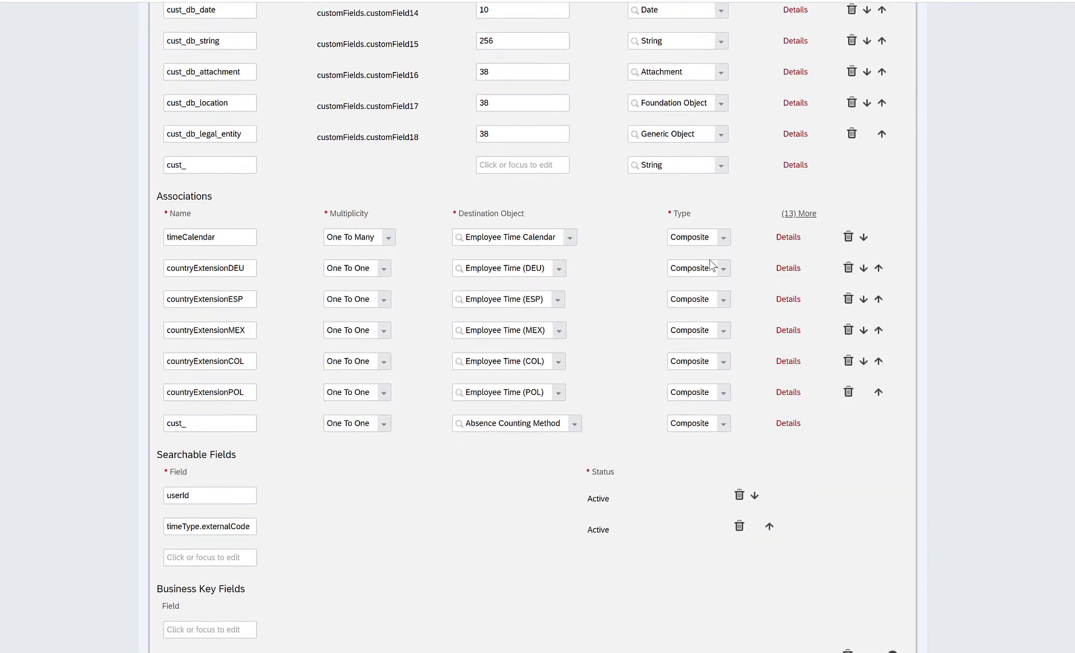
scroll(632, 264, "up", 5)
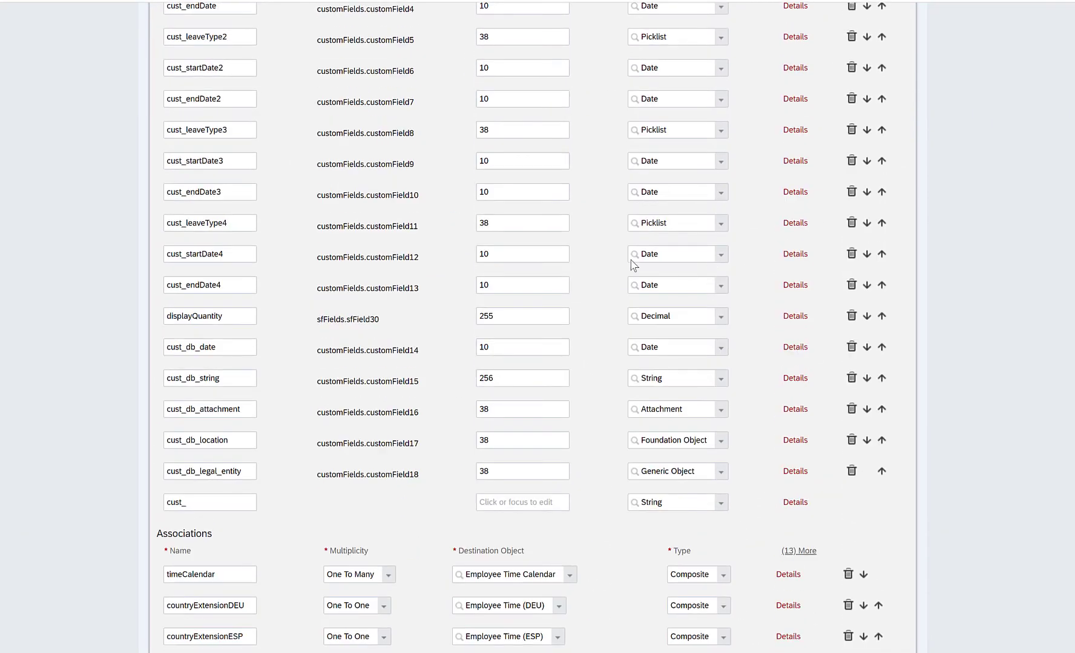
Set cust_db_date visibility to Editable and save the corrected definition.
left_click(793, 348)
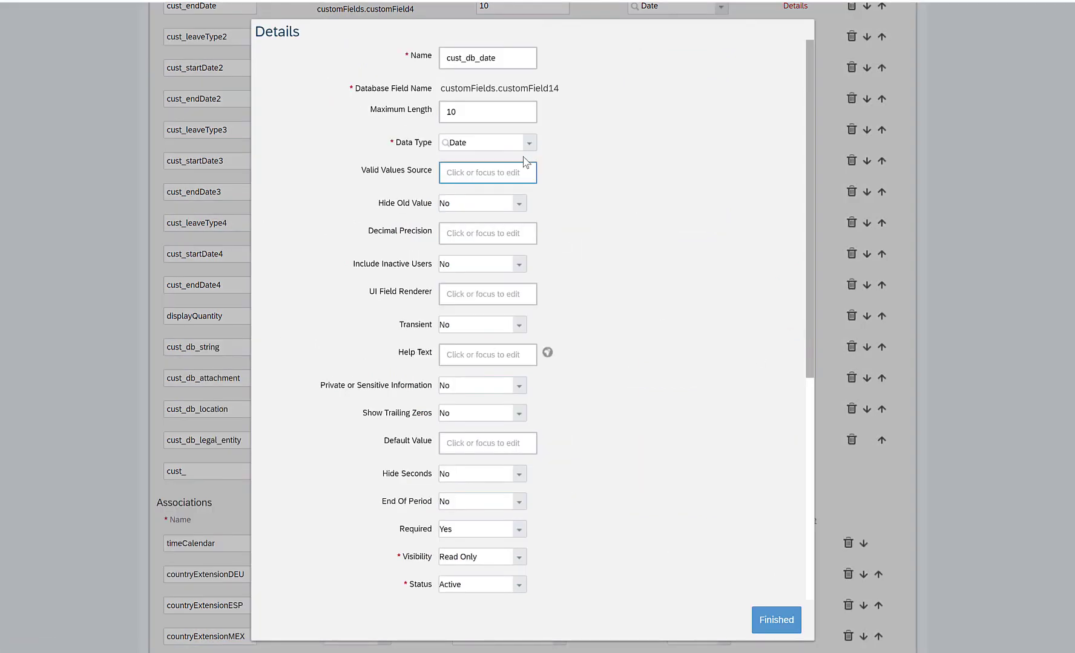
scroll(482, 379, "down", 3)
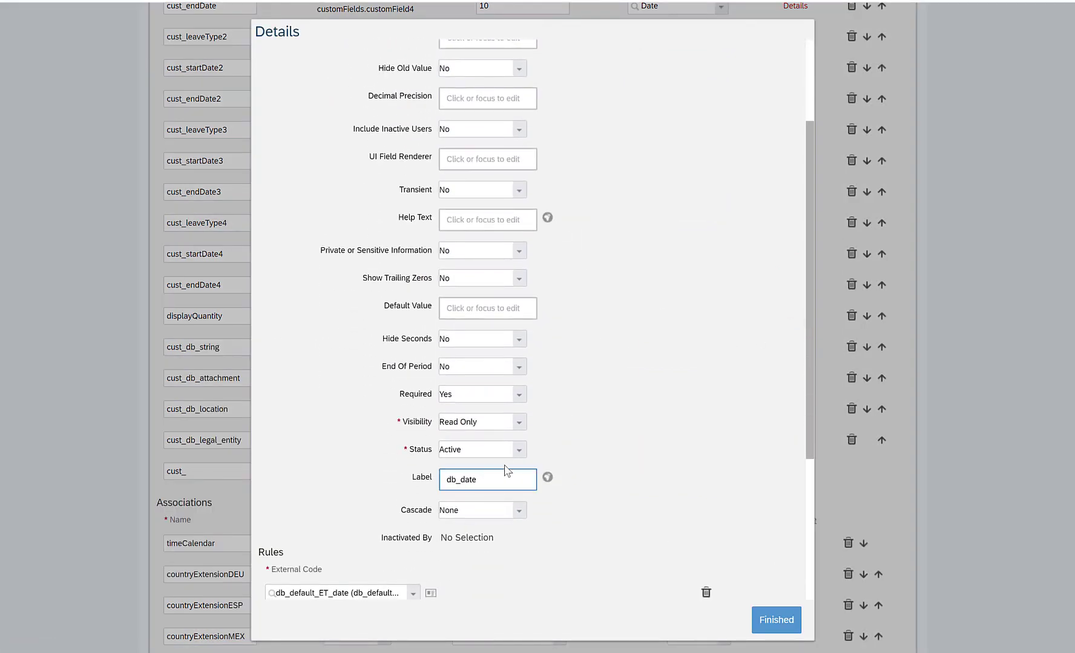
left_click(517, 421)
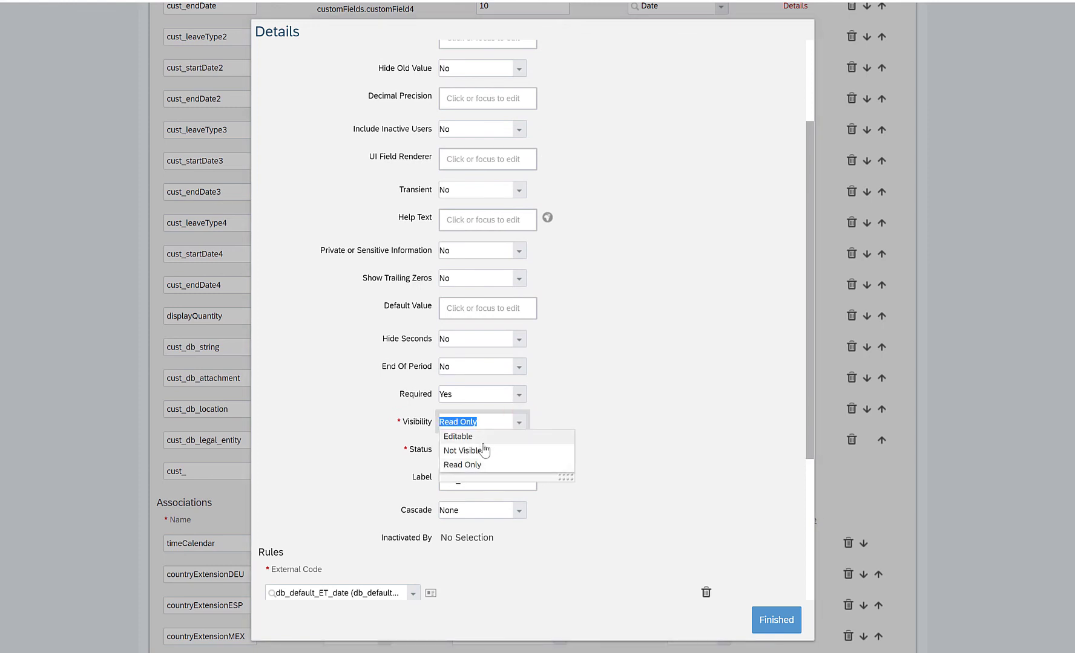
left_click(479, 436)
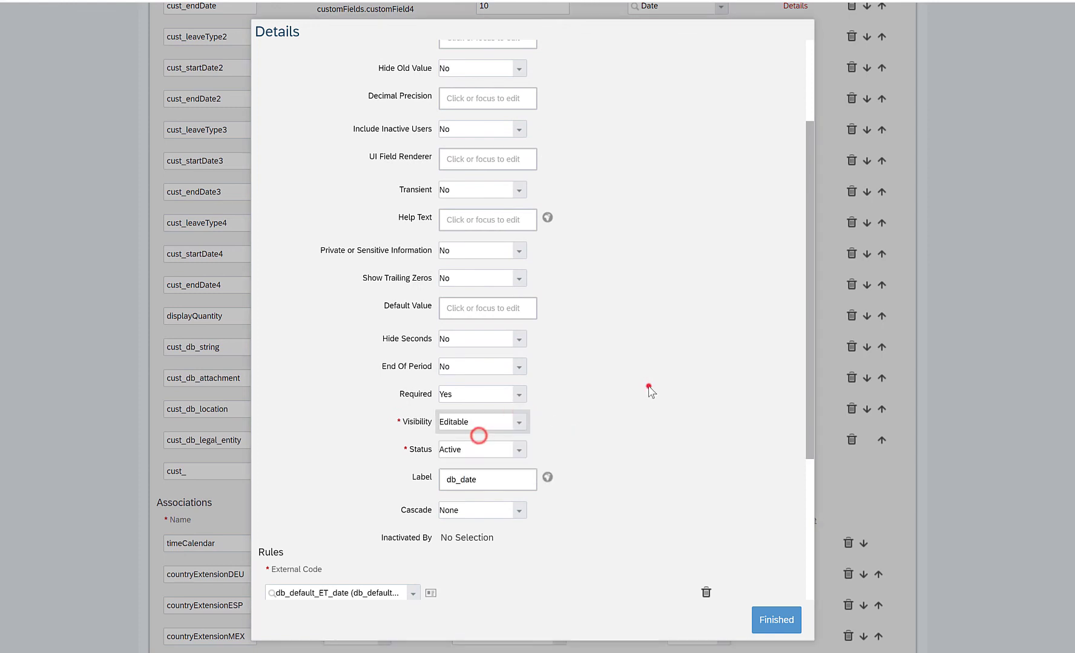
left_click(649, 387)
left_click(769, 621)
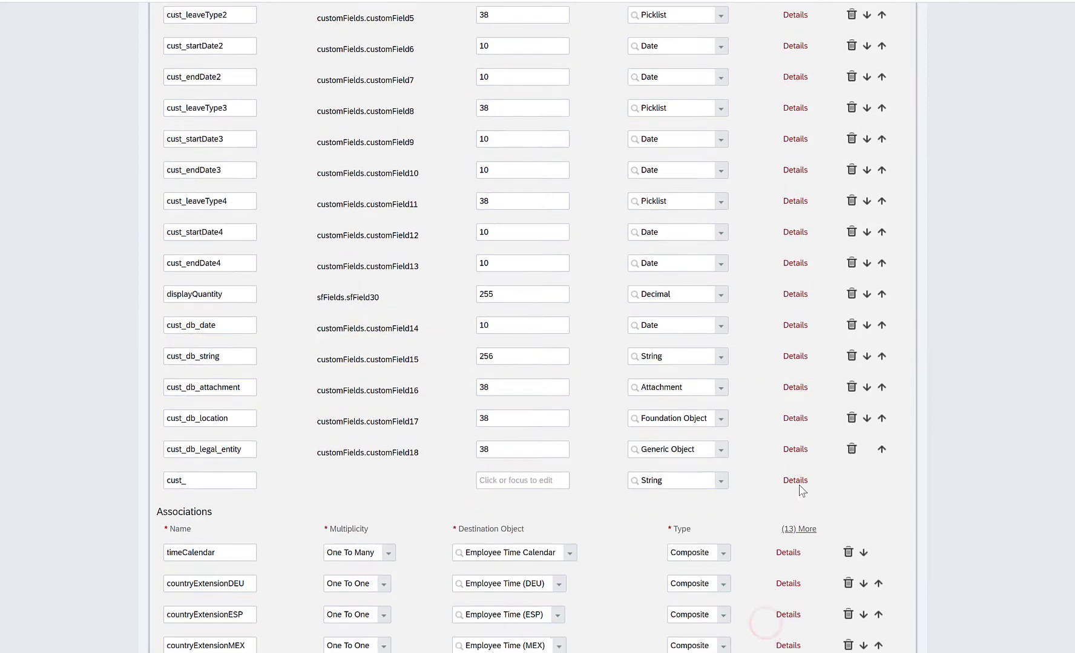
scroll(811, 520, "down", 15)
left_click(894, 609)
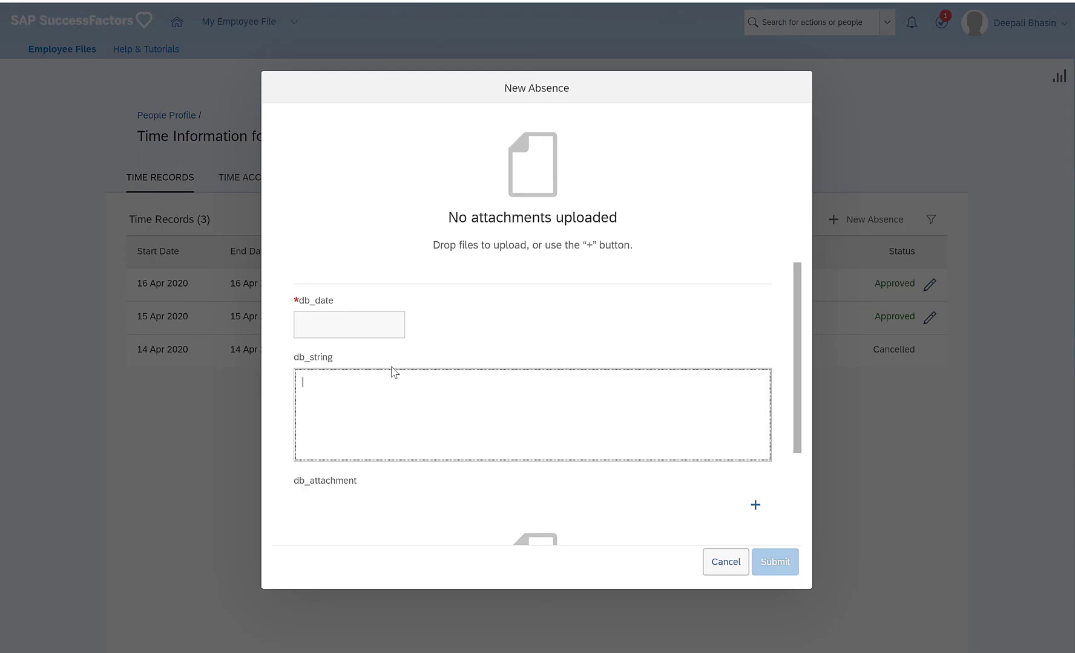
Discard the unfinished request, start a new absence, and set db_date to 17 Apr 2020.
left_click(725, 563)
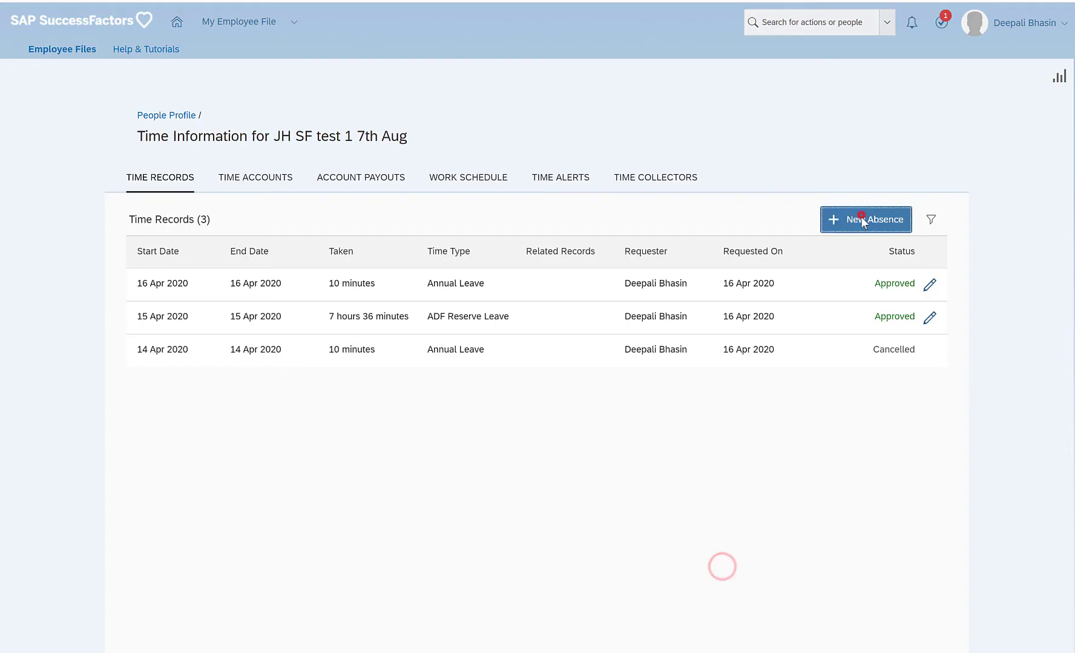
left_click(860, 216)
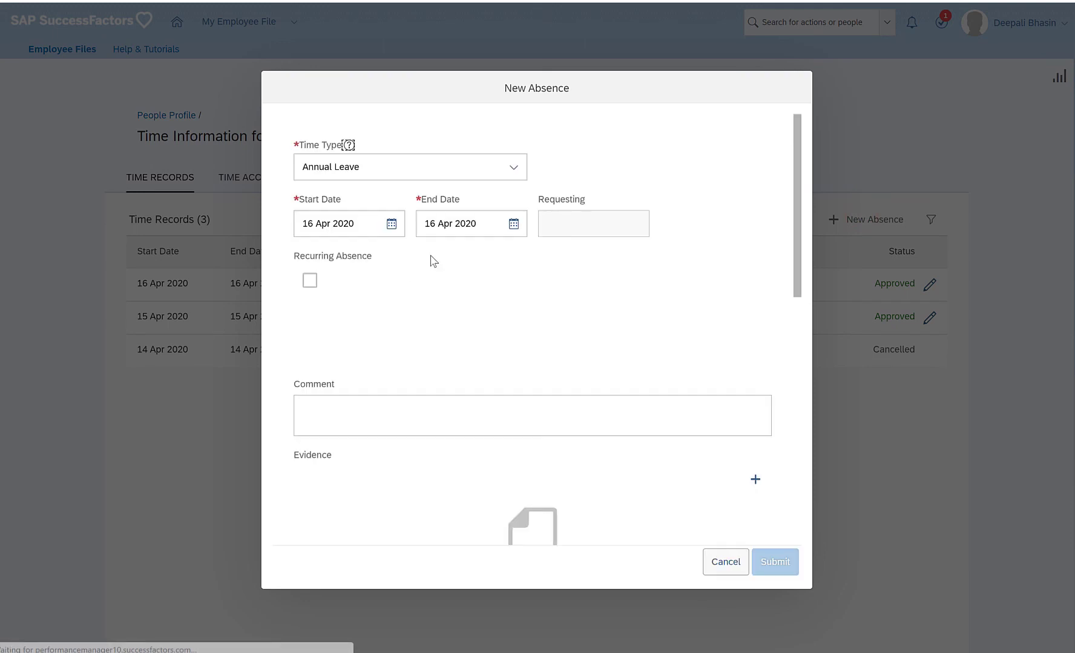
left_click(391, 224)
left_click(638, 340)
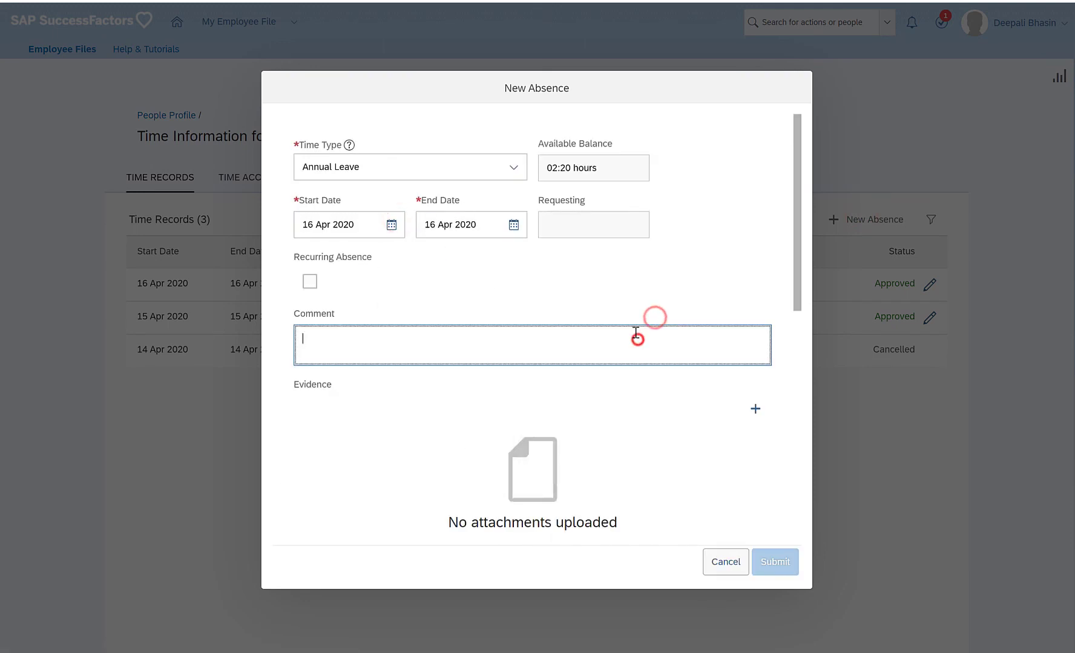
scroll(636, 335, "down", 5)
left_click(372, 265)
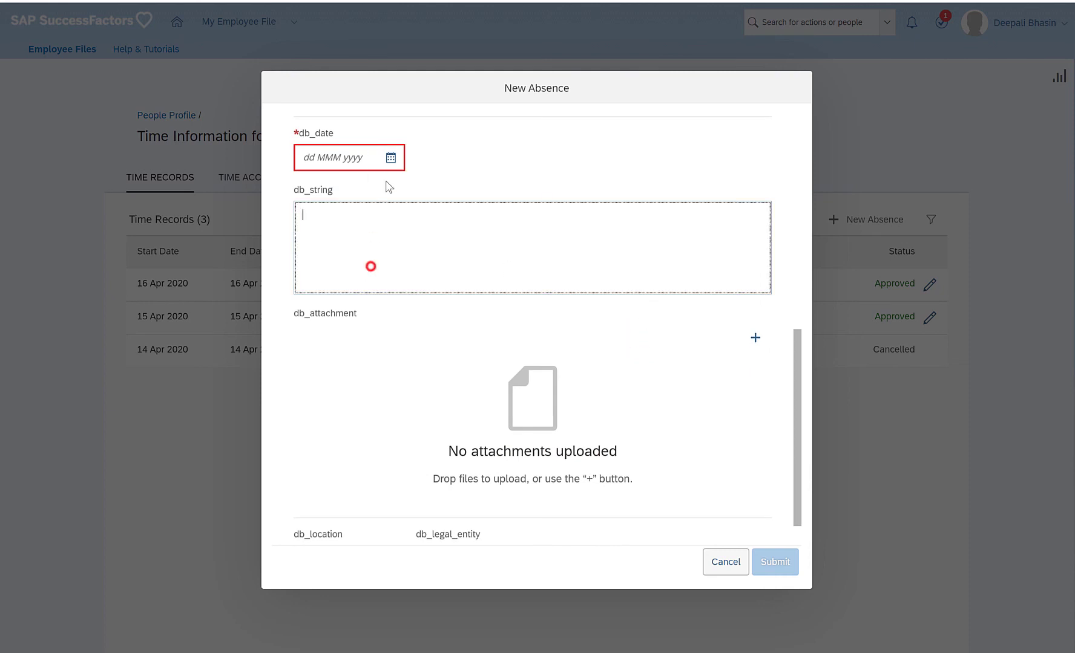
left_click(391, 157)
left_click(410, 312)
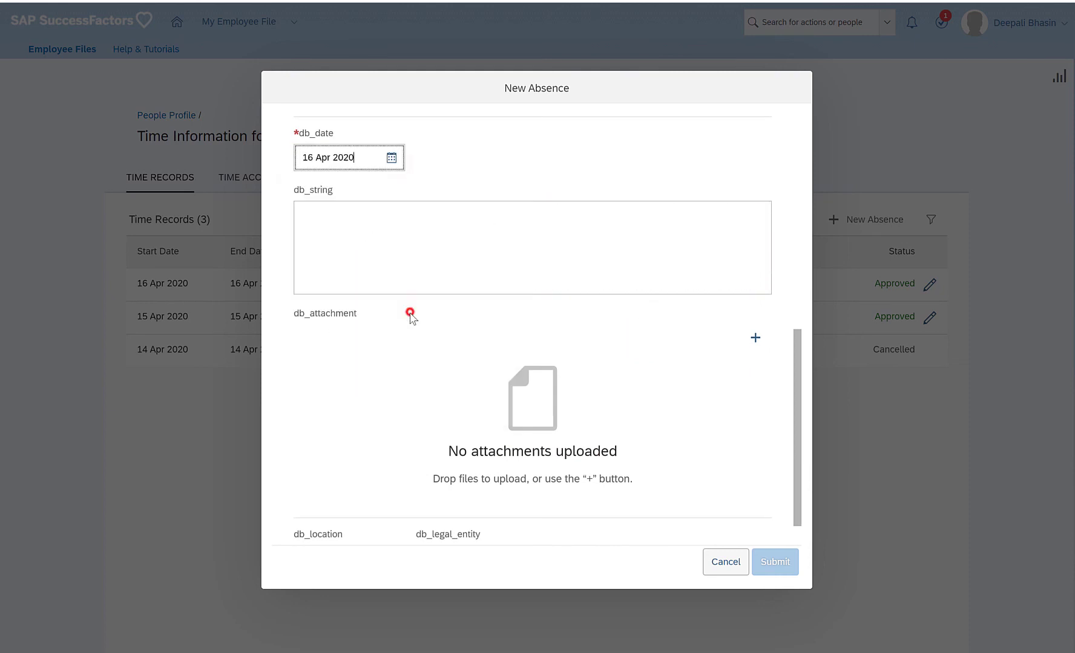
left_click(391, 254)
Set the absence Start and End Date to 06 Apr 2020.
scroll(580, 271, "up", 2)
scroll(581, 272, "up", 15)
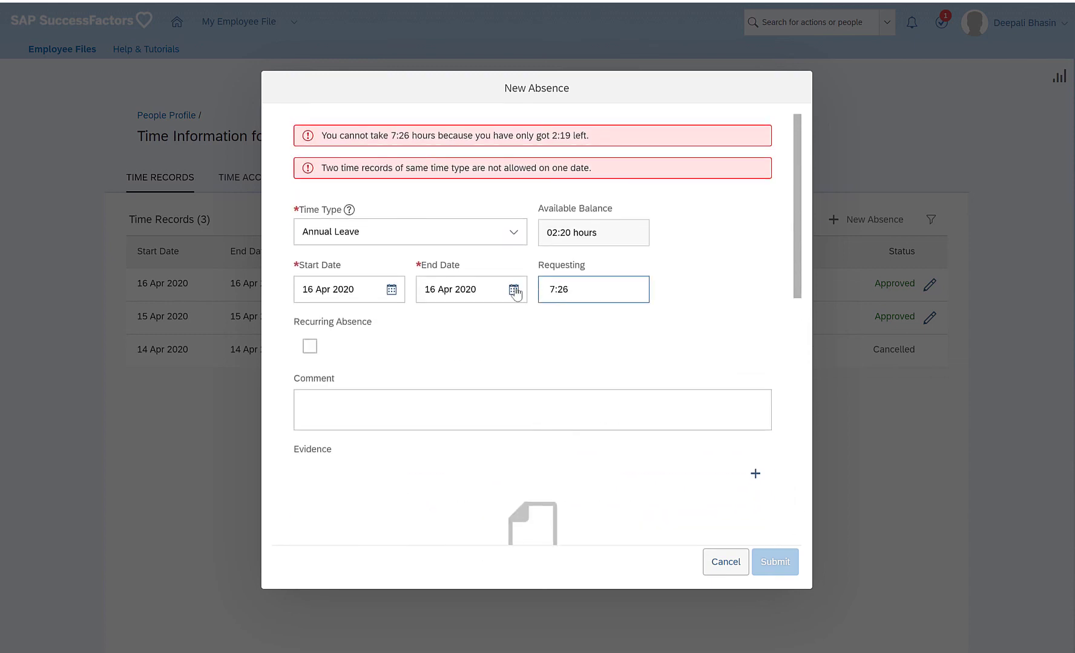
left_click(390, 288)
left_click(341, 415)
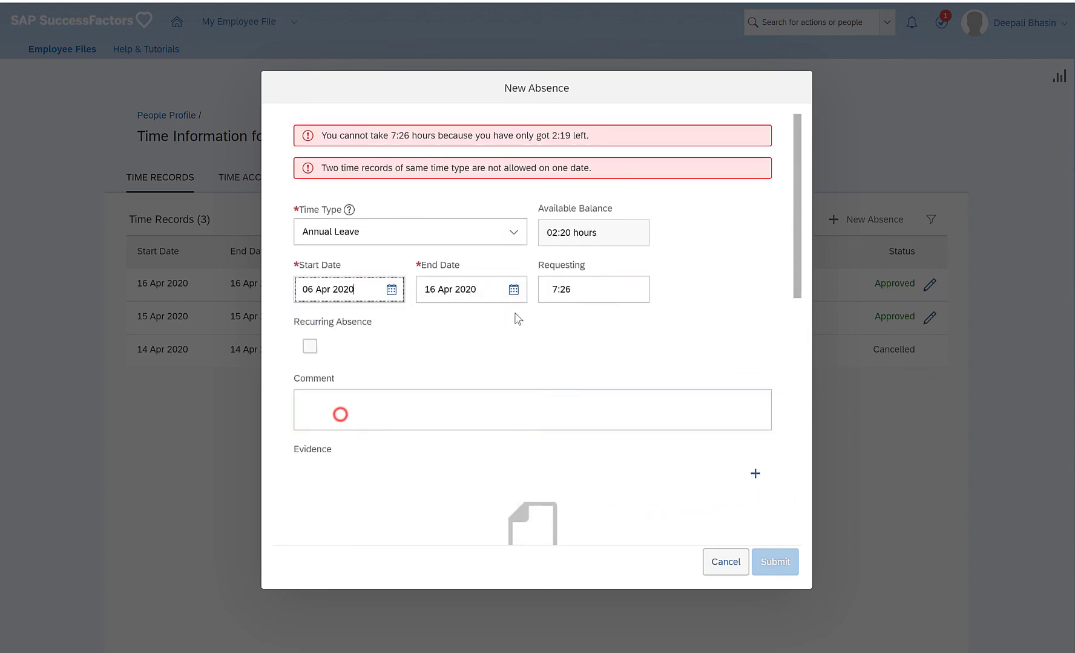
left_click(513, 290)
left_click(464, 425)
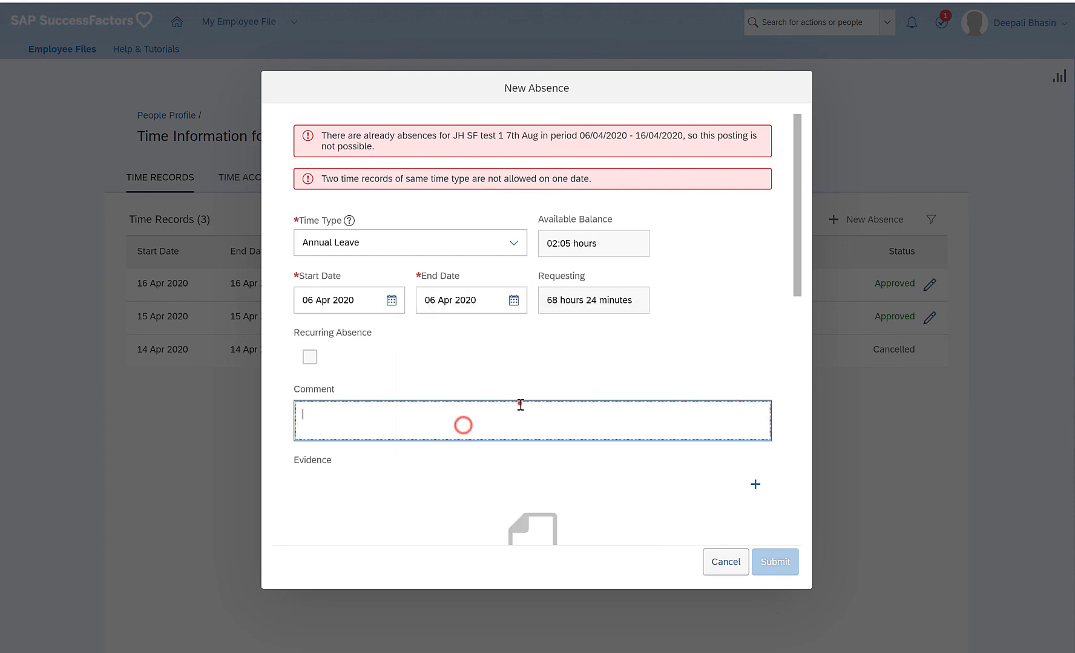
Request a duration of 00:10 and submit the absence.
double_click(601, 250)
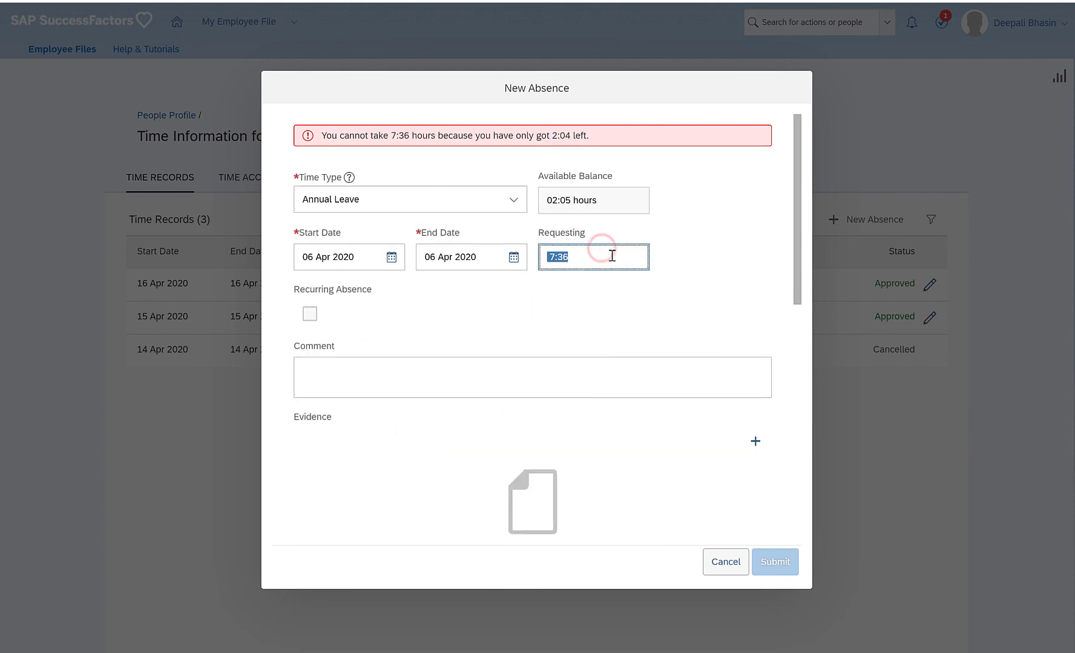
type("00:10")
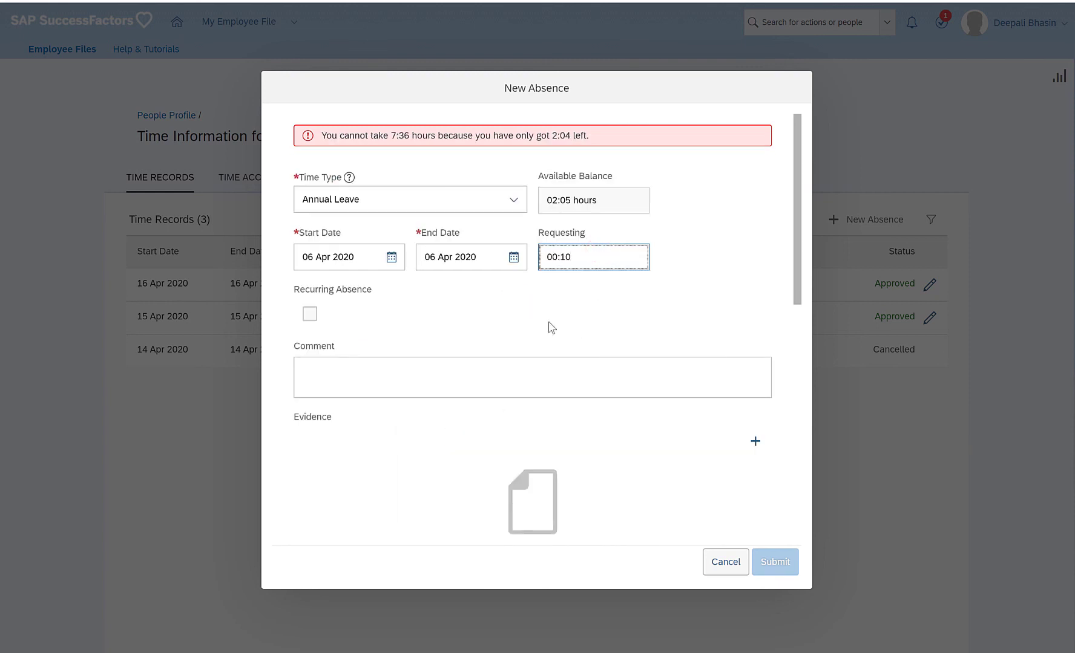
left_click(472, 380)
scroll(596, 326, "down", 3)
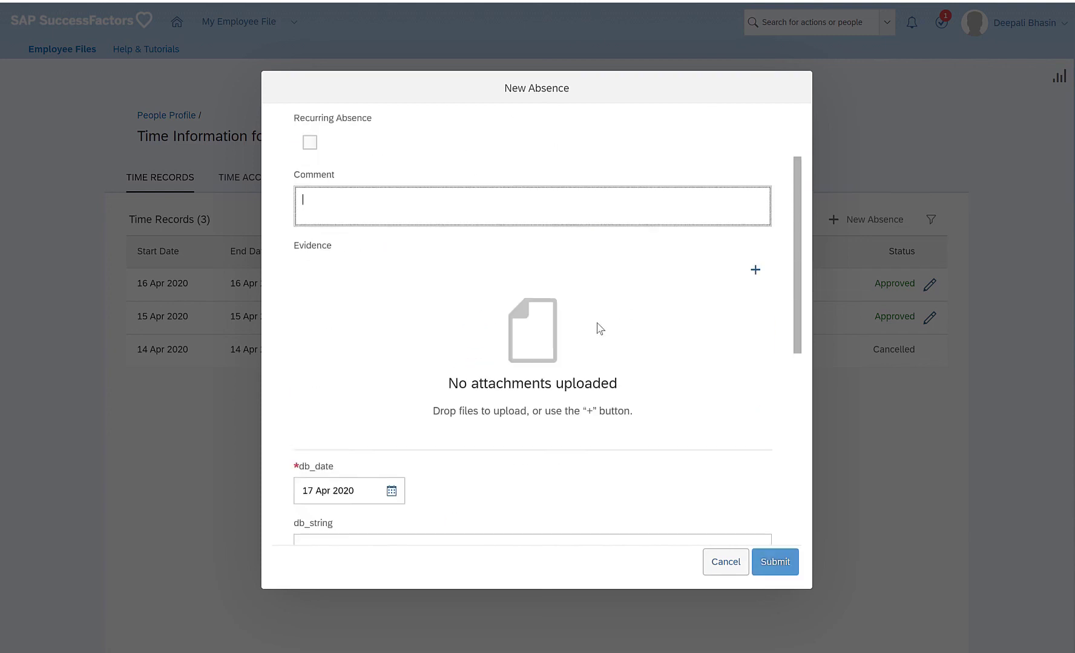
scroll(587, 363, "down", 6)
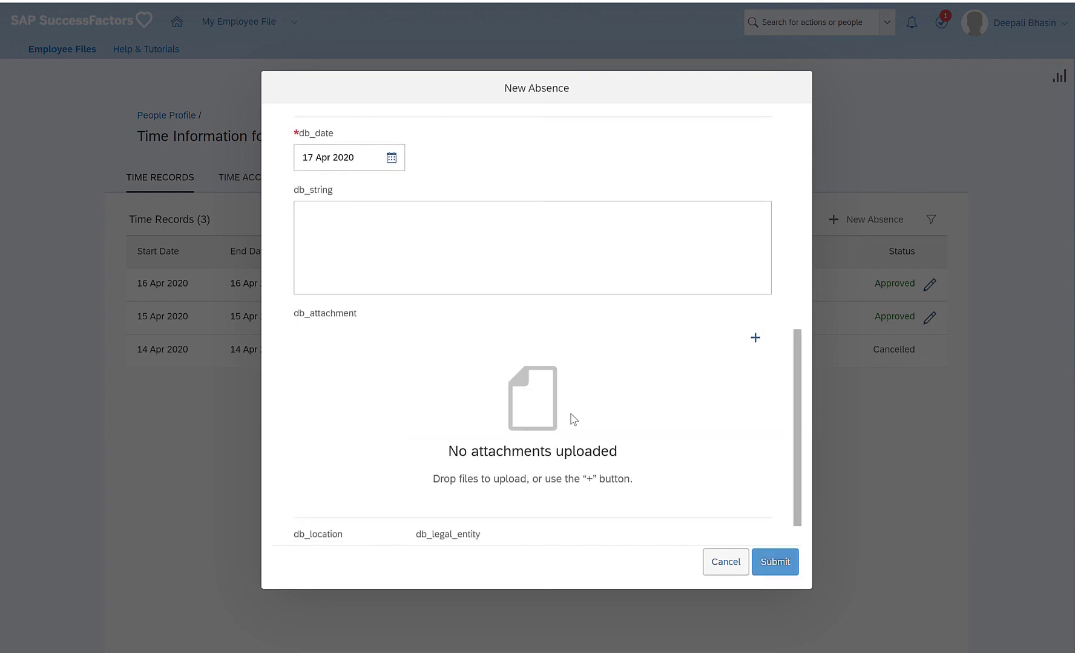
left_click(752, 562)
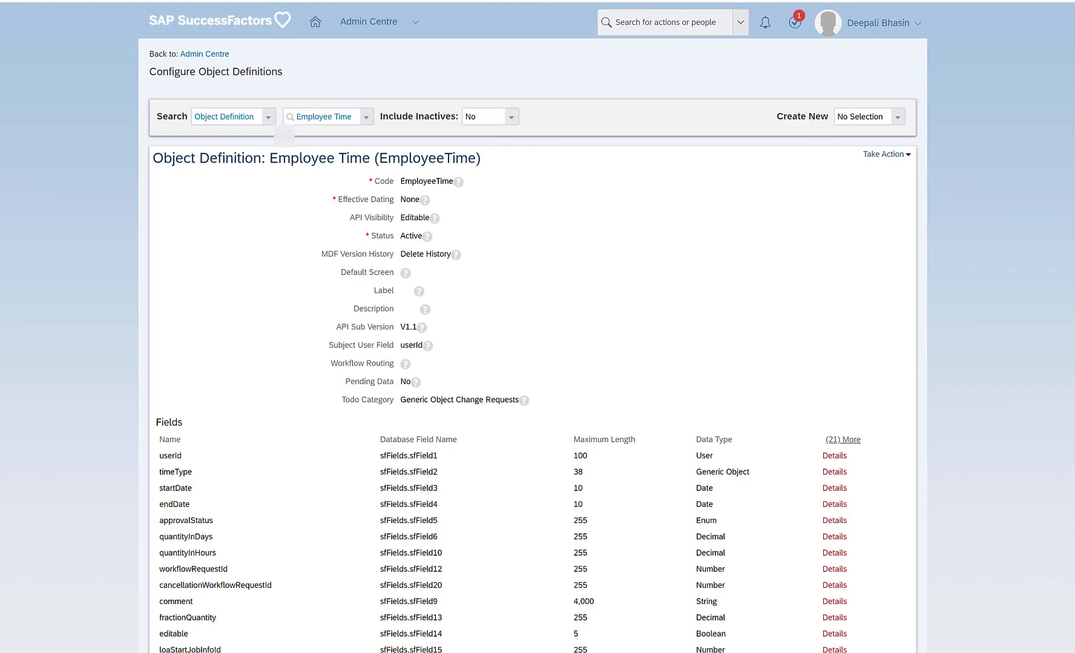
scroll(305, 187, "down", 3)
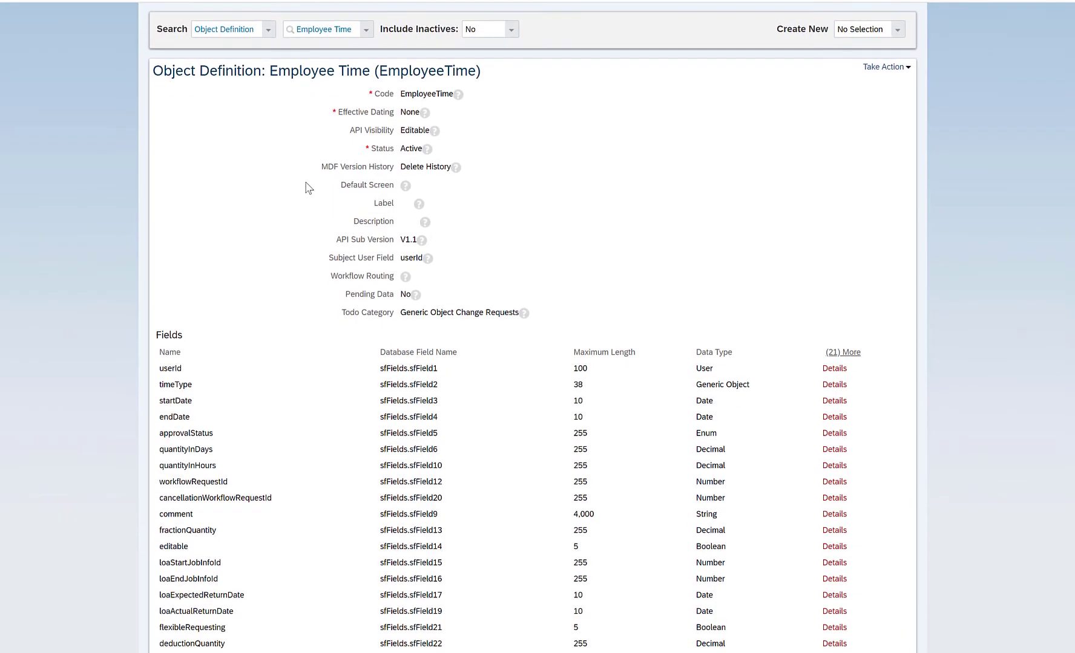